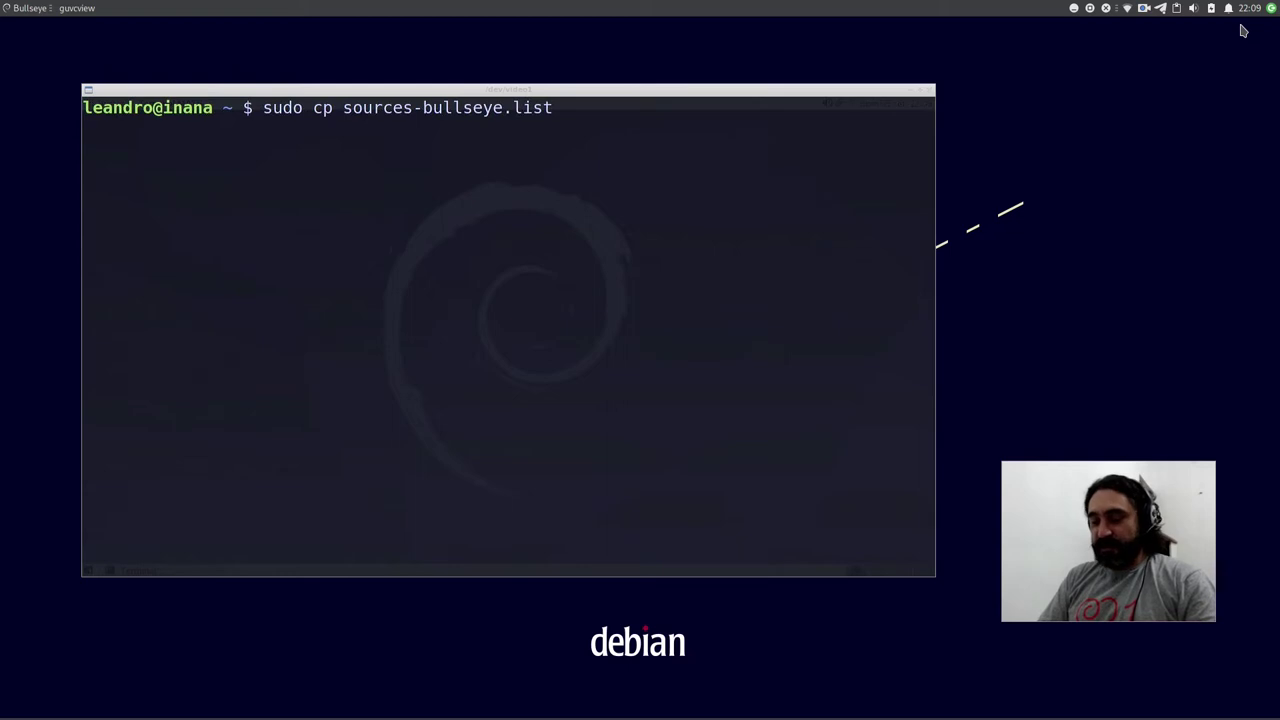
text(pt/sou)
key(Tab)
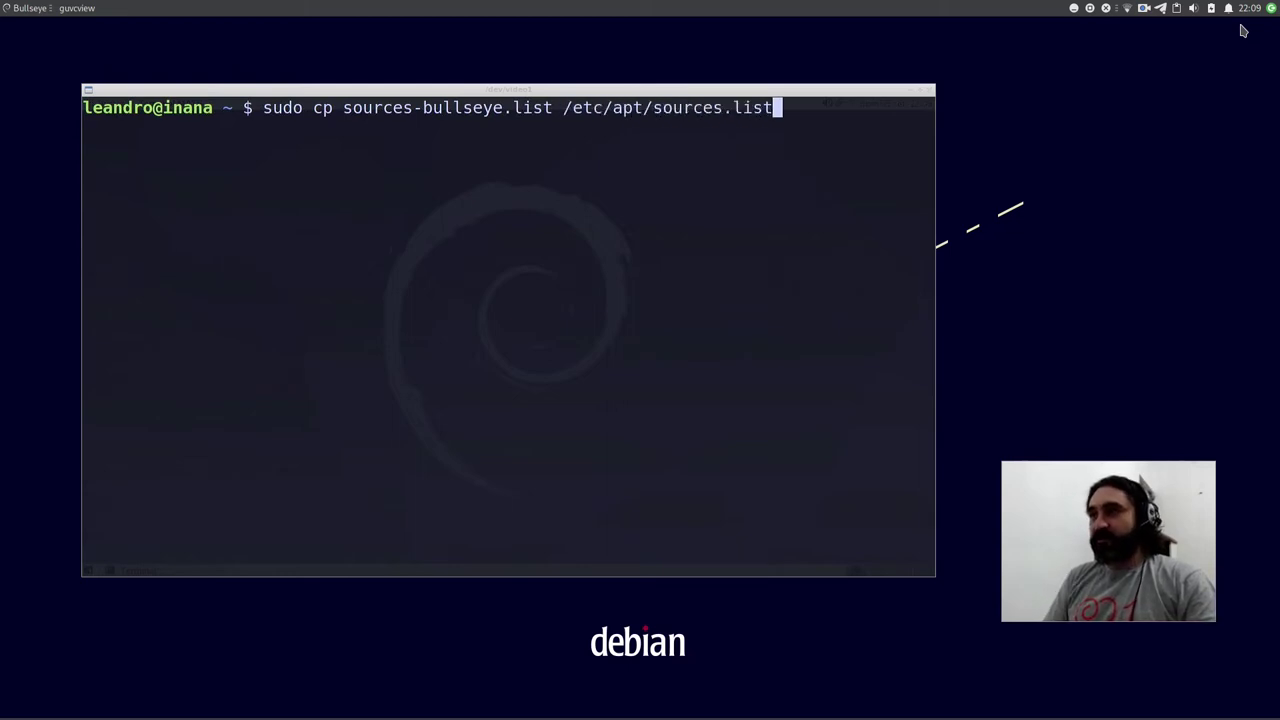
key(ctrl+c)
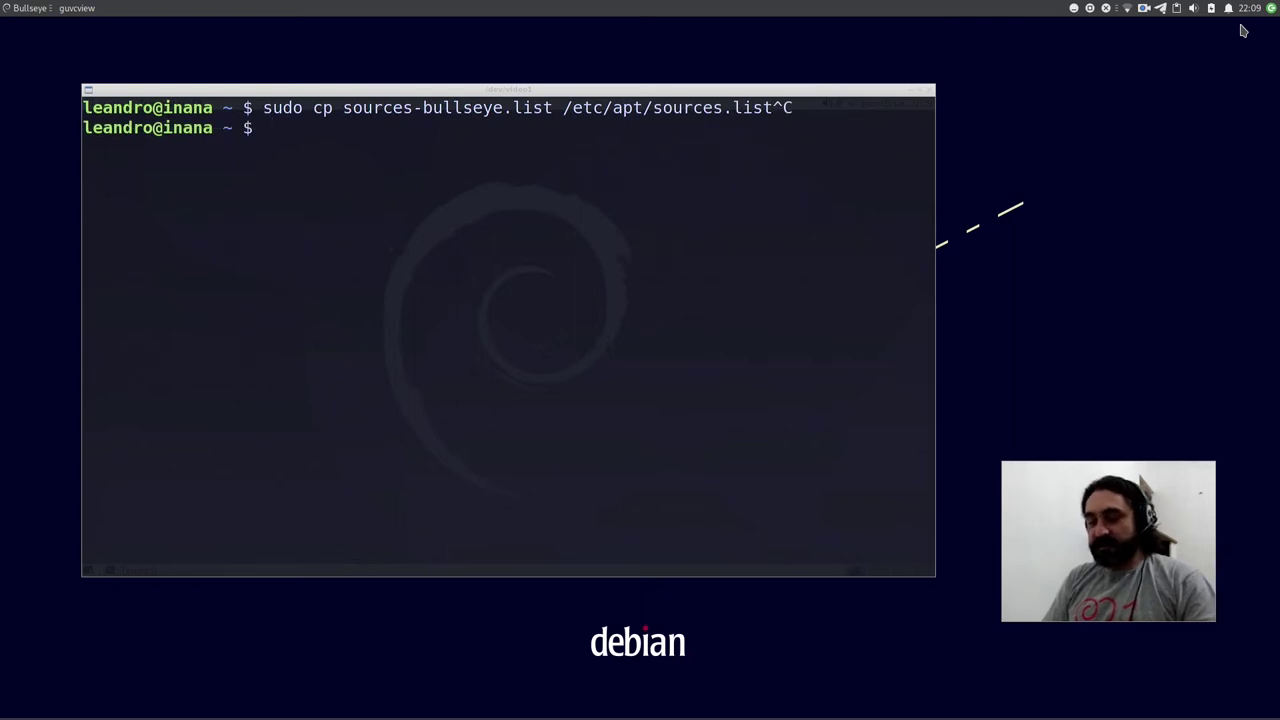
key(ctrl+l)
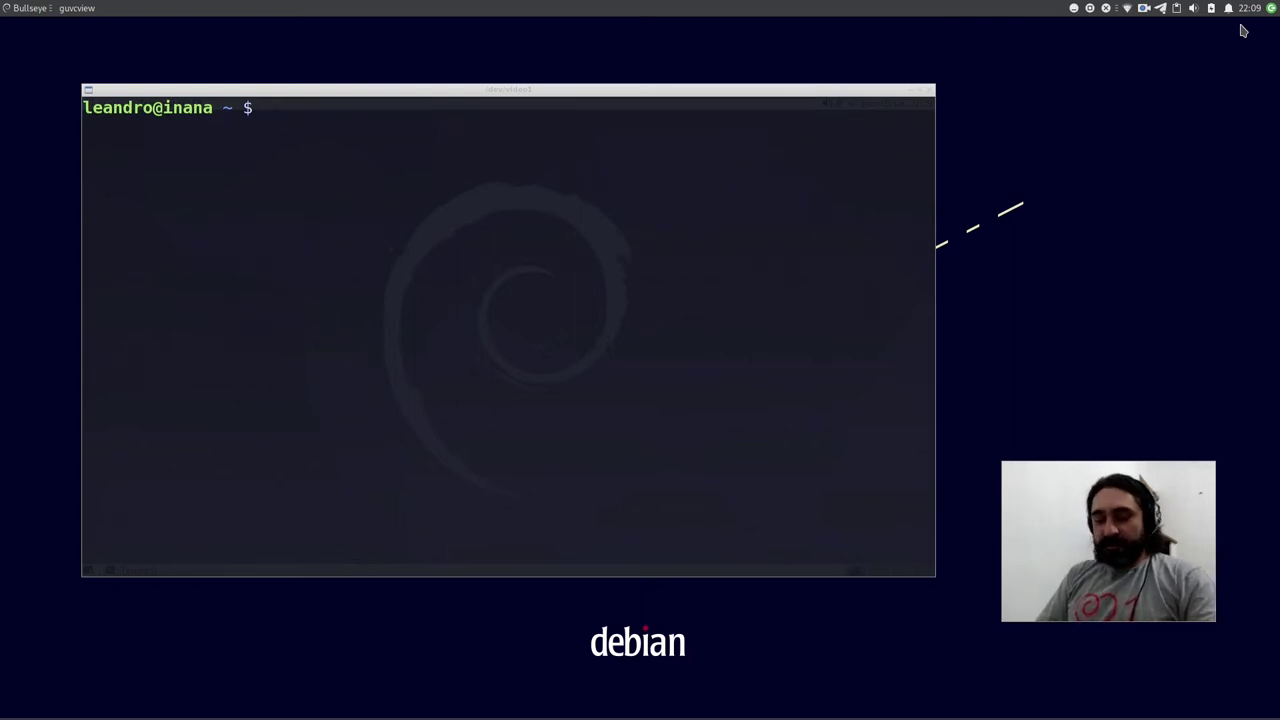
Open the APT sources list for editing with the command sudo apt edit-sources
text(sudo a)
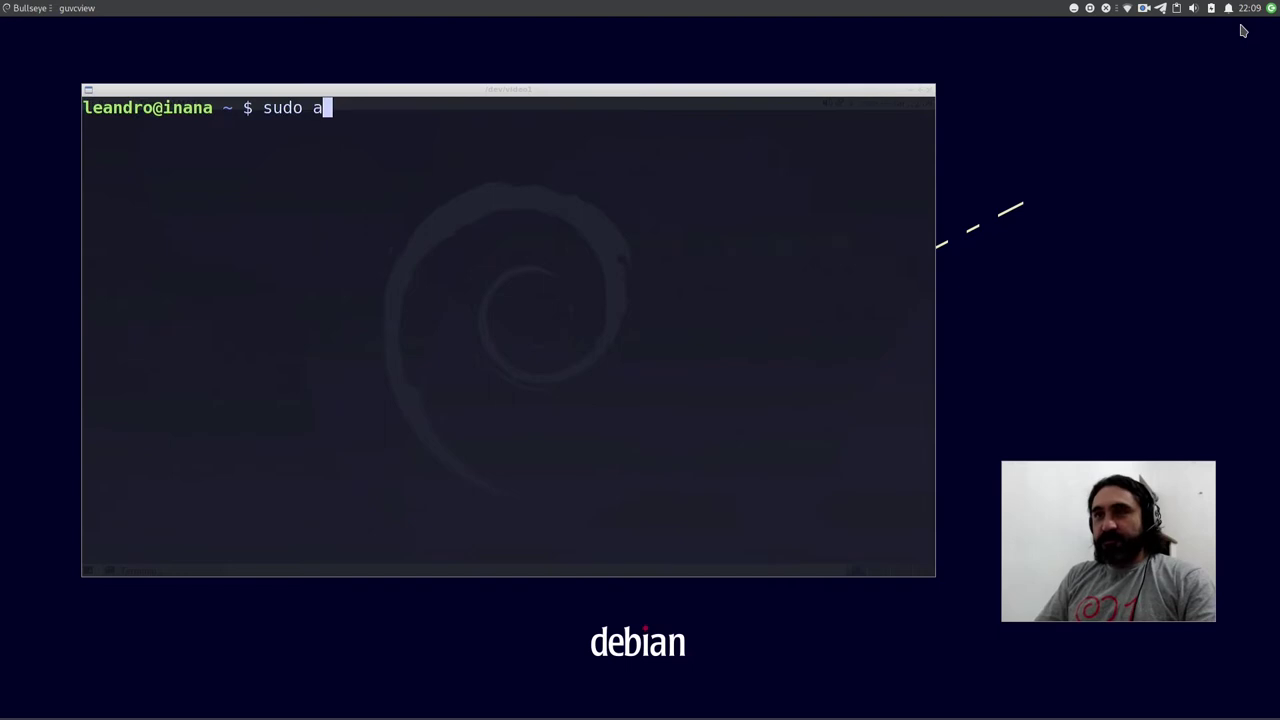
text(pt edit-sources)
key(Return)
Set the release name in the first deb line of /etc/apt/sources.list to bullseye
key(Right)
key(Right)
key(Right)
key(Right)
key(Right)
key(Right)
key(Right)
key(Right)
key(Right)
key(Right)
key(Right)
key(Right)
key(Right)
key(Right)
key(Right)
key(Right)
key(Right)
key(Right)
key(Right)
key(Right)
key(Right)
key(Right)
key(Right)
key(Right)
key(Right)
key(Right)
key(Right)
key(Right)
key(Right)
key(Right)
key(Right)
key(Right)
key(Right)
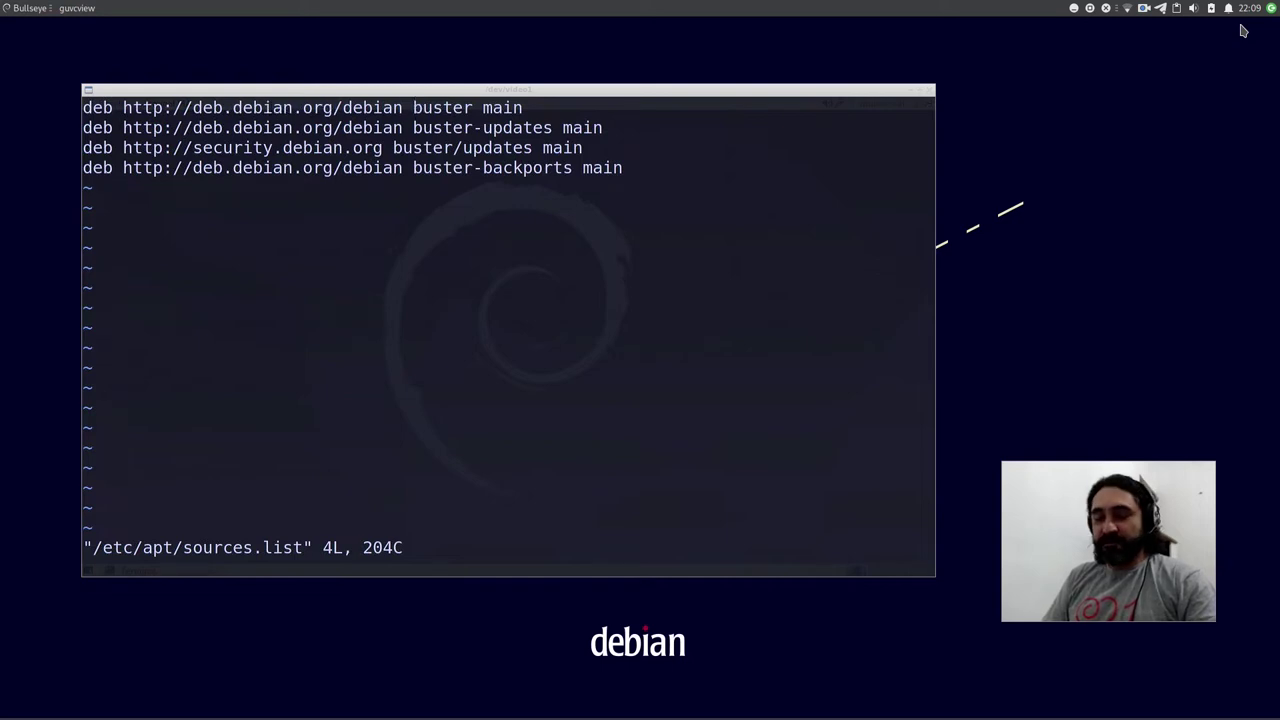
text(cwcullse)
text(ye)
key(Left)
key(Left)
key(Left)
key(Left)
key(Left)
key(Left)
key(Left)
key(Left)
key(Delete)
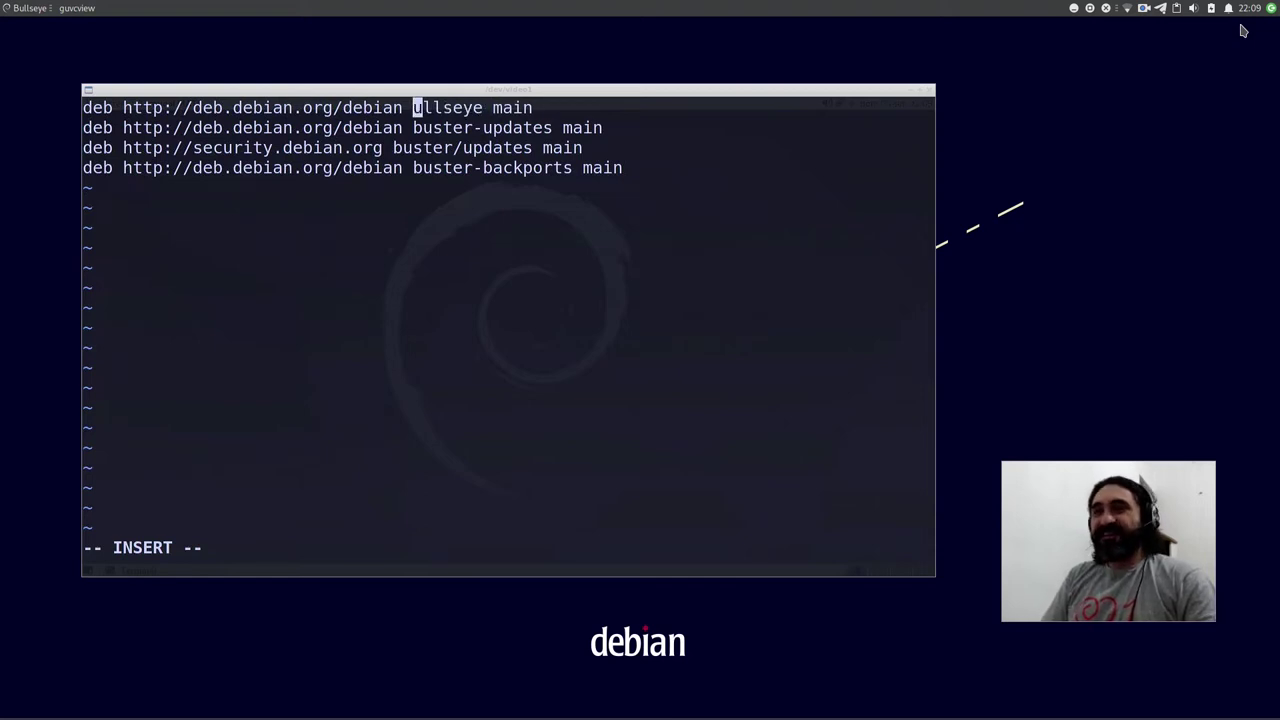
text(b)
Quit the sources.list editor and discard the unsaved edits with :q!
key(Down)
key(Left)
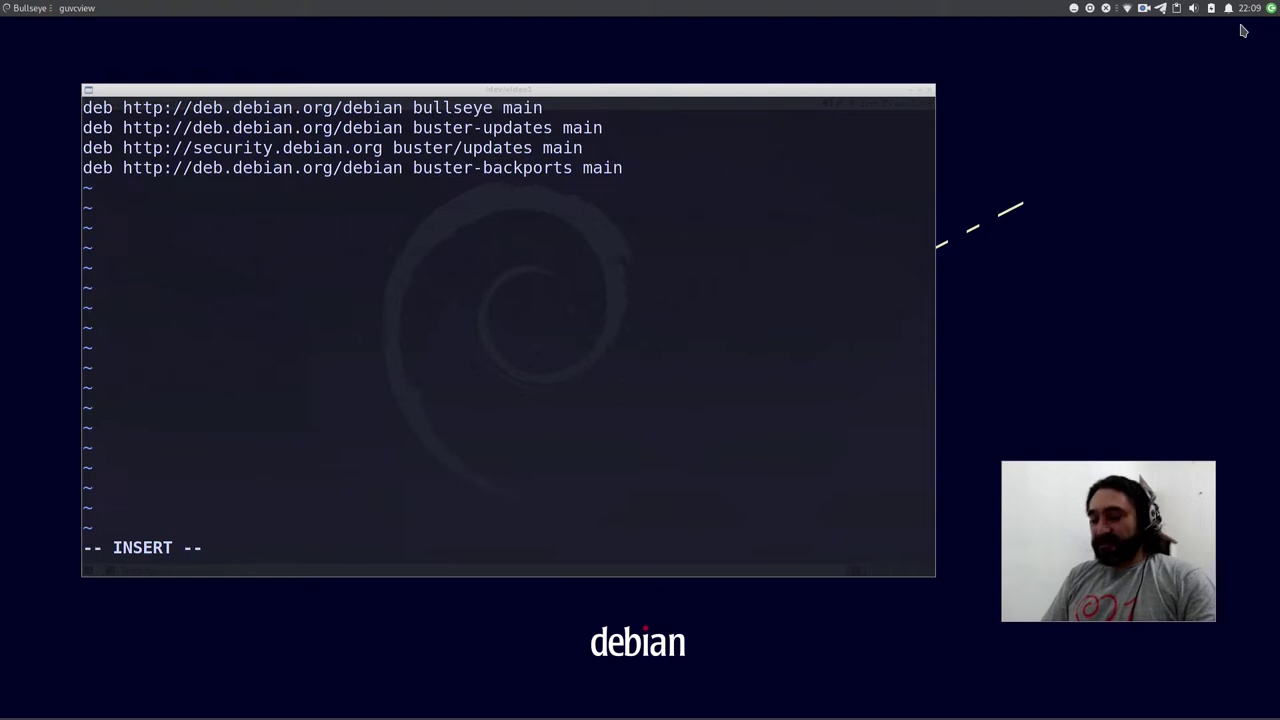
key(Left)
key(Left)
key(Left)
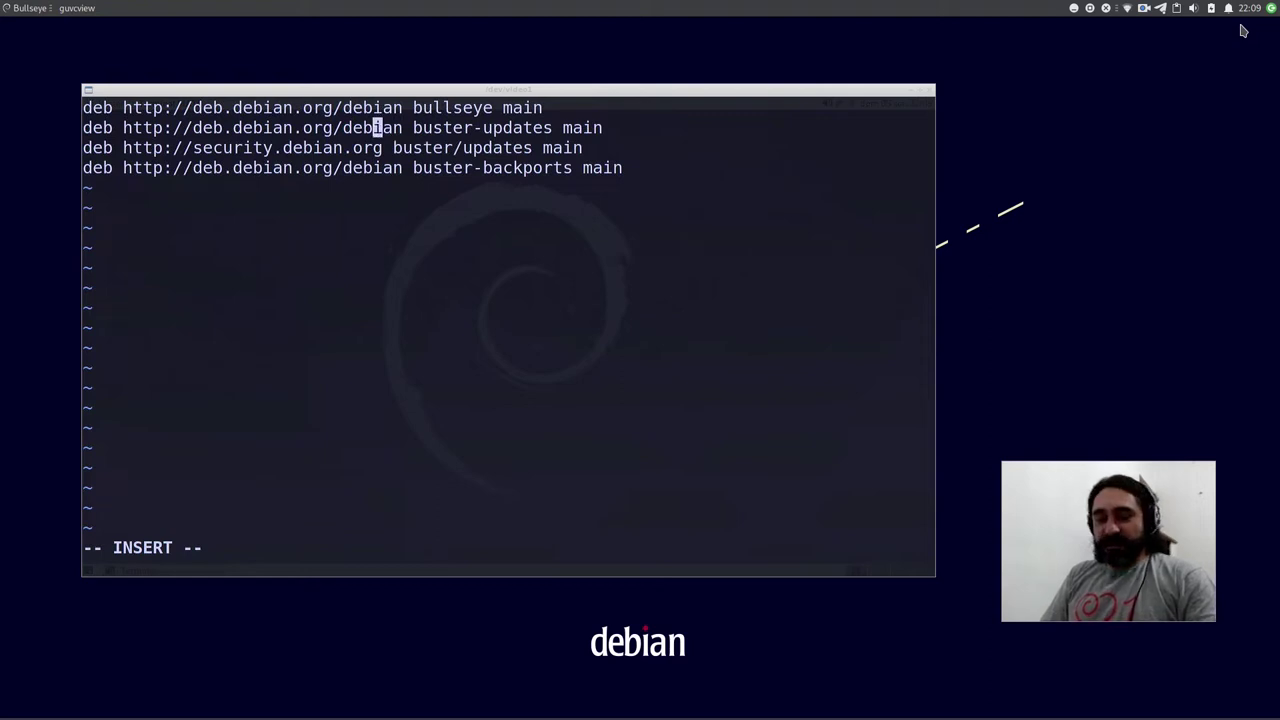
key(Escape)
text(:q!)
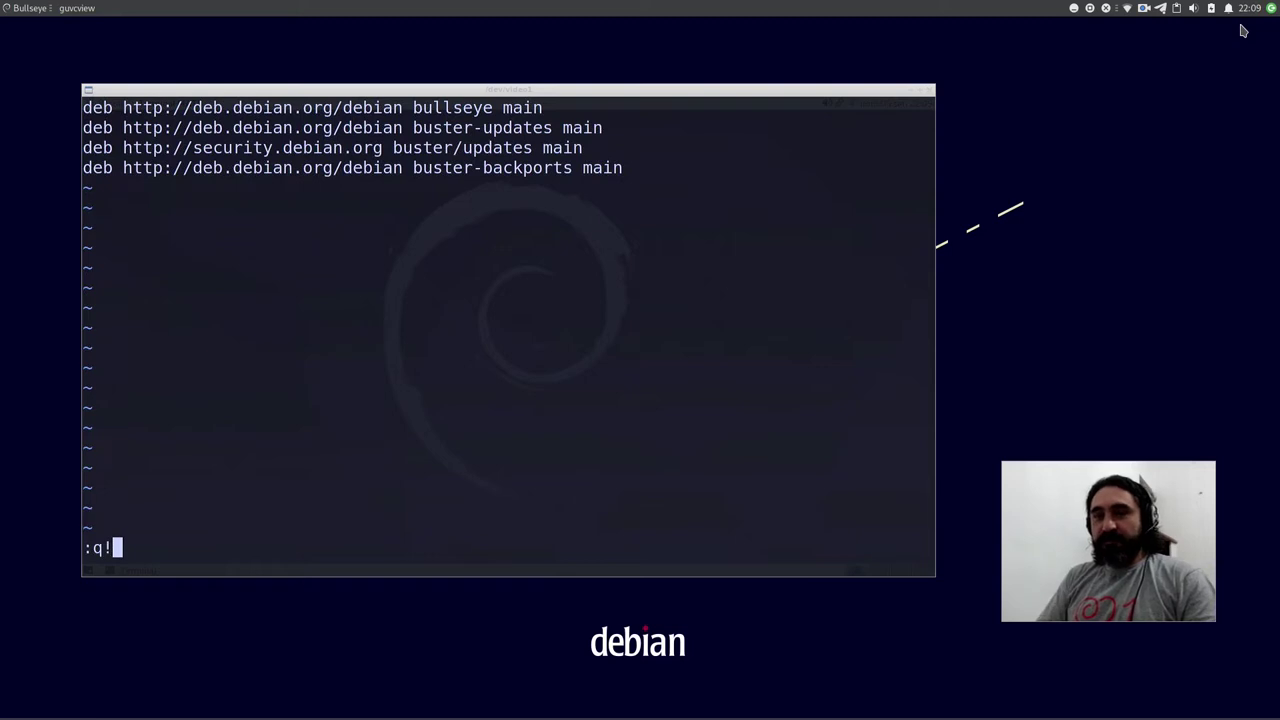
key(Return)
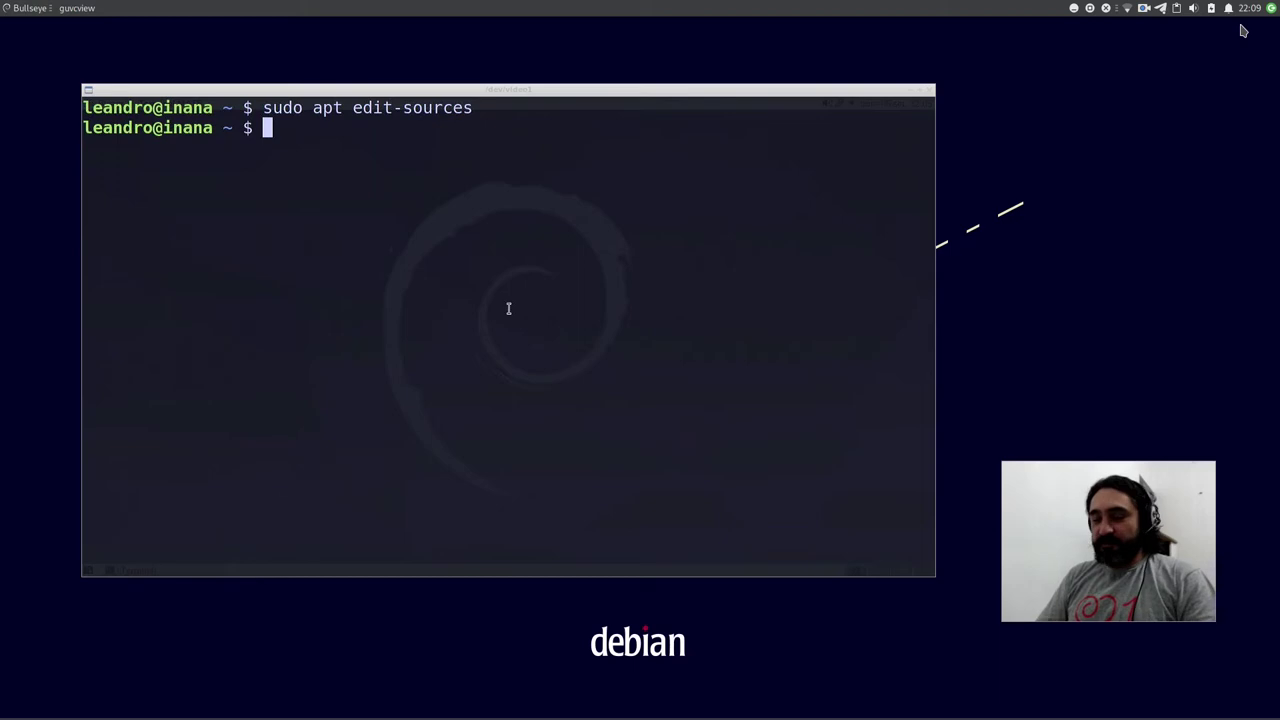
Take the terminal out of full screen and launch the Synaptic package manager, authenticating with the account password
key(F11)
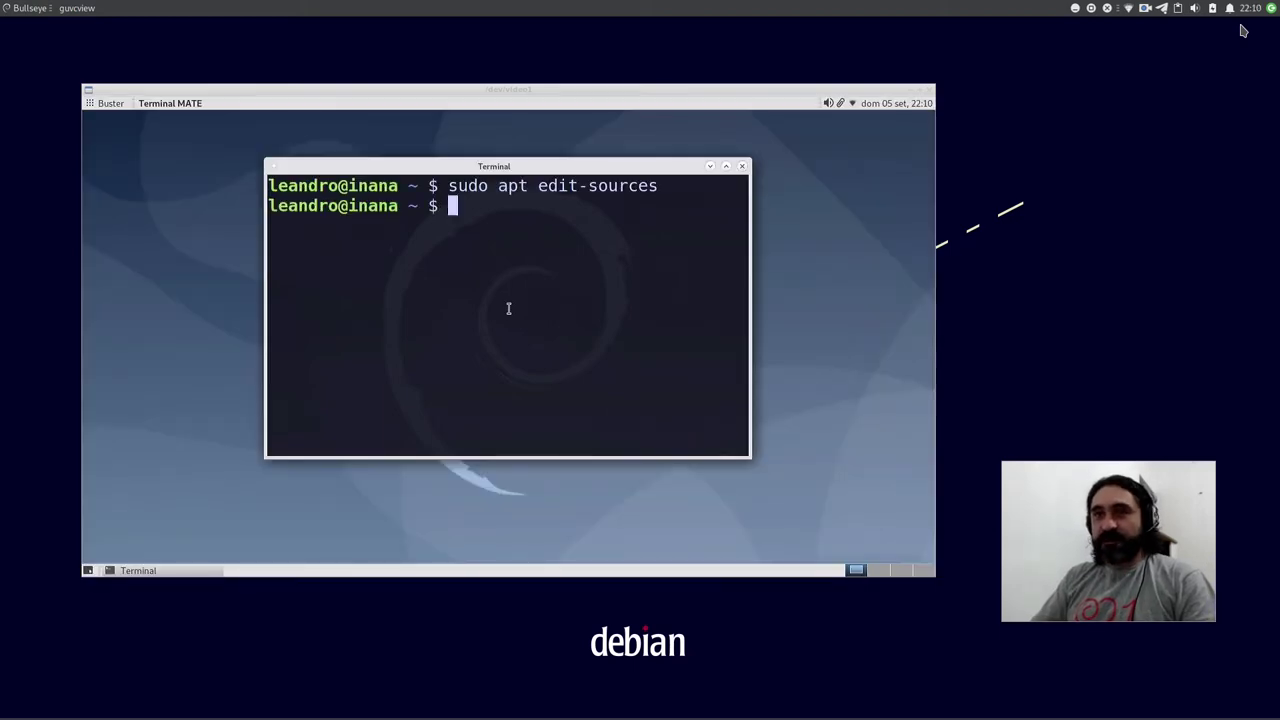
key(super)
text(syna)
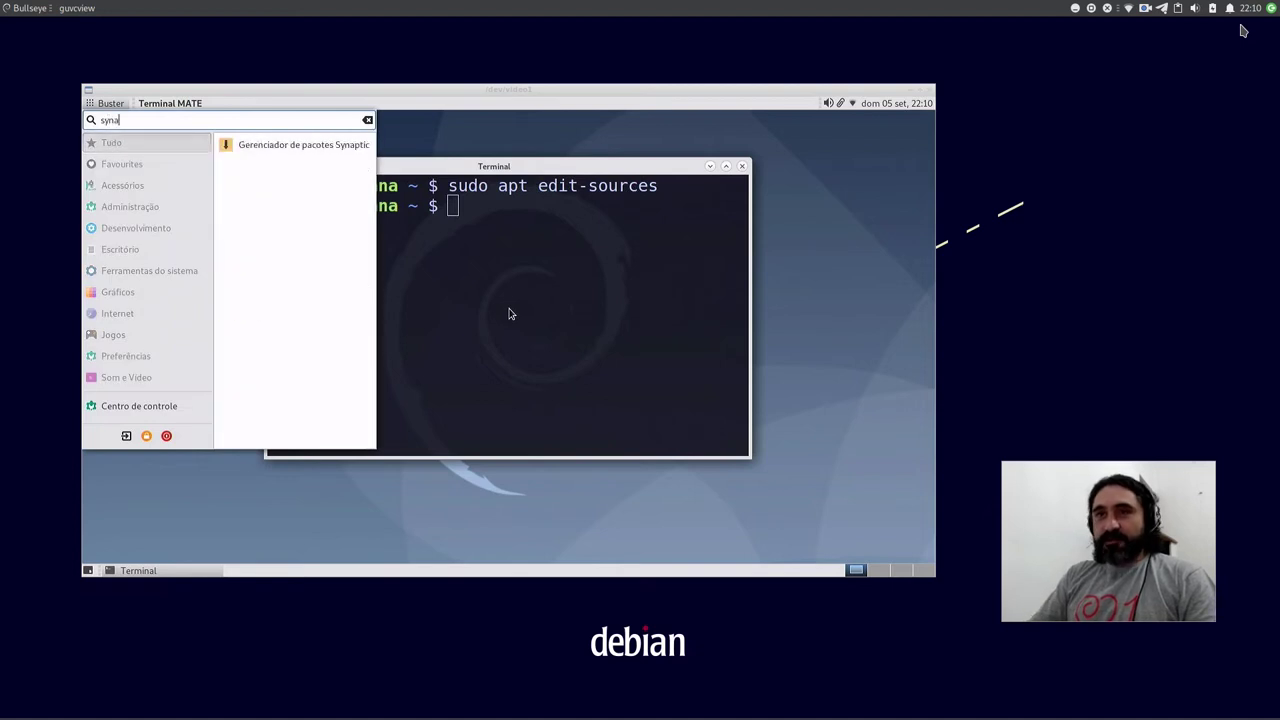
key(Return)
text(•••••••••)
key(Return)
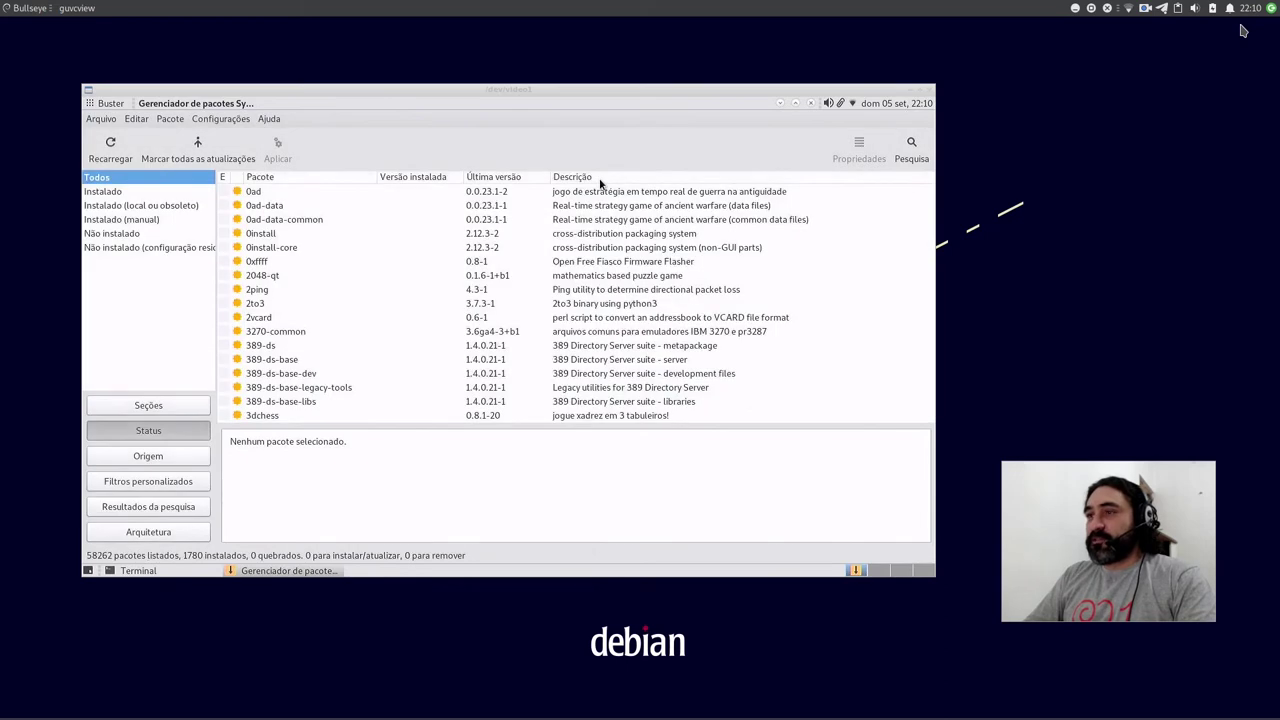
click(216, 124)
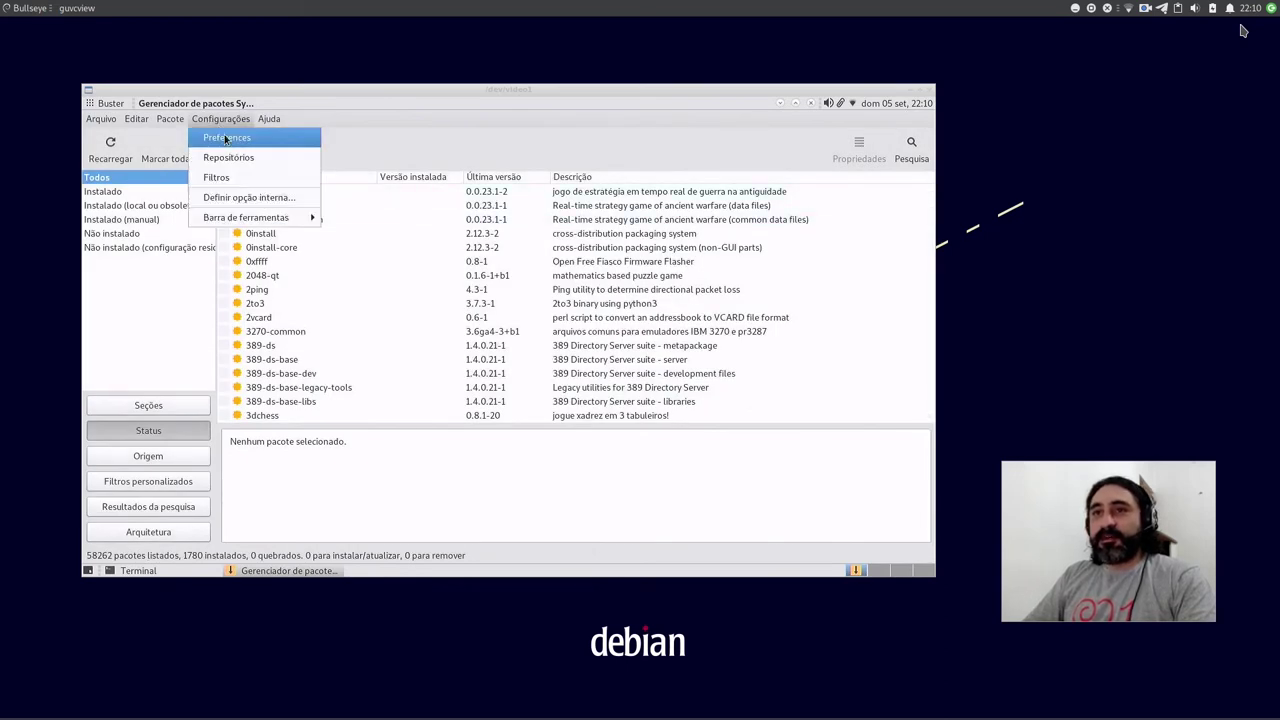
click(228, 158)
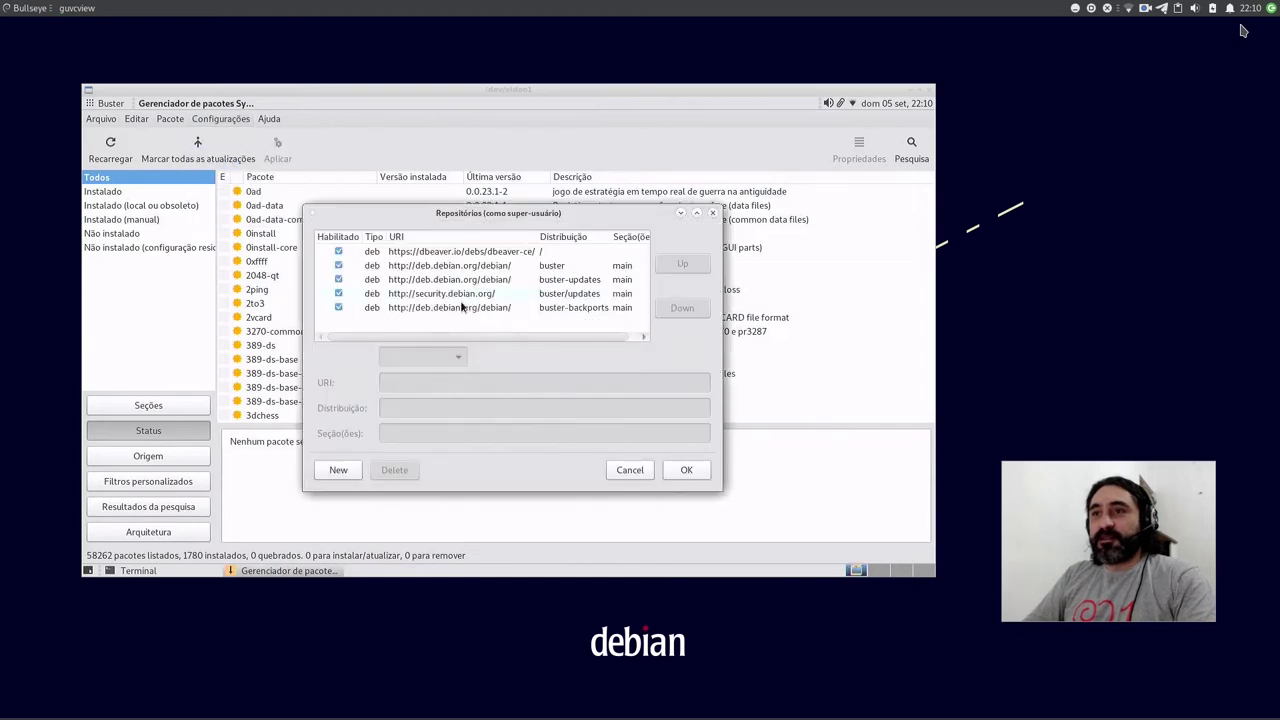
click(399, 256)
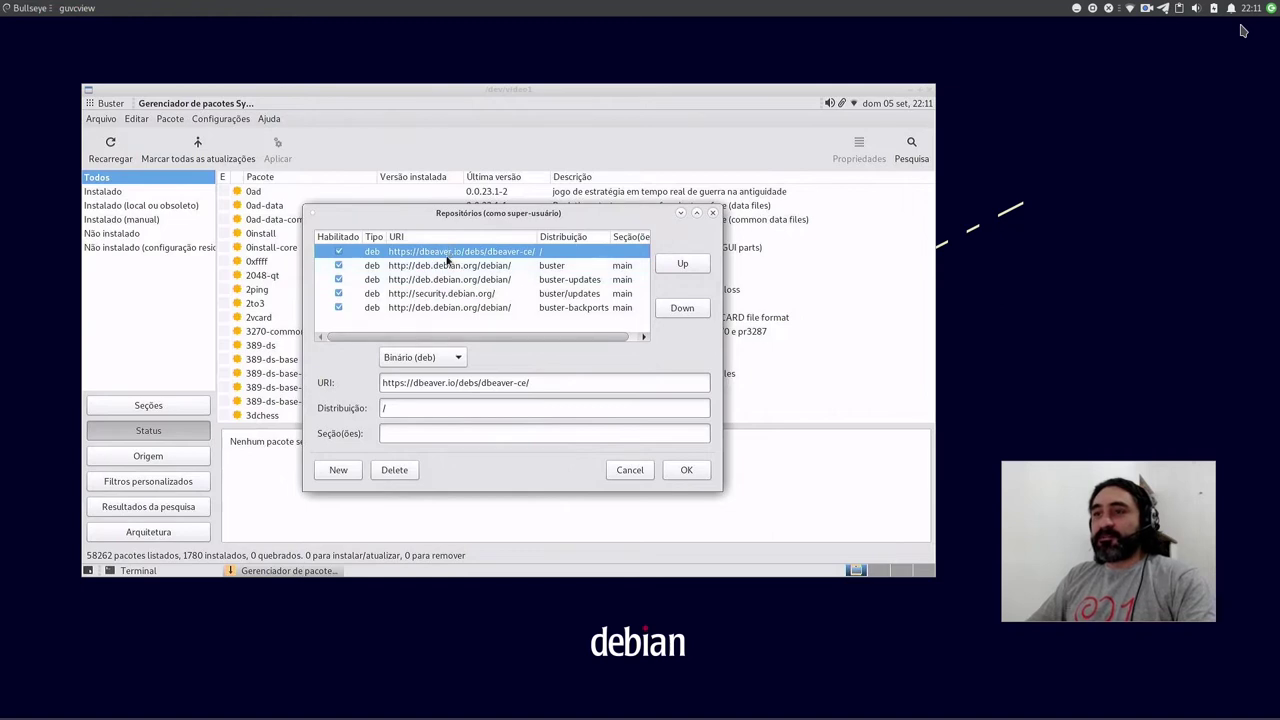
click(442, 267)
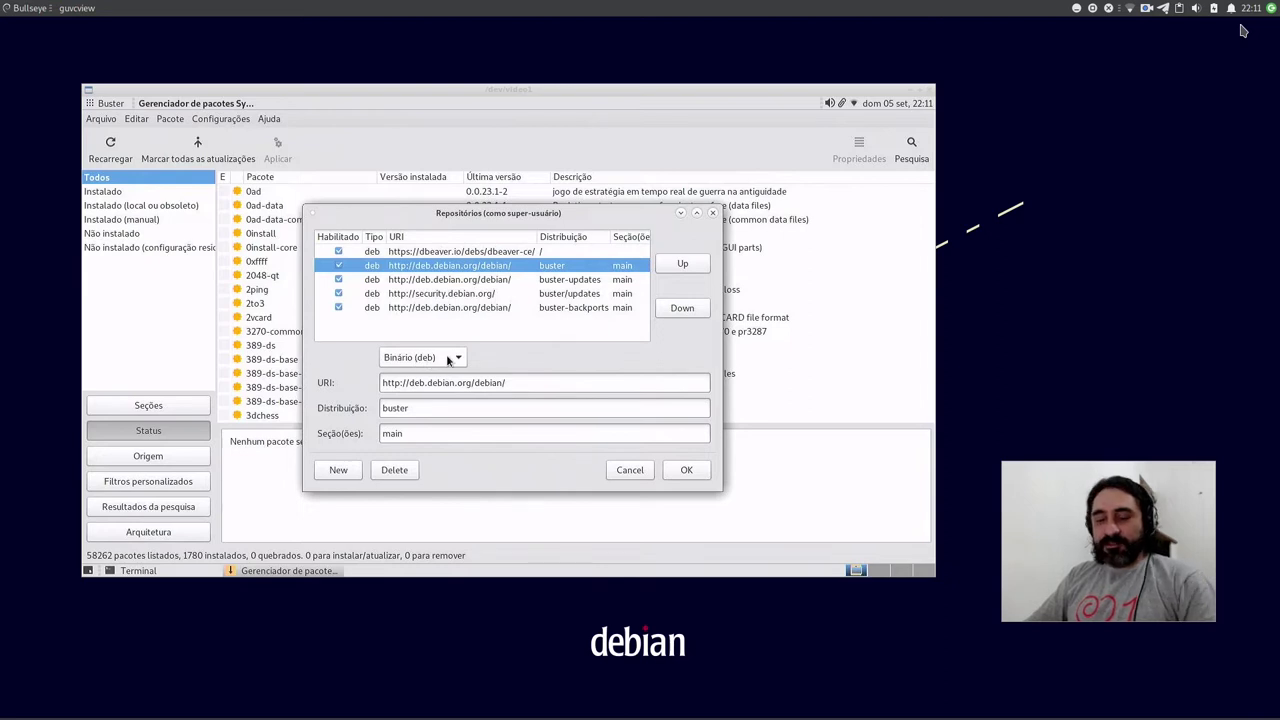
Switch to the terminal, maximize it, and print sources-buster.list with cat to examine the deb keyword in its first line
key(alt+Tab)
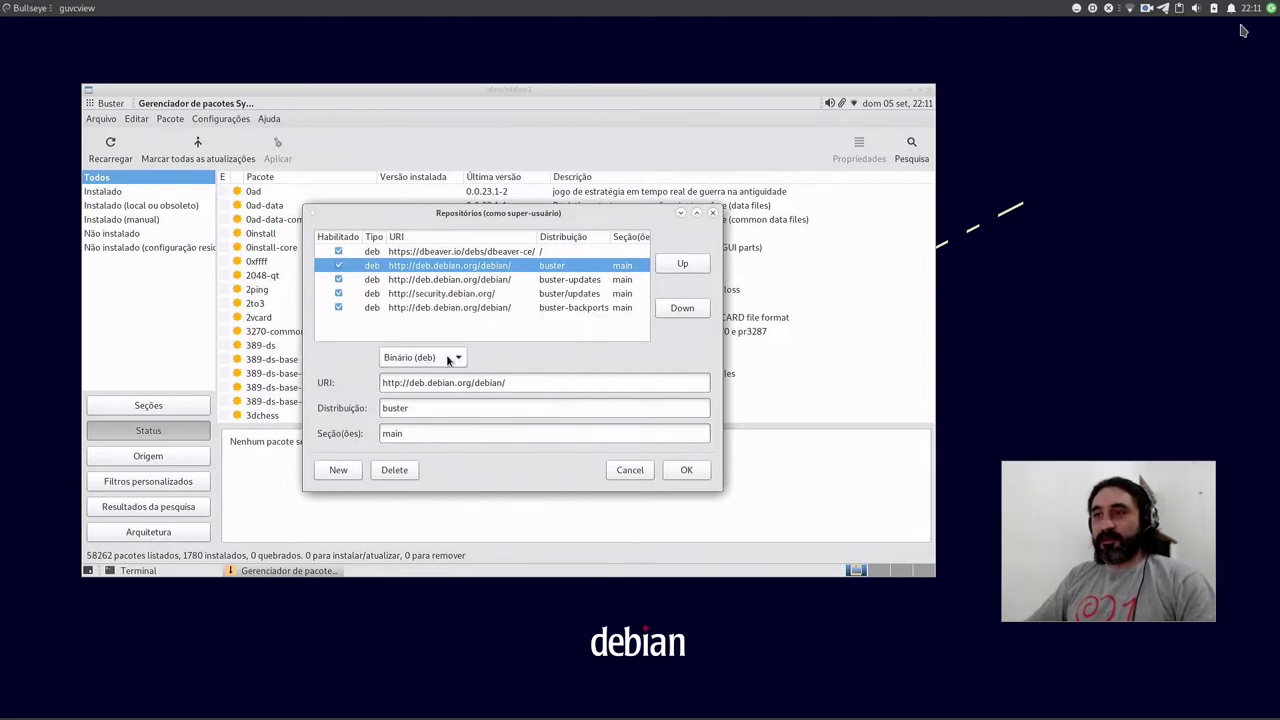
key(alt+Tab)
key(alt+Tab)
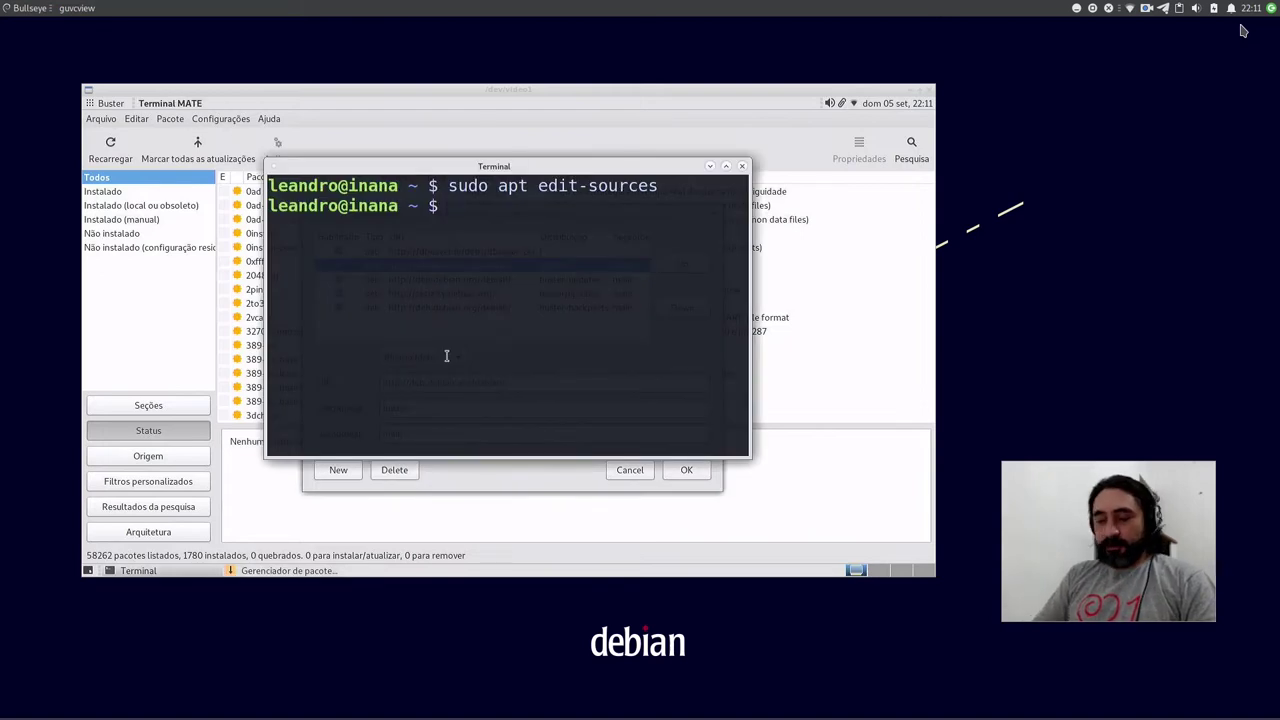
click(729, 165)
key(ctrl+l)
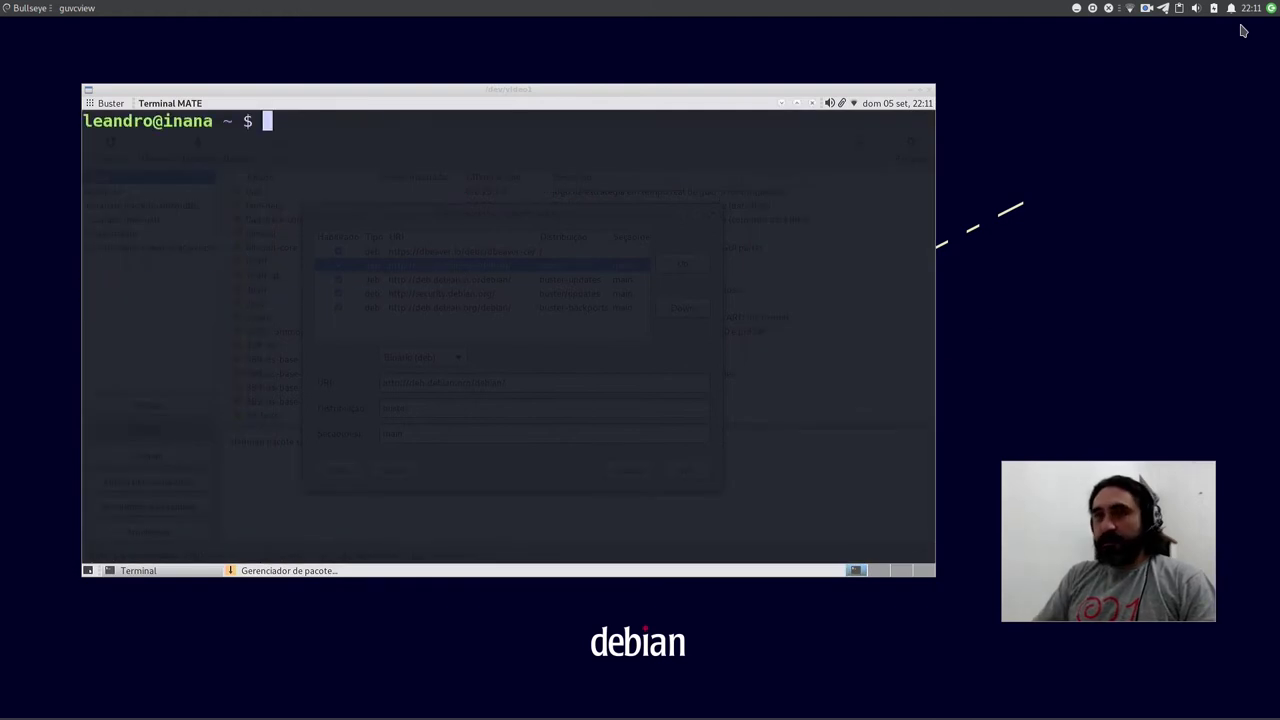
text(cat sources-bu)
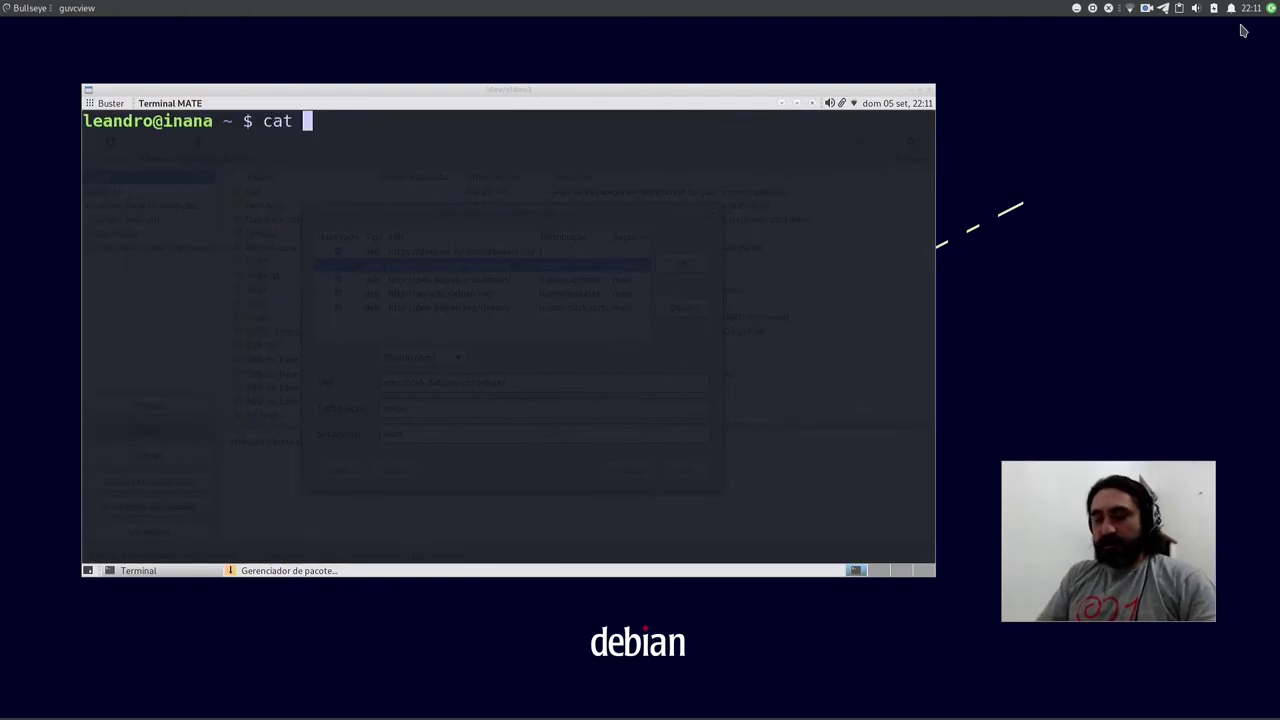
key(Tab)
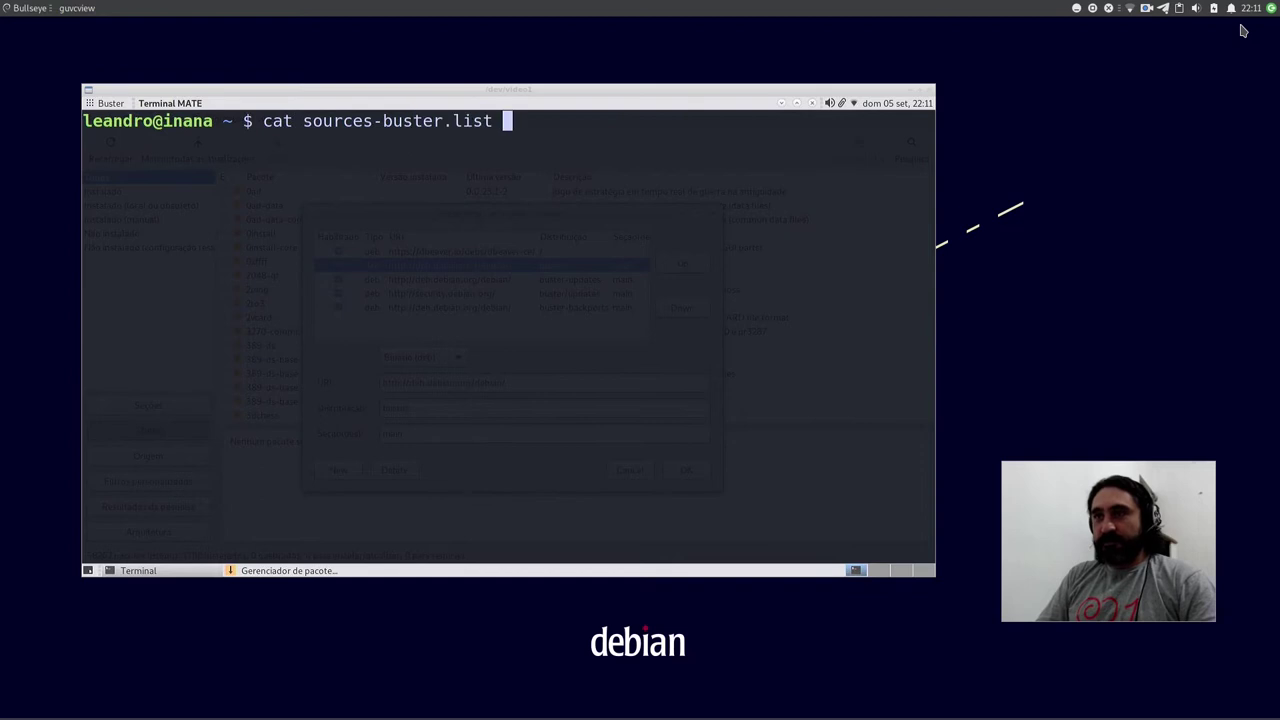
key(Return)
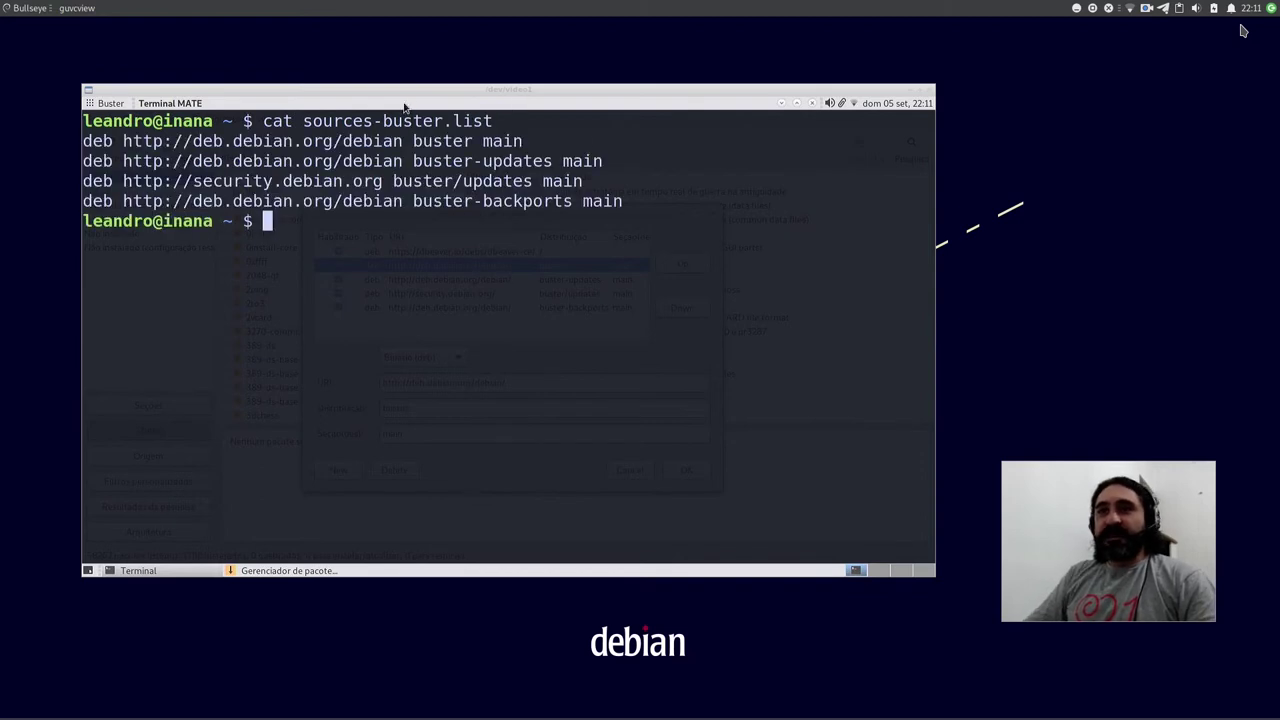
double_click(105, 141)
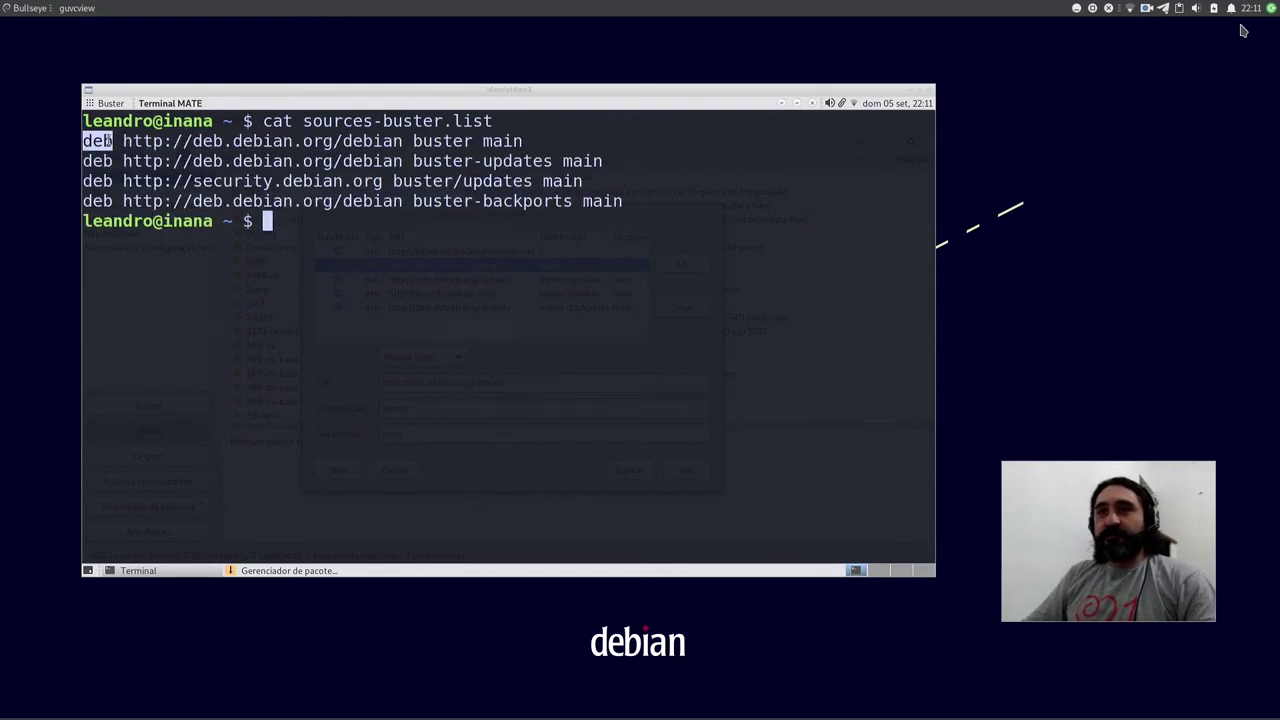
Switch to Synaptic and compare the type options of the selected repository with the deb keyword in the terminal listing
key(alt+Tab)
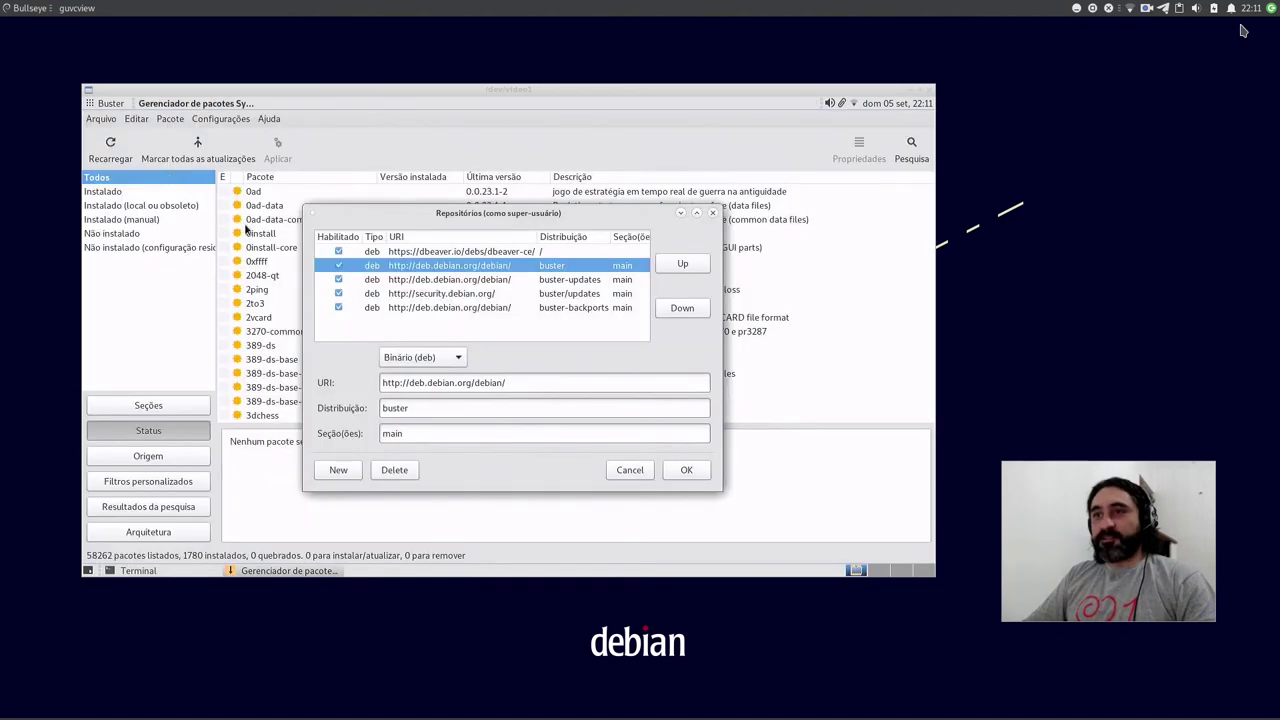
click(455, 361)
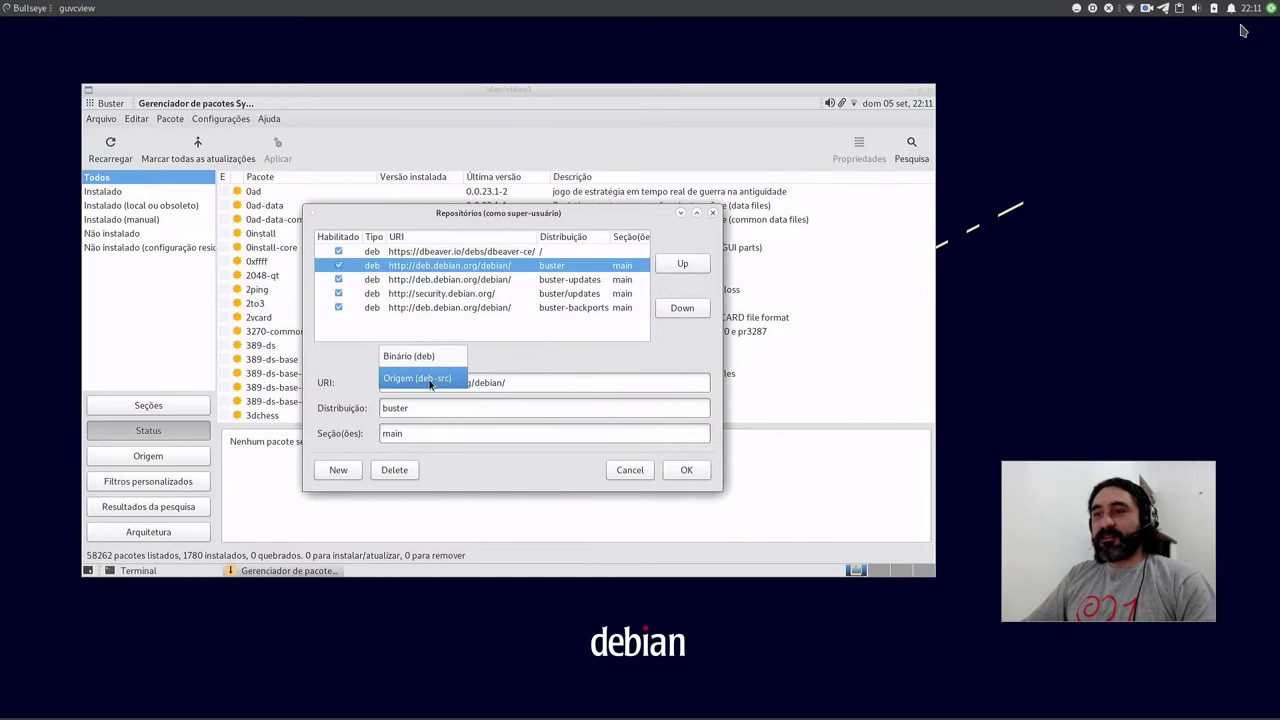
click(529, 356)
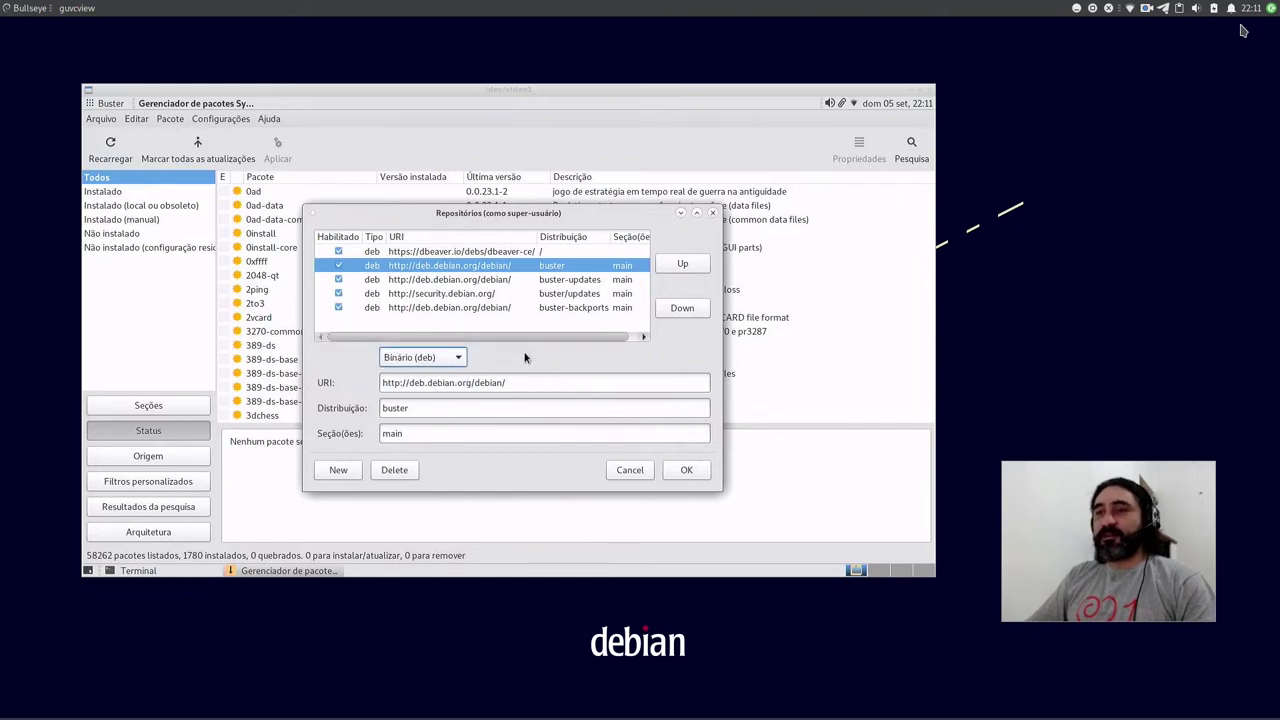
key(alt+Tab)
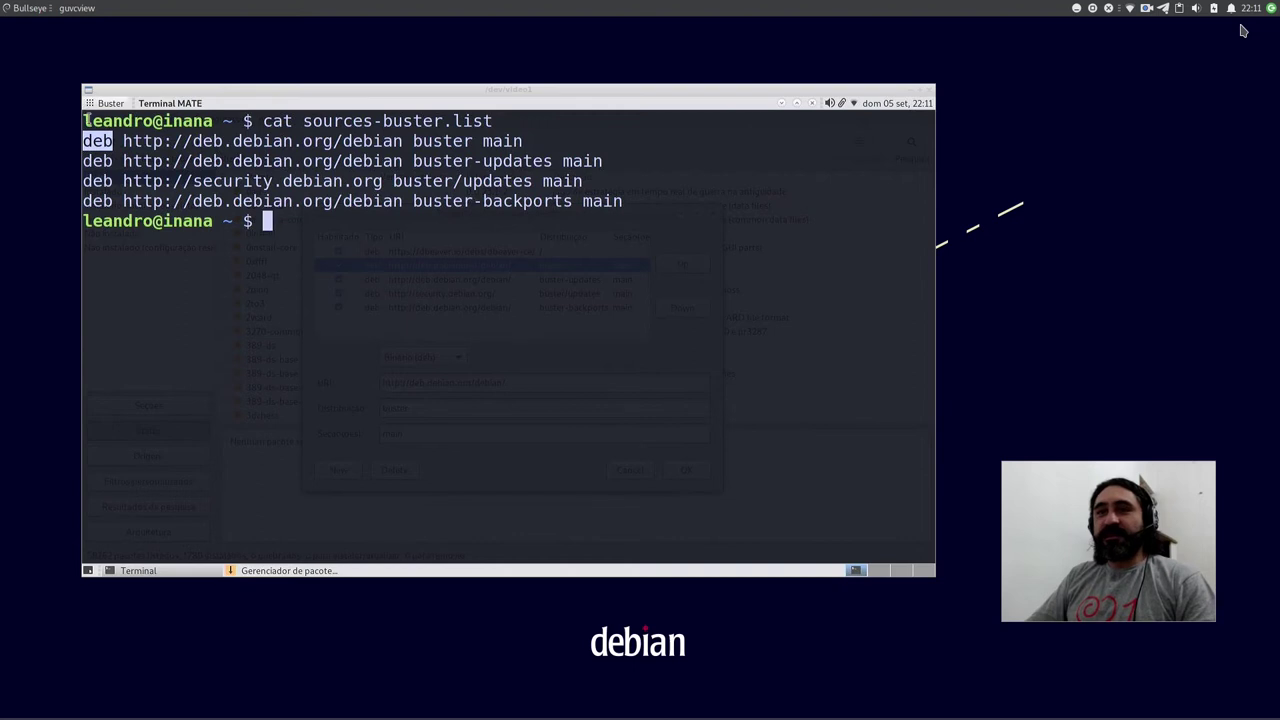
key(alt+Tab)
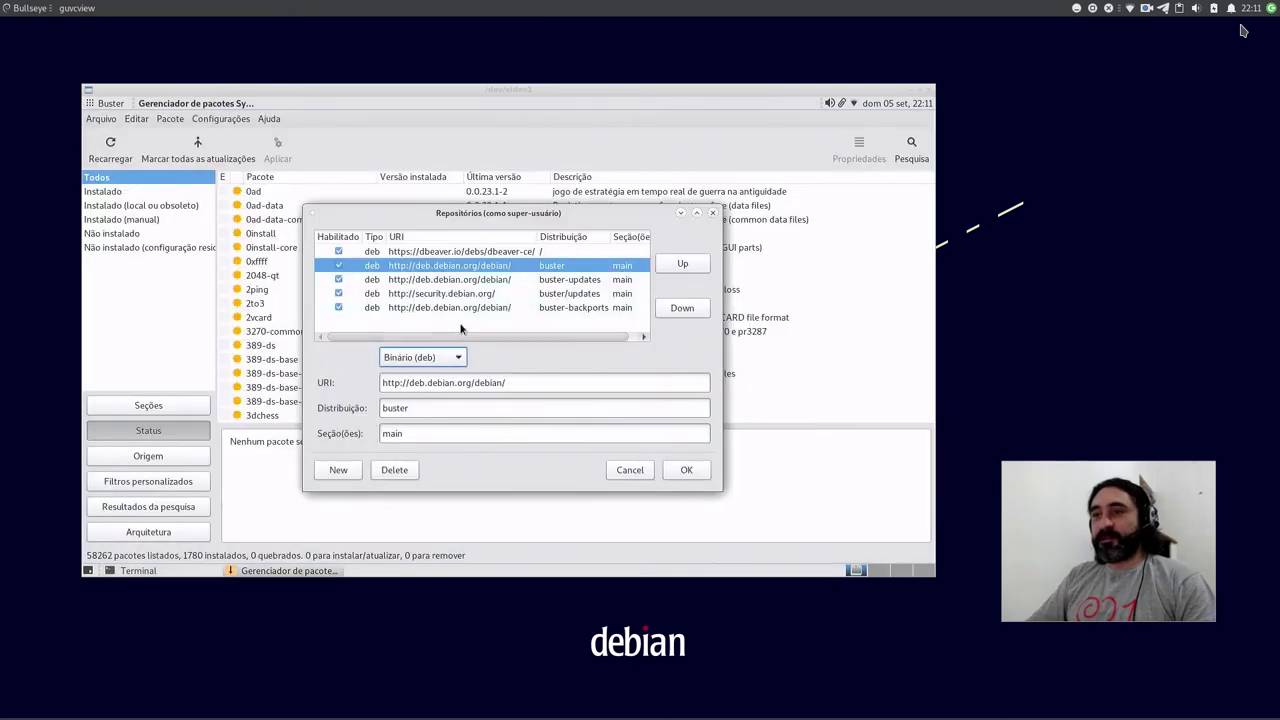
click(519, 381)
double_click(435, 407)
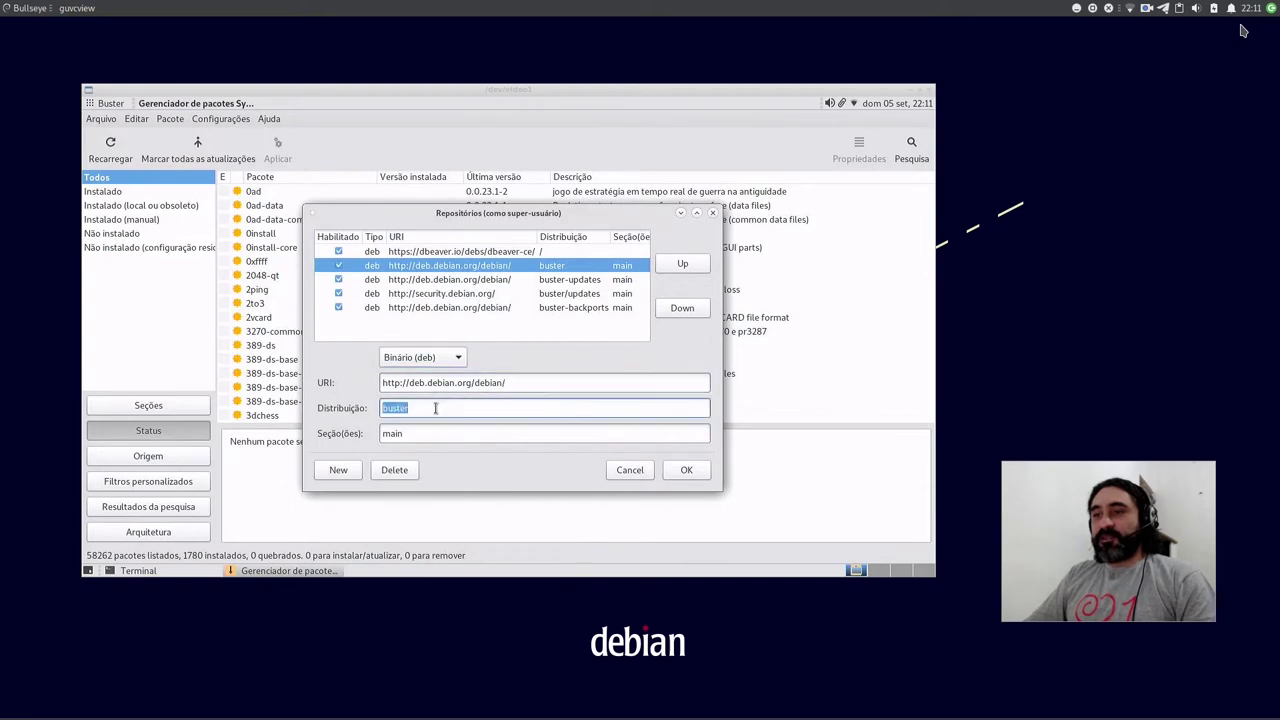
text(bul)
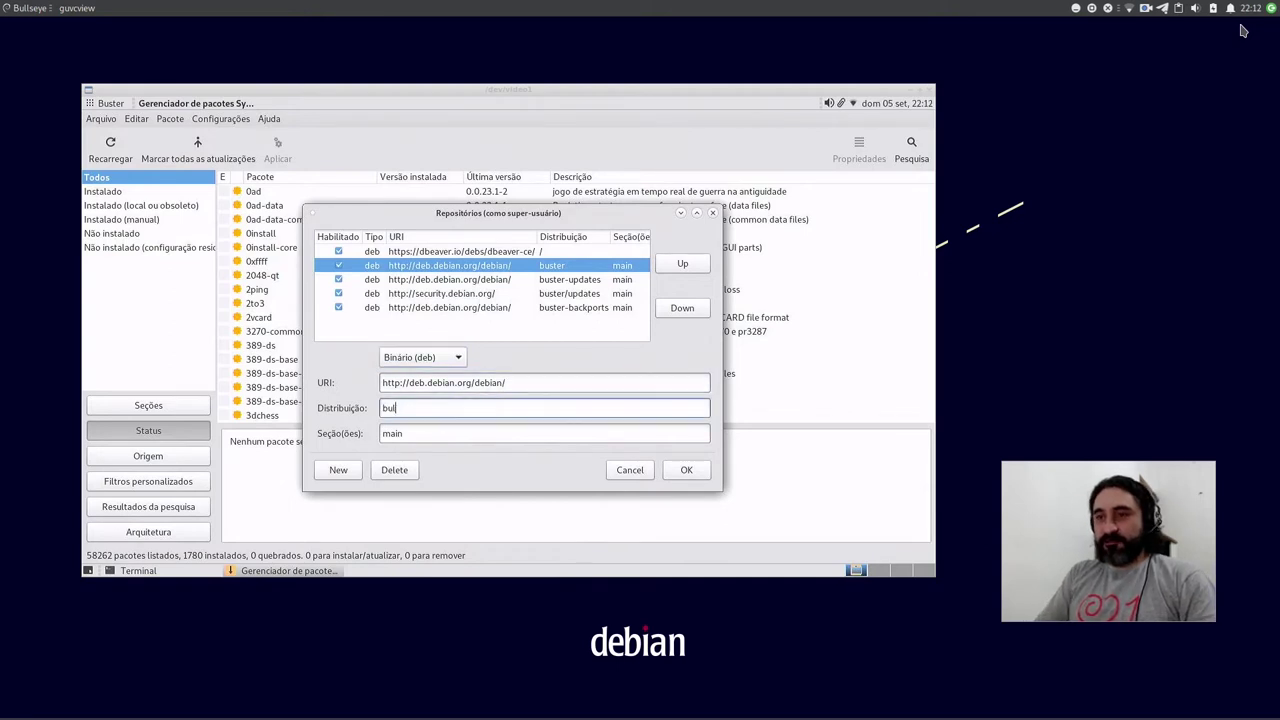
text(lseye)
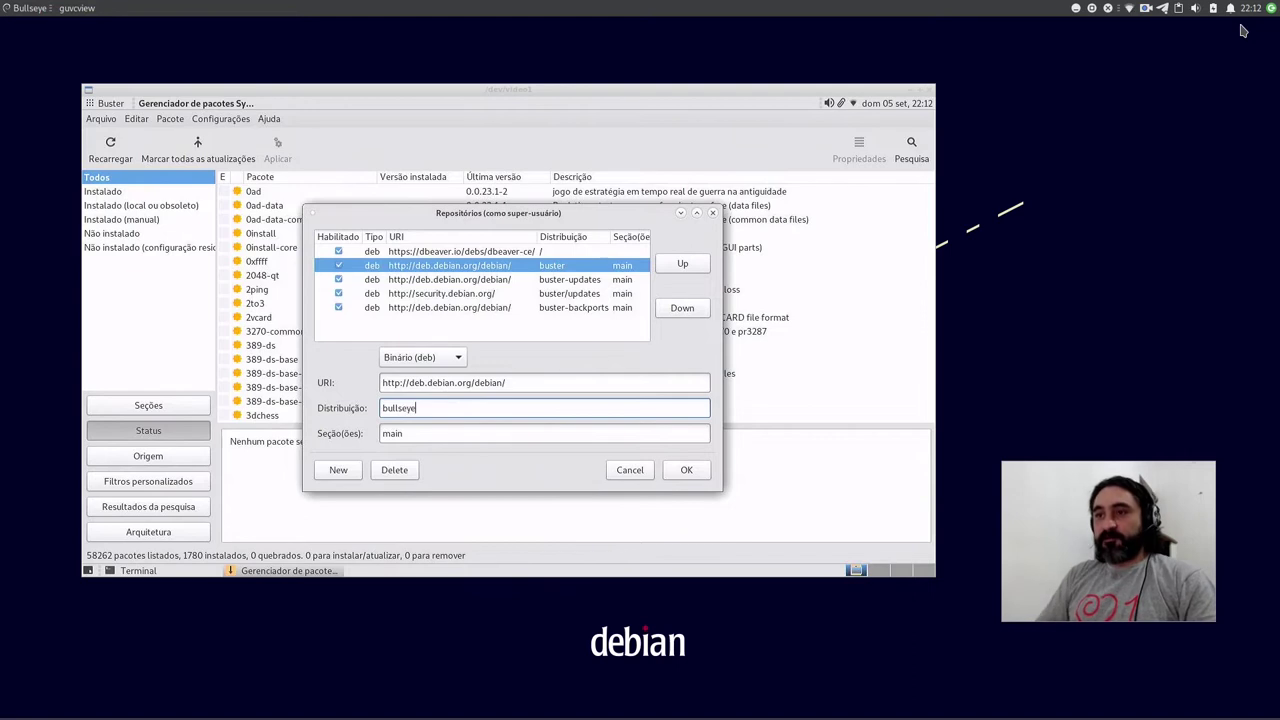
Set the distribution of the buster-updates repository to bullseye-updates and apply it by selecting the security repository
click(490, 281)
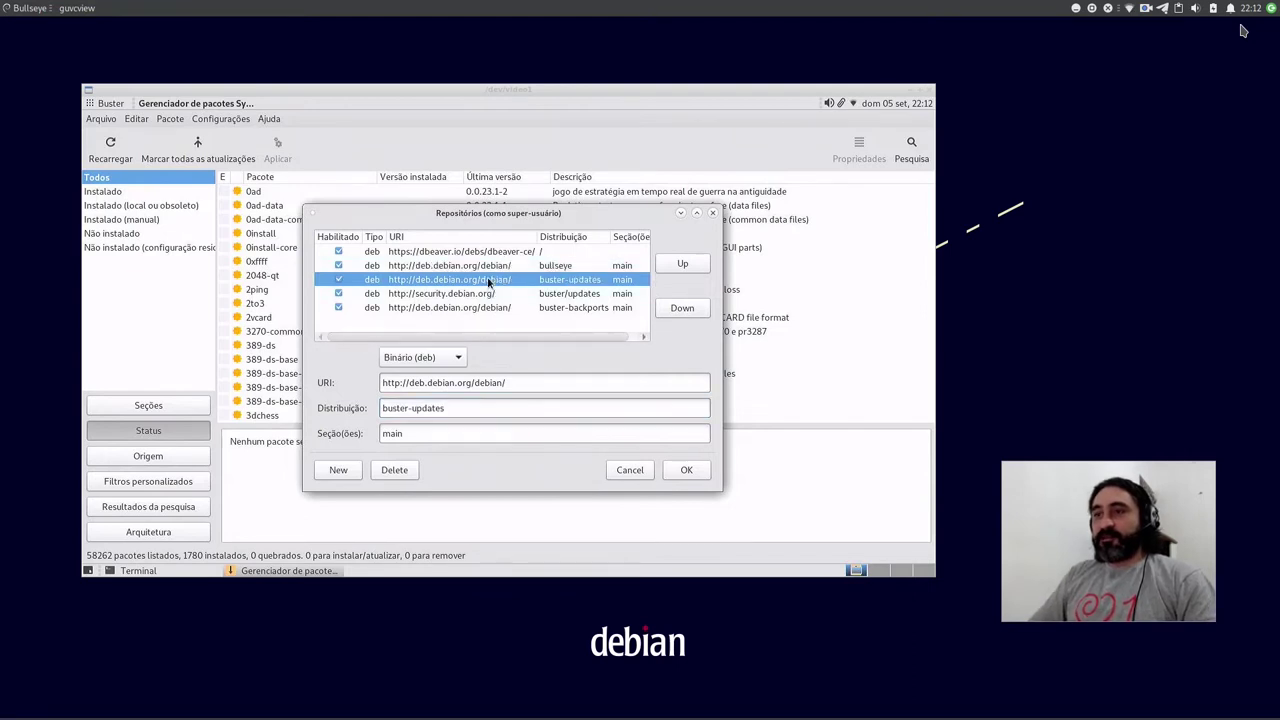
double_click(390, 410)
text(bullseye)
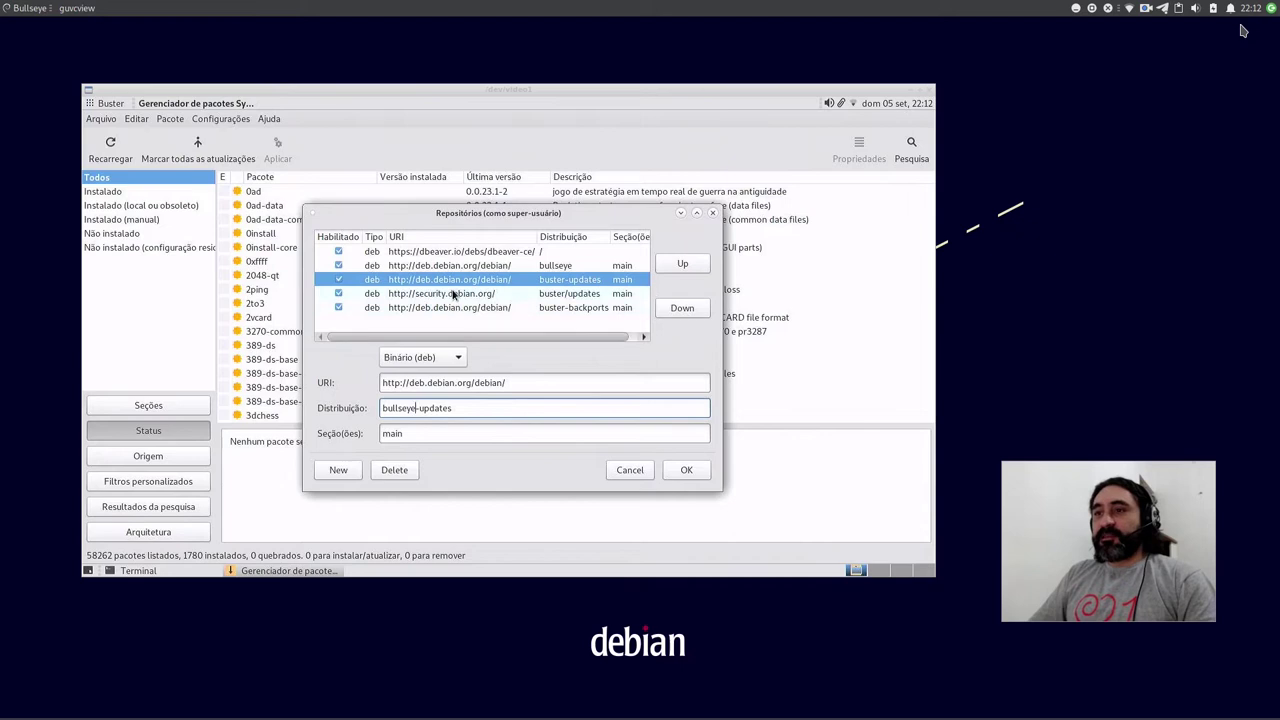
click(453, 293)
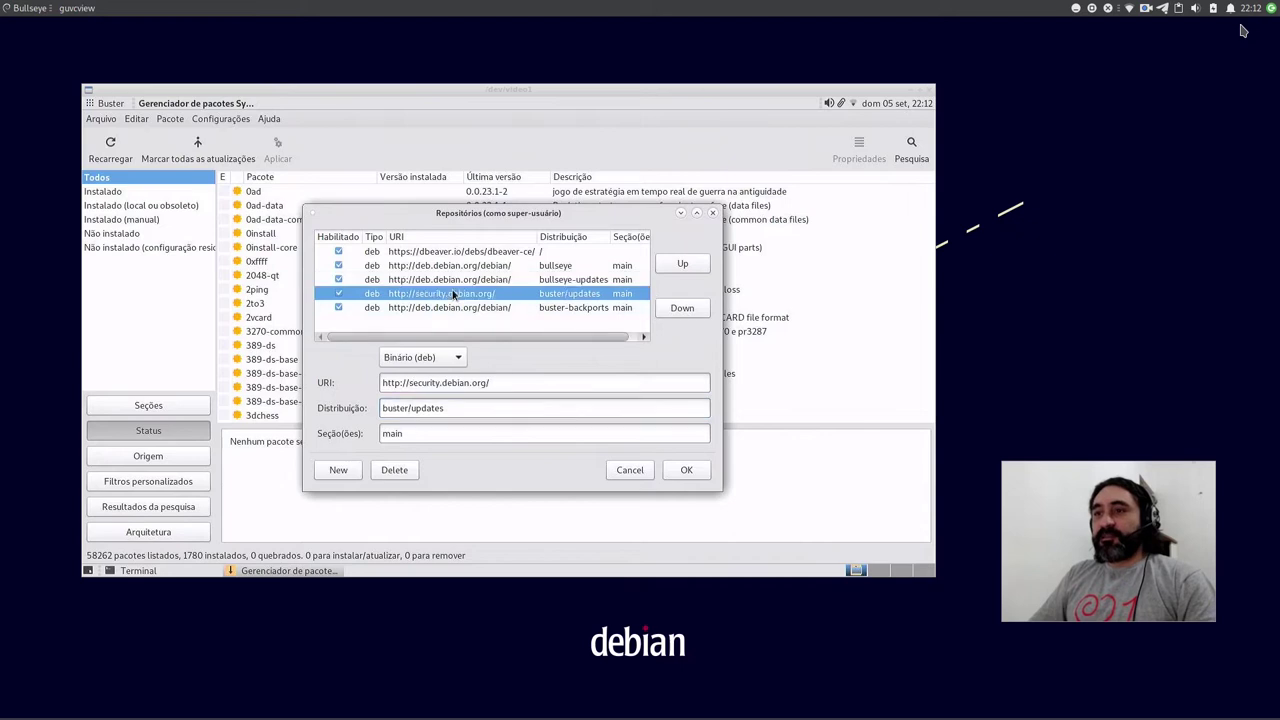
click(398, 383)
text(s)
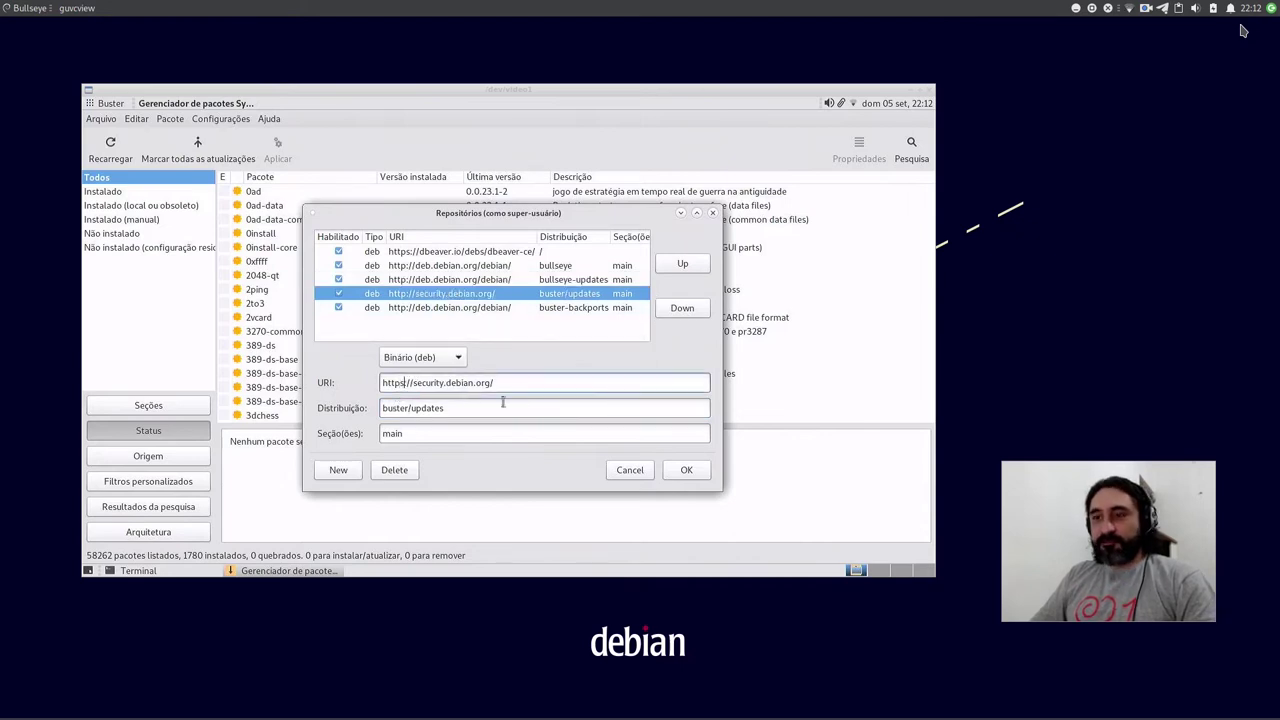
double_click(384, 408)
text(bullseye-)
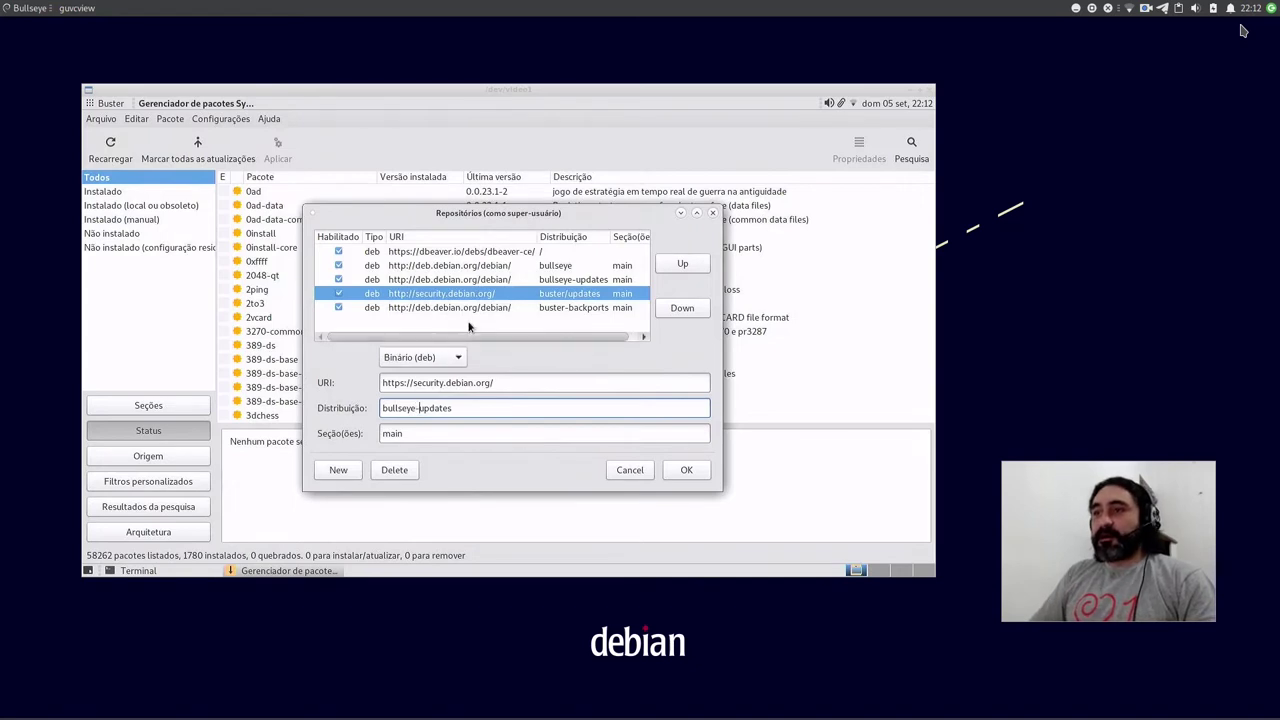
click(469, 309)
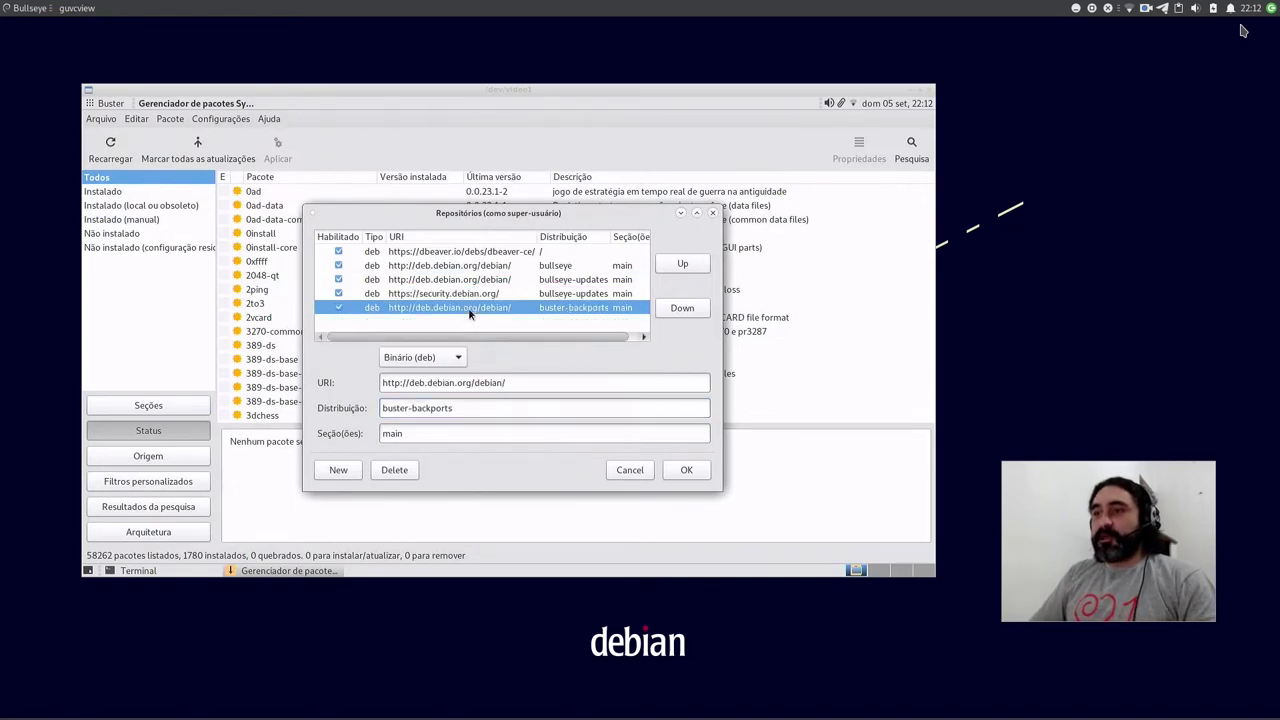
Enter bullseye-backports as the buster-backports repository's distribution, close the repository settings without saving, and quit Synaptic
double_click(396, 408)
text(bullseye)
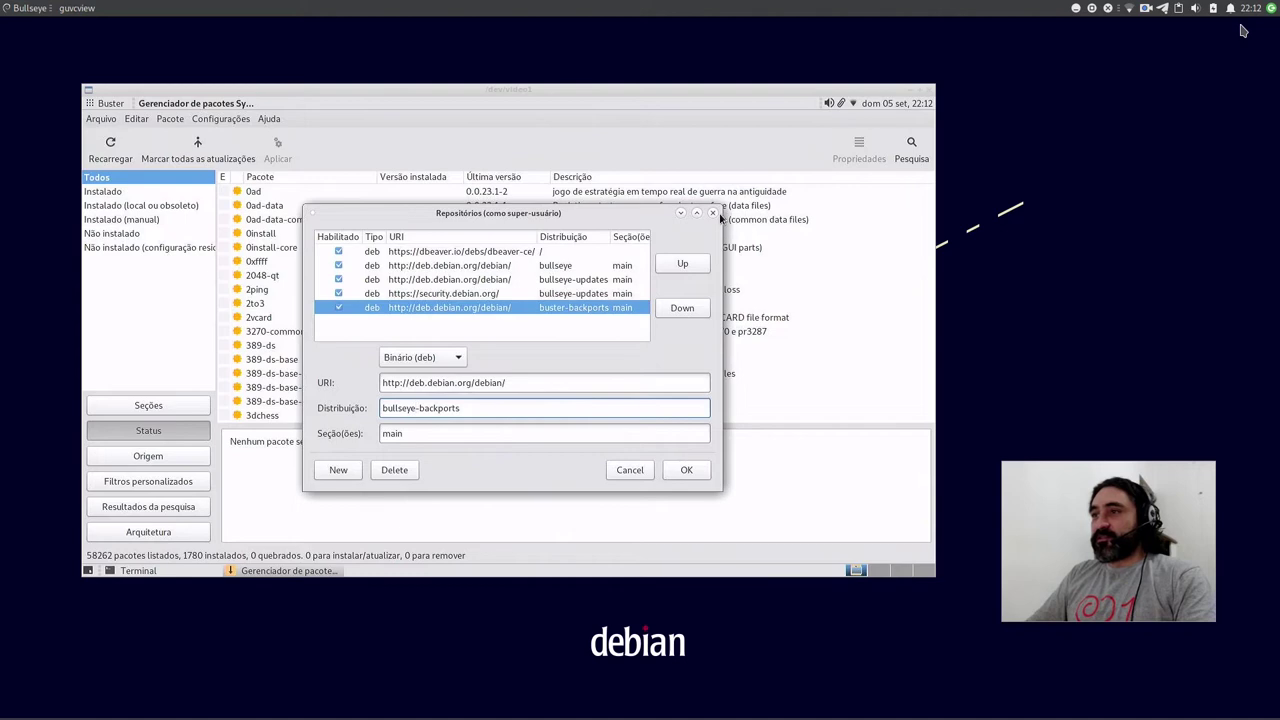
click(712, 214)
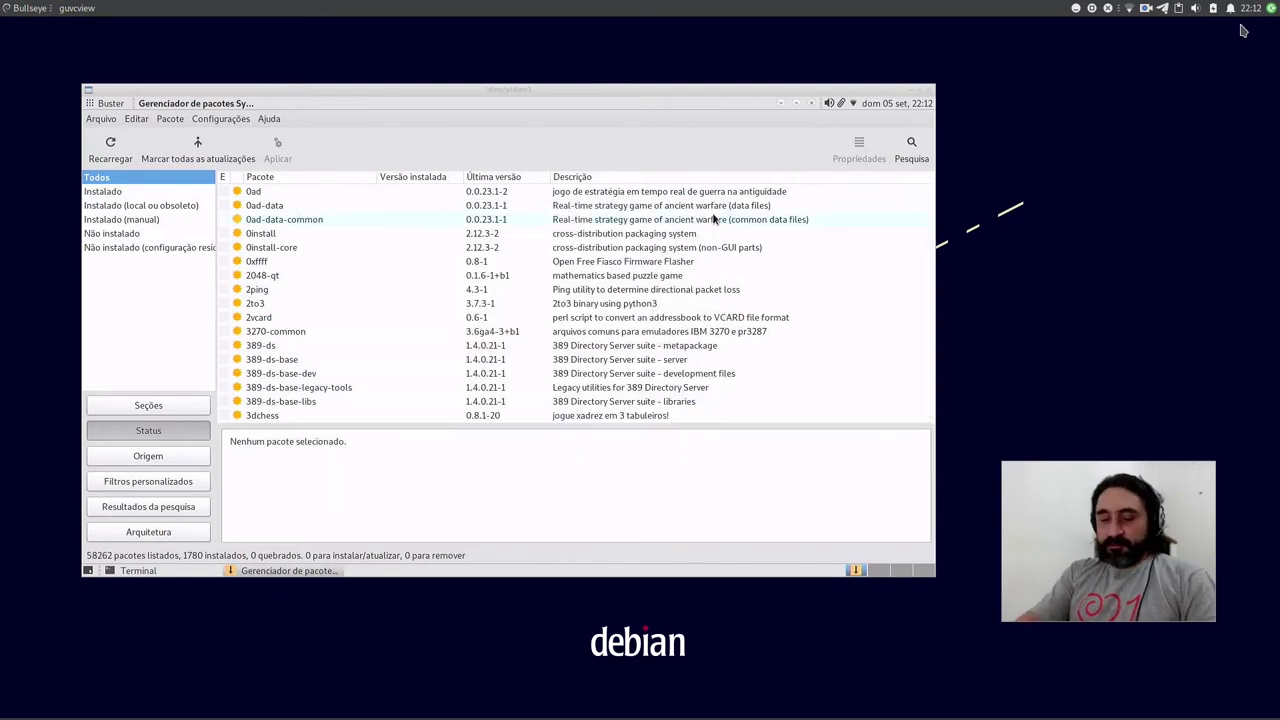
key(ctrl+q)
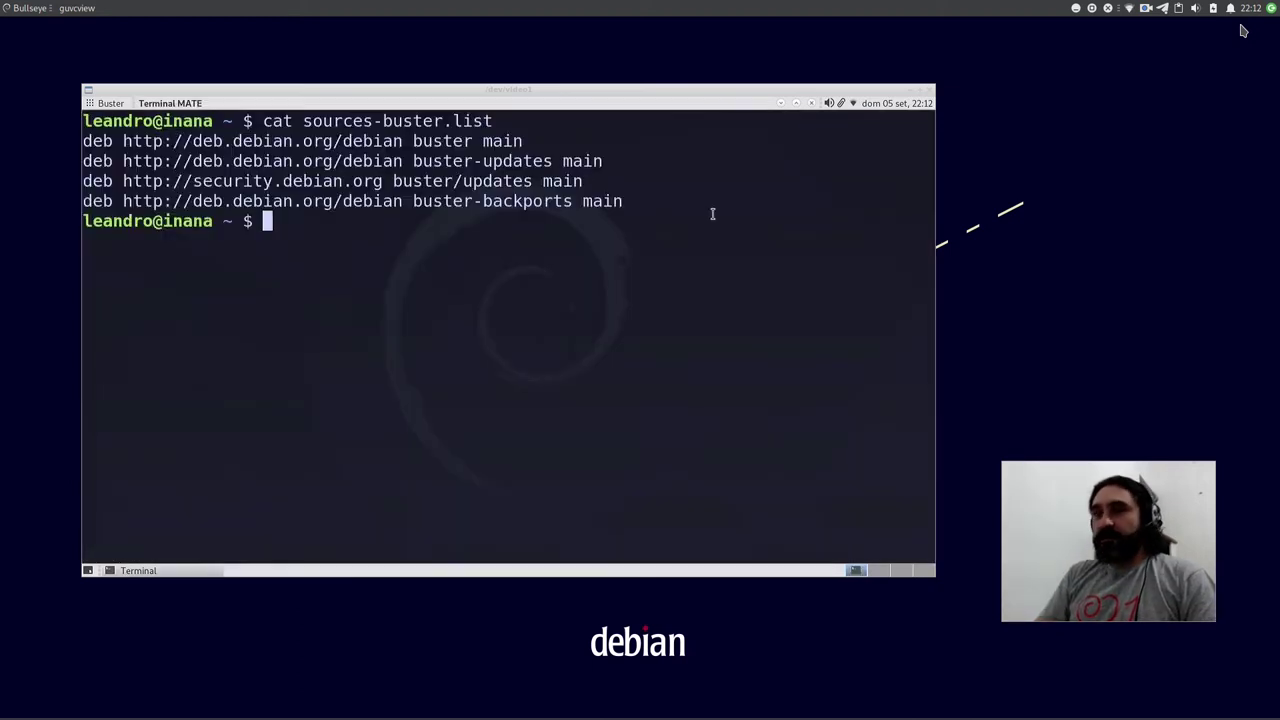
Clear the terminal and open the APT repository list for editing with sudo apt edit-sources
key(ctrl+l)
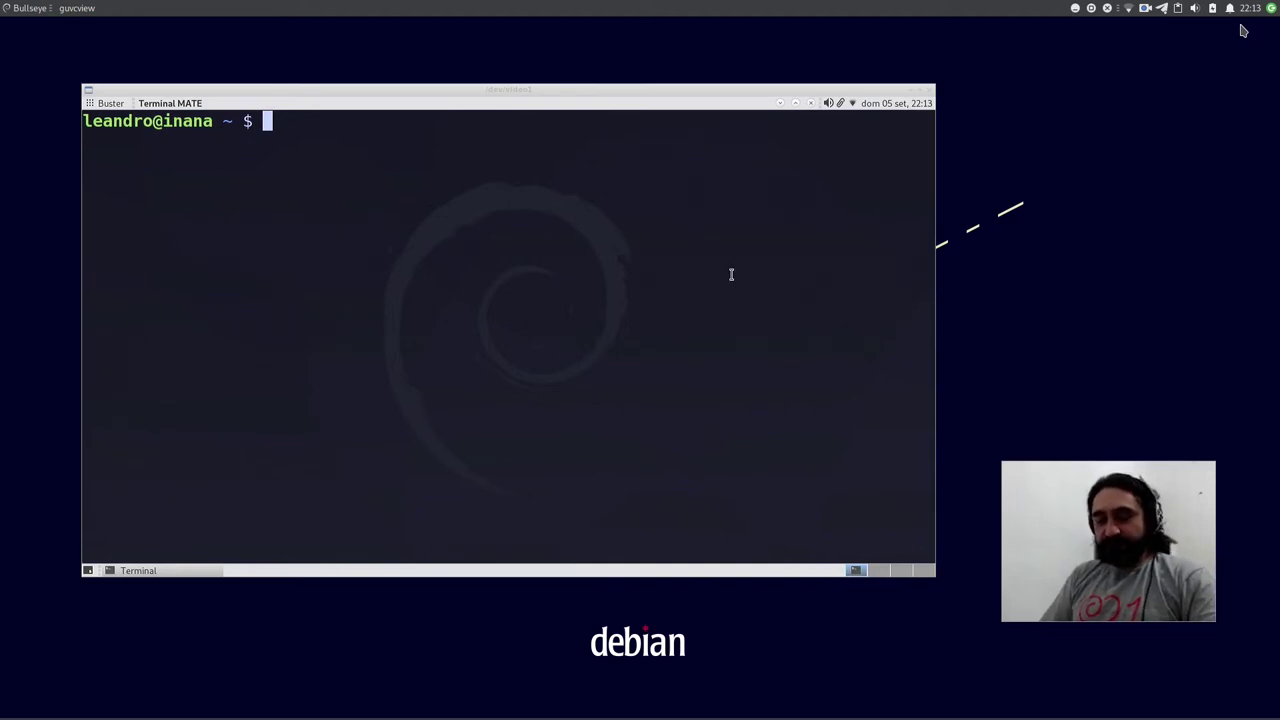
text(sudo )
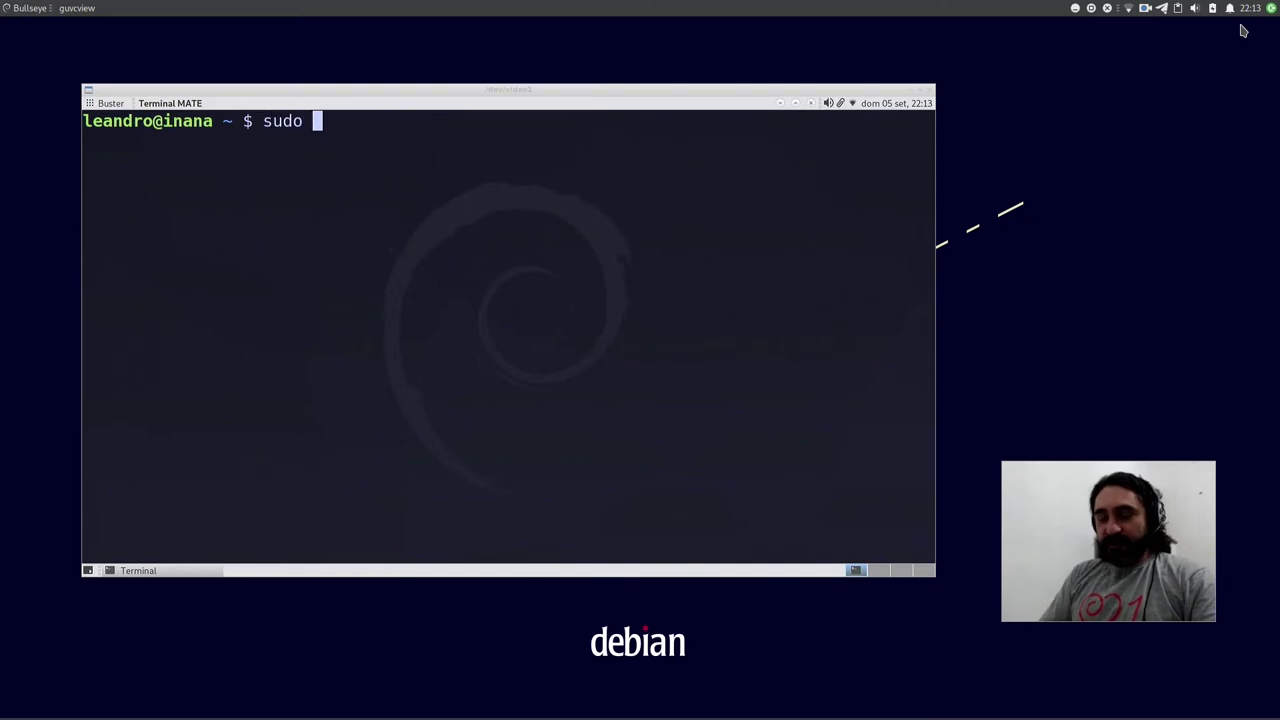
text(apt edit-sources)
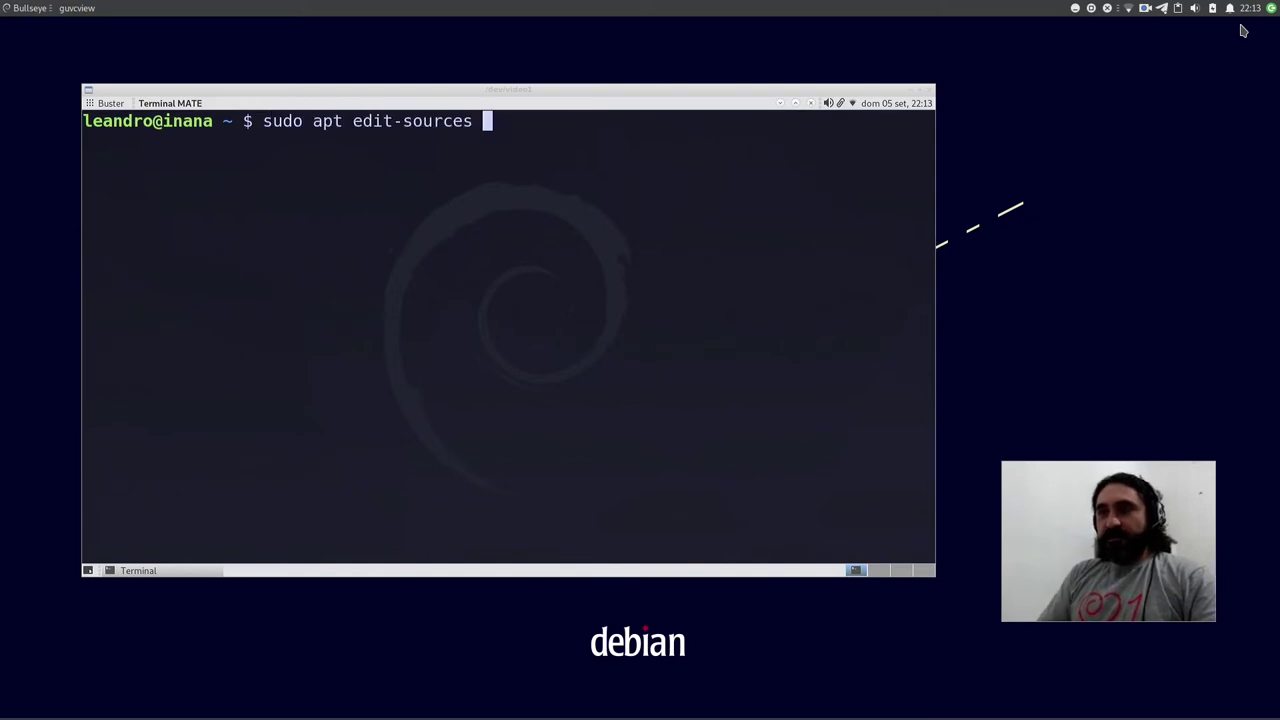
key(Return)
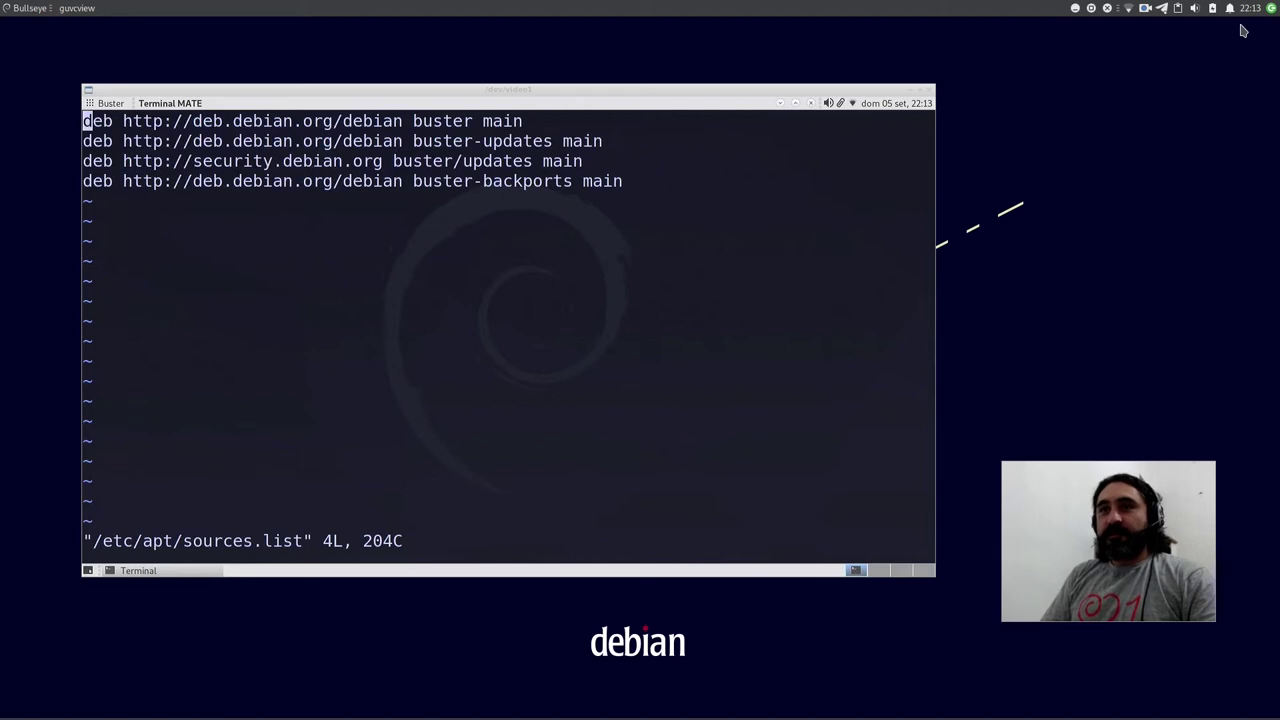
Replace buster with bullseye in the first repository line of sources.list
key(shift+w)
key(shift+w)
key(shift+w)
key(shift+b)
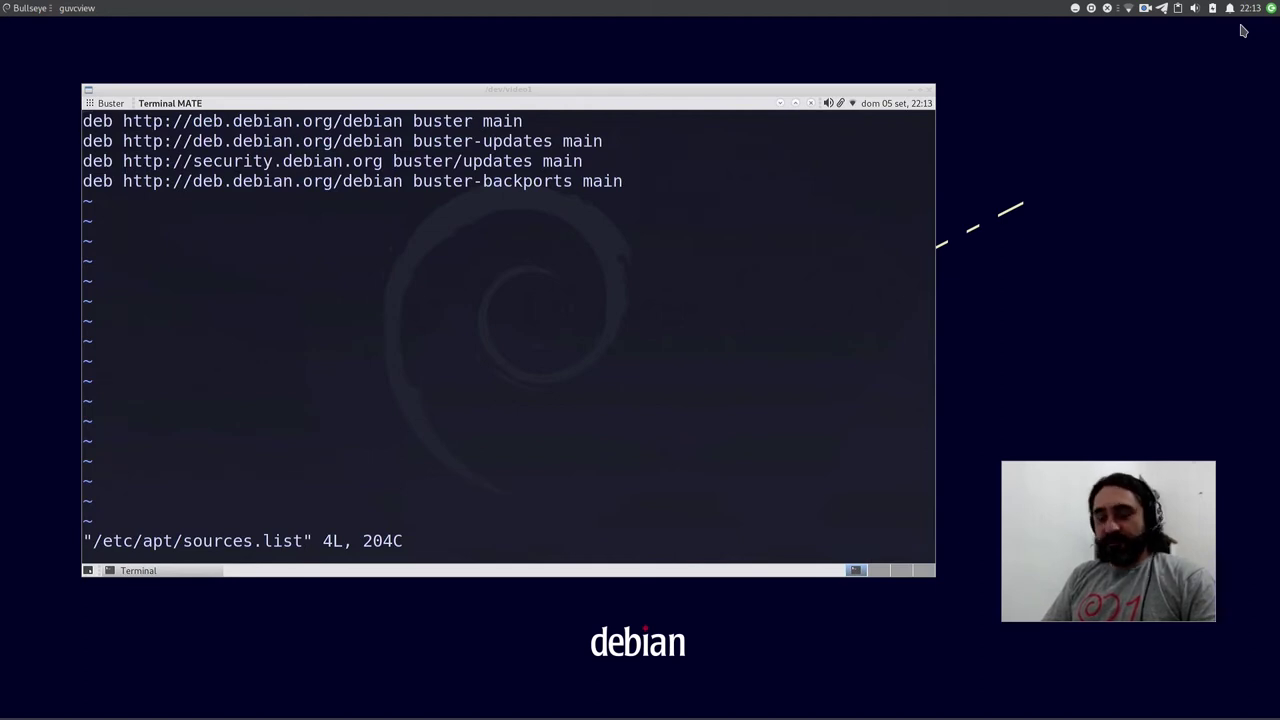
text(cwbulls)
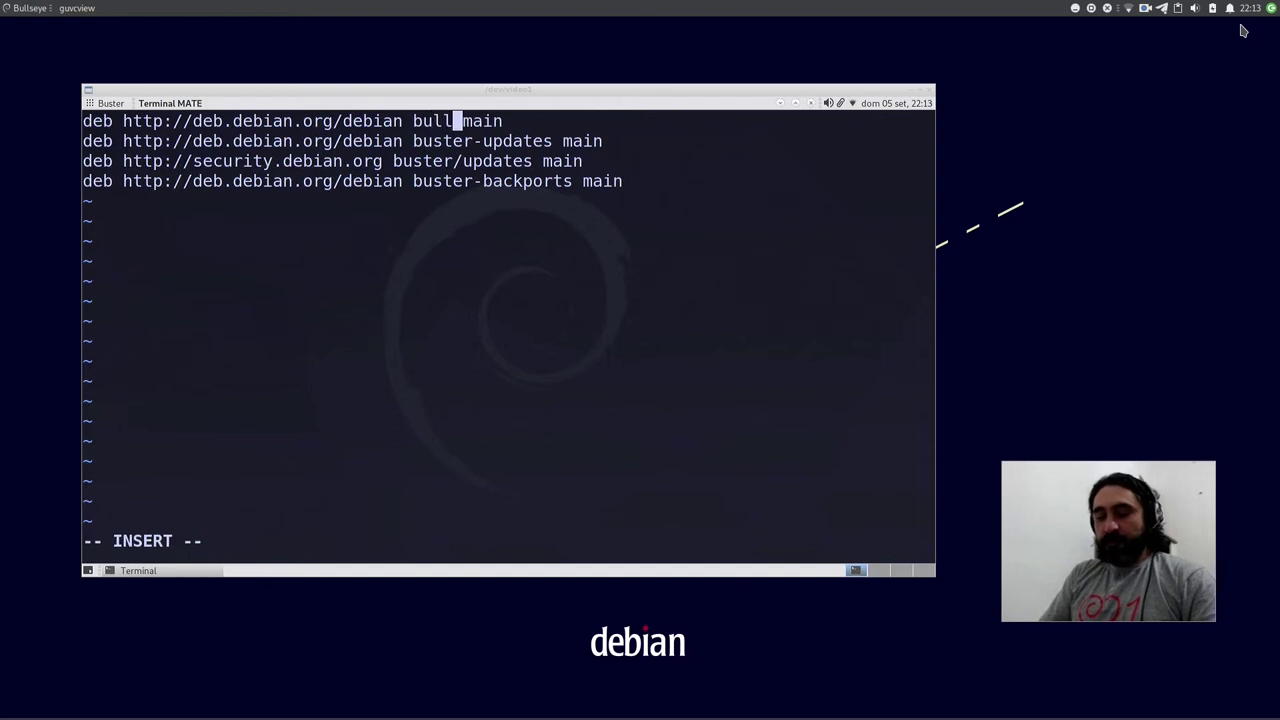
text(eye)
key(Escape)
Change buster-updates to bullseye-updates in the second repository line of sources.list
key(j)
key(h)
key(h)
key(h)
key(h)
key(h)
key(h)
key(h)
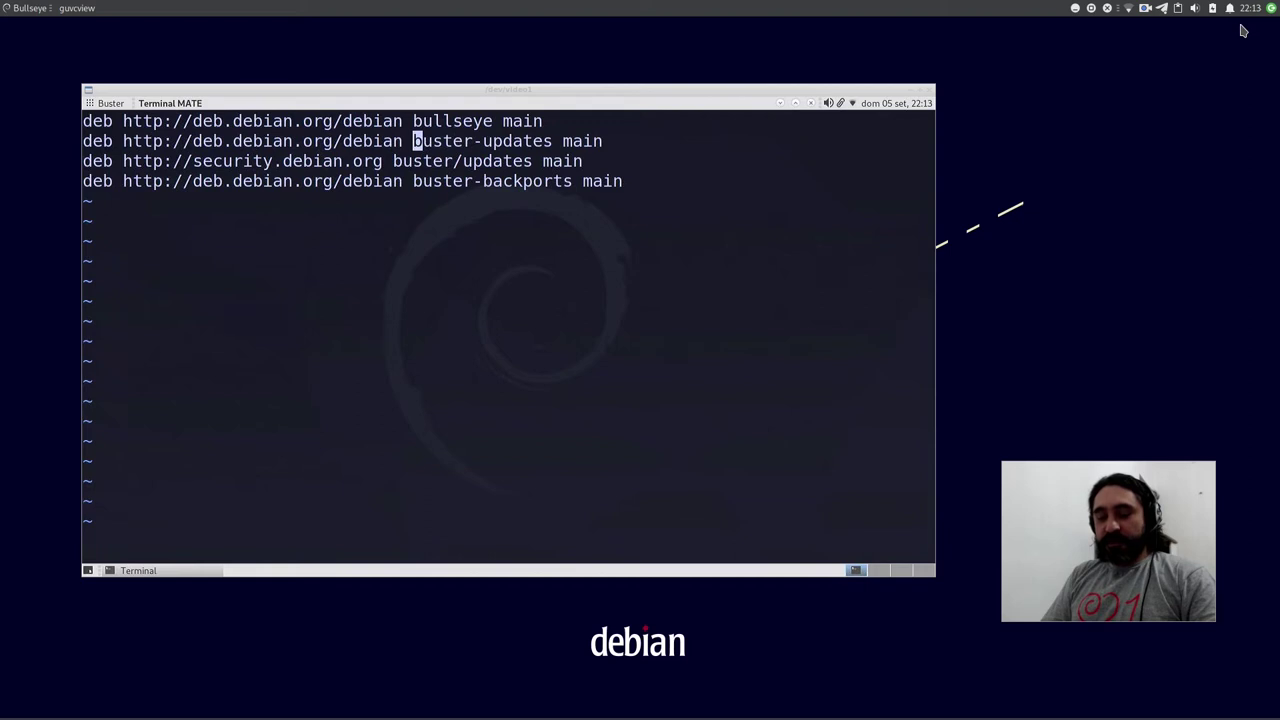
text(cwbulls)
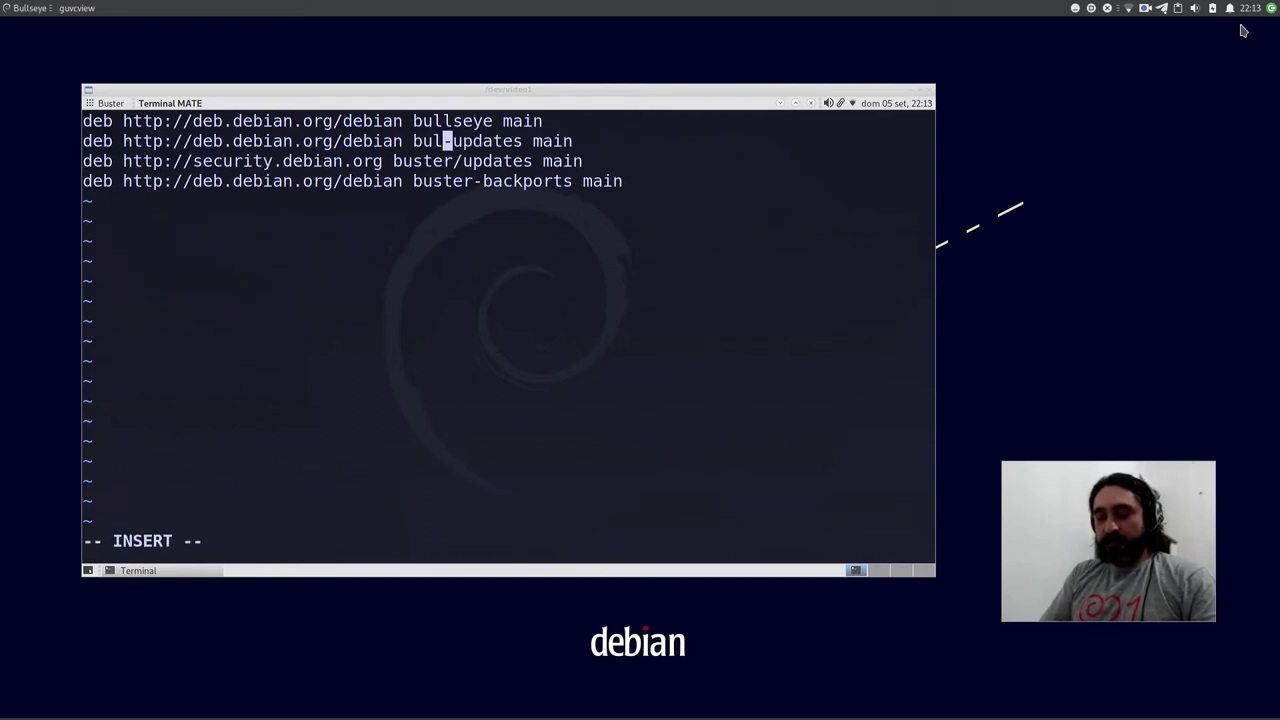
text(eye)
Change the protocol of the security.debian.org address in the third line to https
key(Down)
key(Home)
key(ctrl+Right)
key(Right)
key(Right)
key(Right)
key(Right)
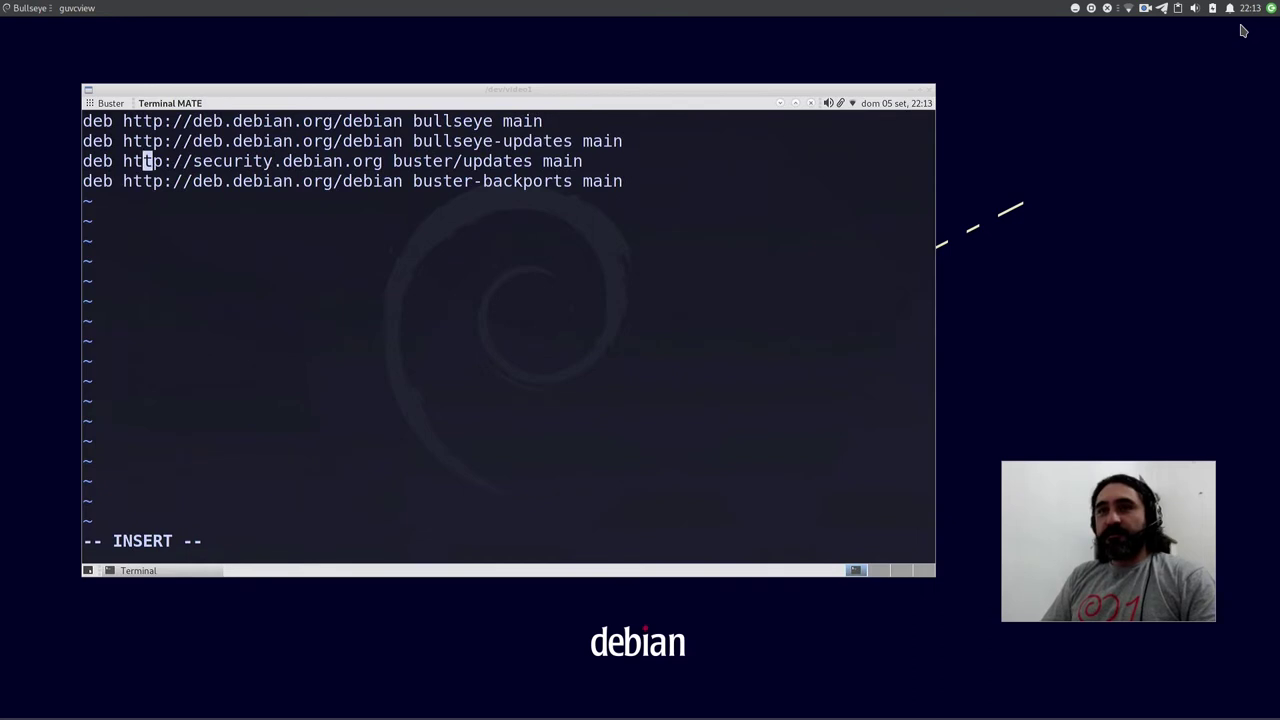
text(s)
Change the security repository's distribution from buster/updates to bullseye-updates in the third line
key(Right)
key(Right)
key(Right)
key(Right)
key(Right)
key(Right)
key(Right)
key(Right)
key(Right)
key(Right)
key(Right)
key(Right)
key(Right)
key(Right)
key(Right)
key(Right)
key(Right)
key(Right)
key(Right)
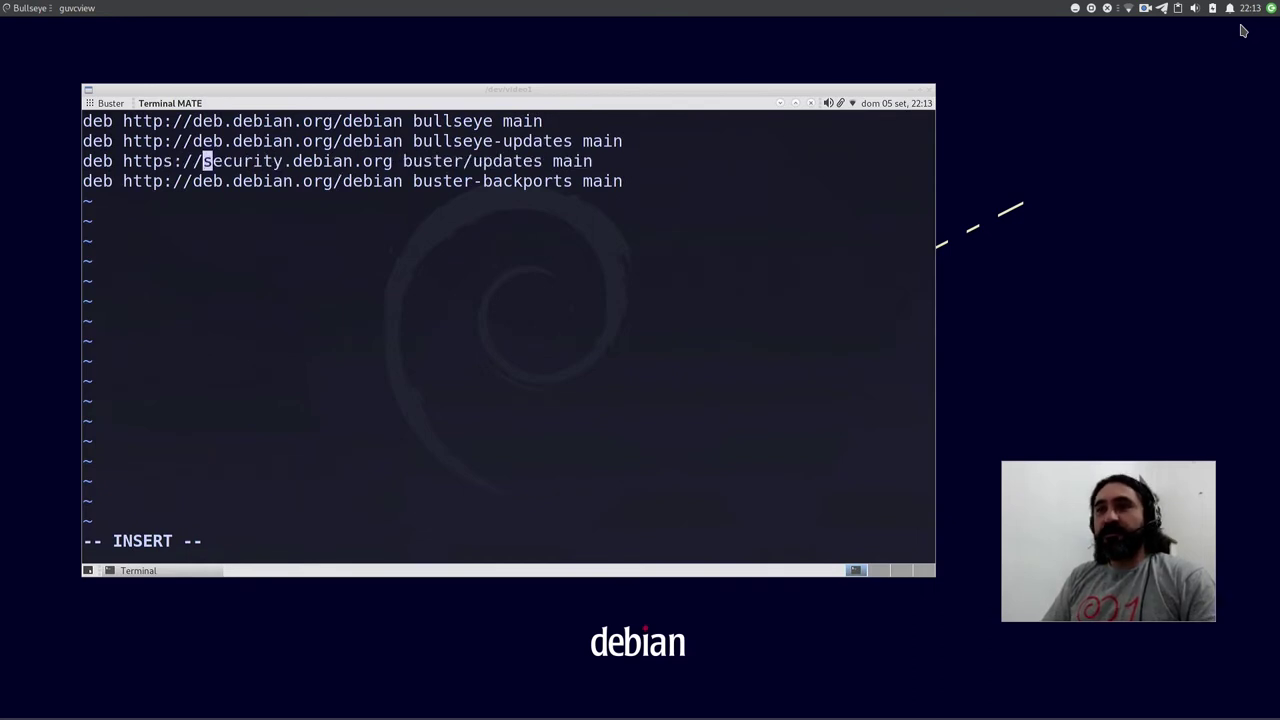
key(Right)
key(Right)
key(Right)
key(Right)
key(Right)
key(Right)
key(Right)
key(Right)
key(Right)
key(Right)
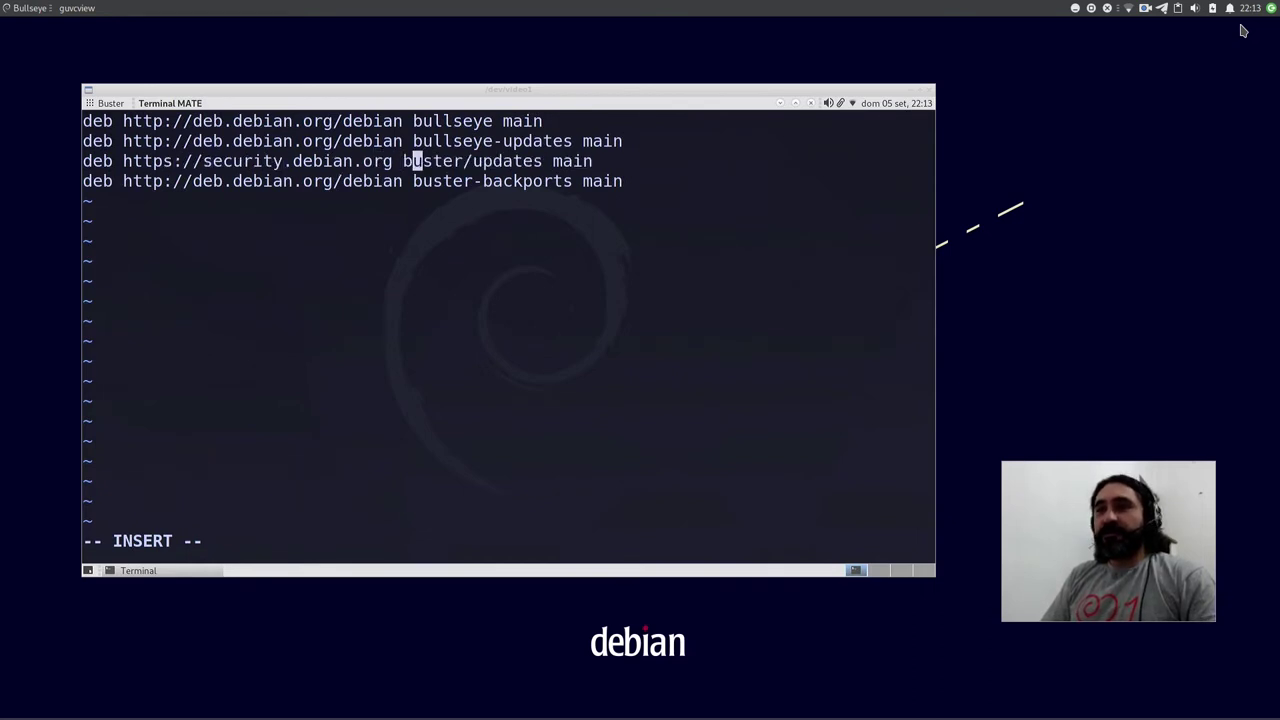
key(Left)
key(Left)
key(Left)
key(Left)
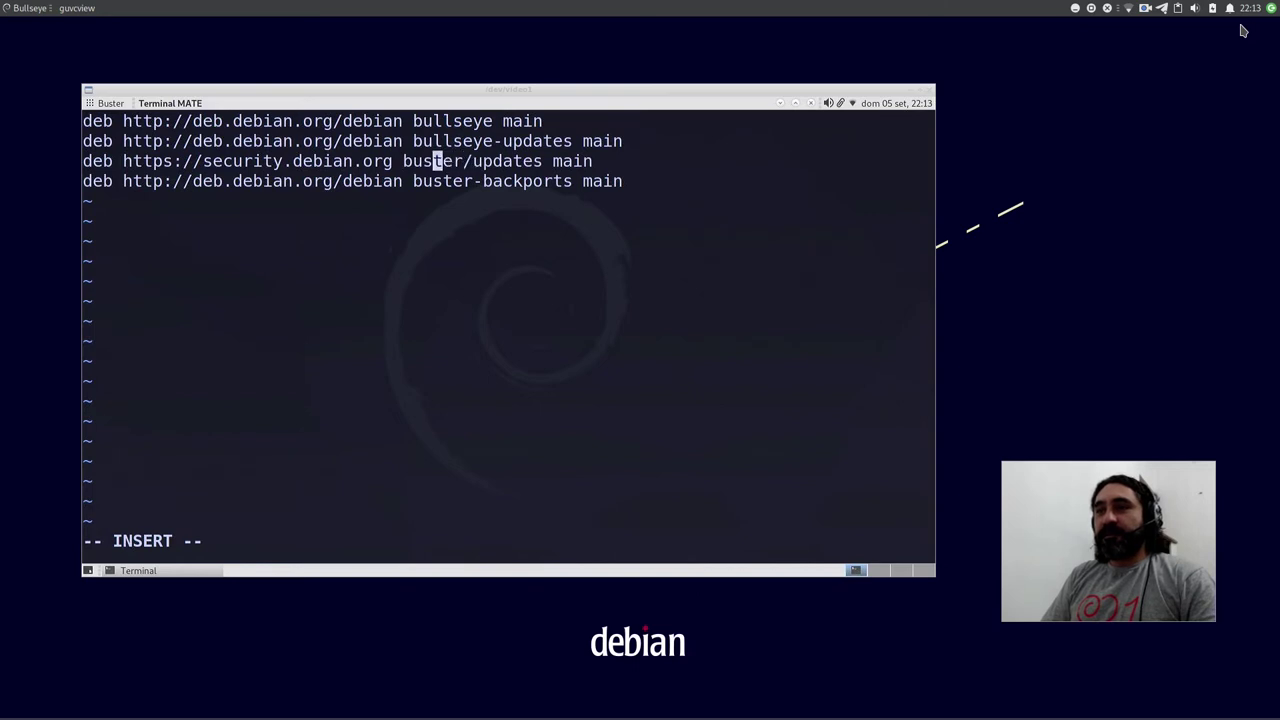
key(Delete)
key(Delete)
key(Delete)
key(Delete)
text(llseye)
key(Right)
key(Left)
key(Delete)
text(-)
Change buster-backports to bullseye-backports in the fourth repository line
key(Down)
key(Left)
key(Left)
key(Left)
key(Left)
key(Left)
key(Left)
key(Delete)
key(Delete)
key(Delete)
key(Delete)
text(llseye)
Add contrib non-free after main in the first repository line as an example, and delete both components again
key(Up)
key(Up)
key(Up)
key(Right)
key(Right)
key(Right)
key(Right)
key(Right)
text(main )
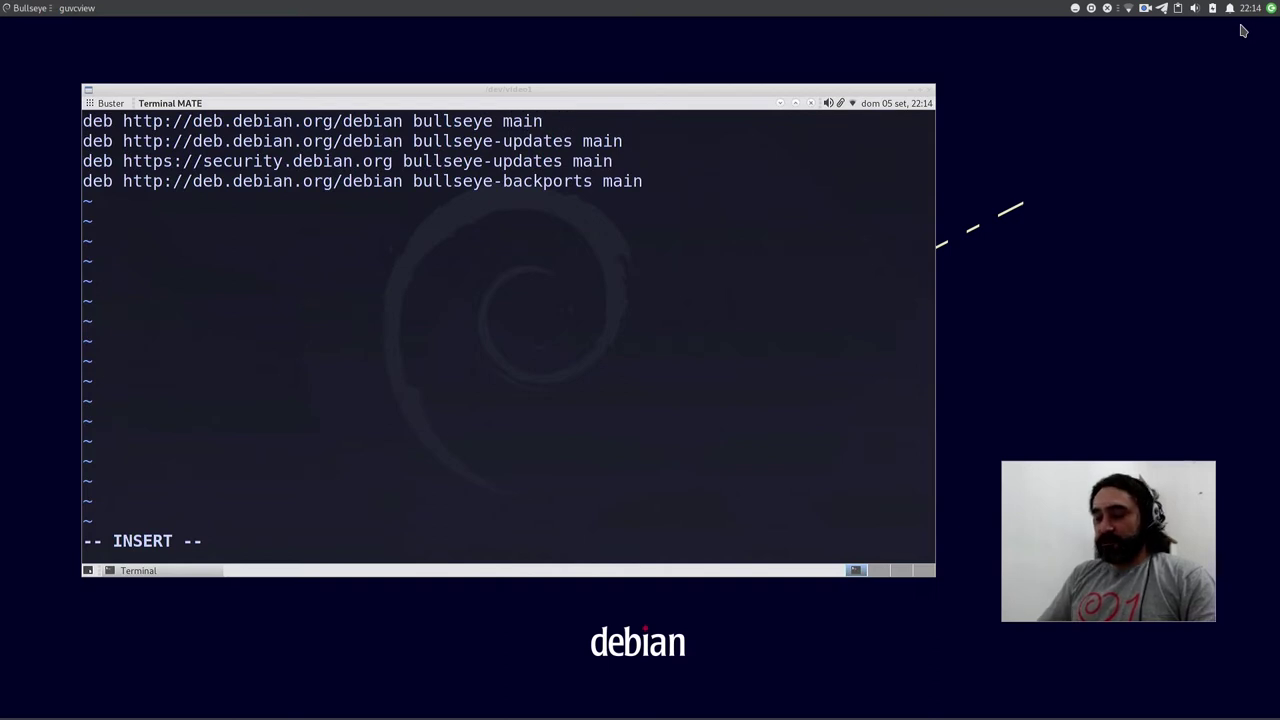
text(contrib non-free)
key(BackSpace)
key(BackSpace)
key(BackSpace)
key(BackSpace)
key(BackSpace)
key(BackSpace)
key(BackSpace)
key(BackSpace)
key(BackSpace)
key(BackSpace)
key(BackSpace)
key(BackSpace)
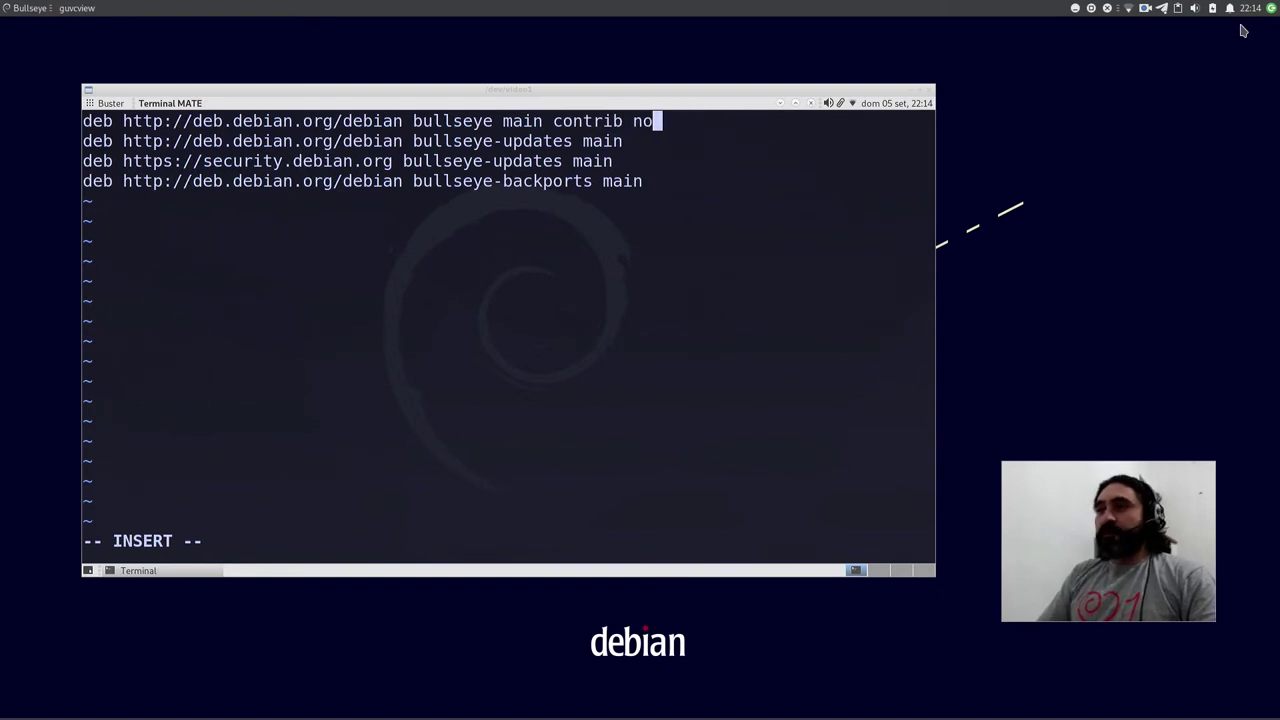
key(BackSpace)
key(BackSpace)
key(BackSpace)
key(BackSpace)
key(BackSpace)
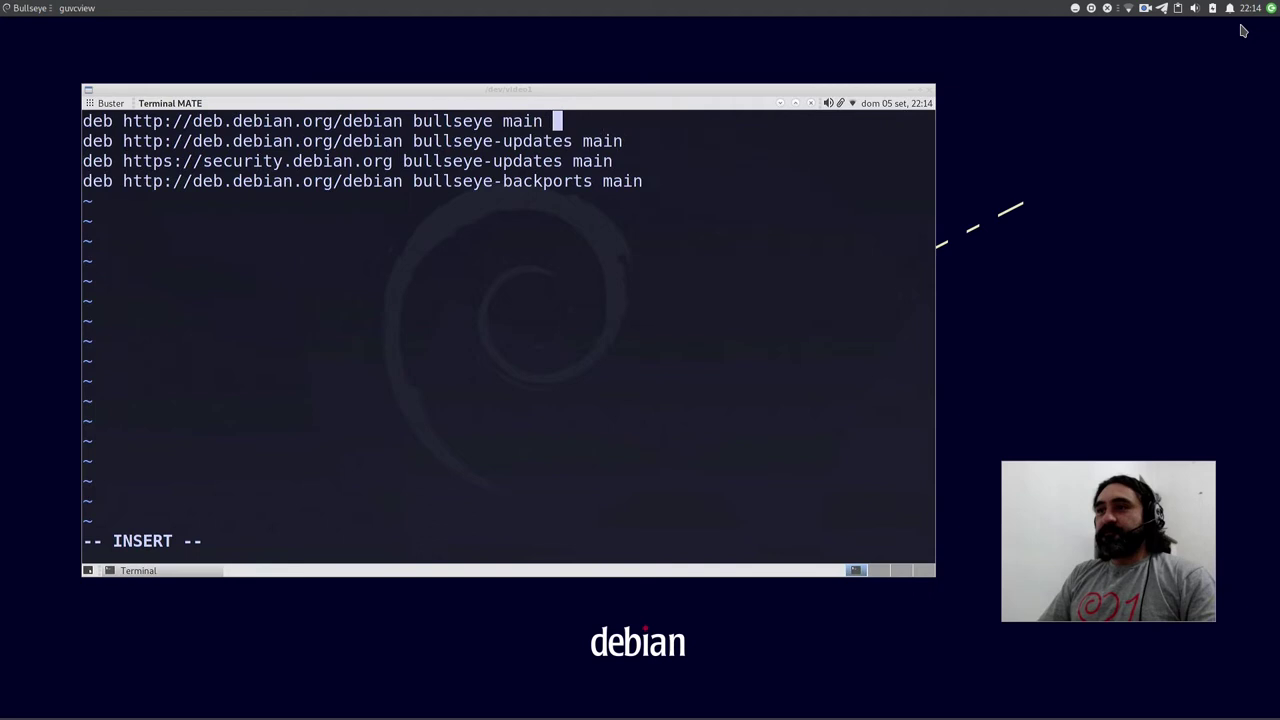
Save the edited /etc/apt/sources.list and exit the text editor
key(Escape)
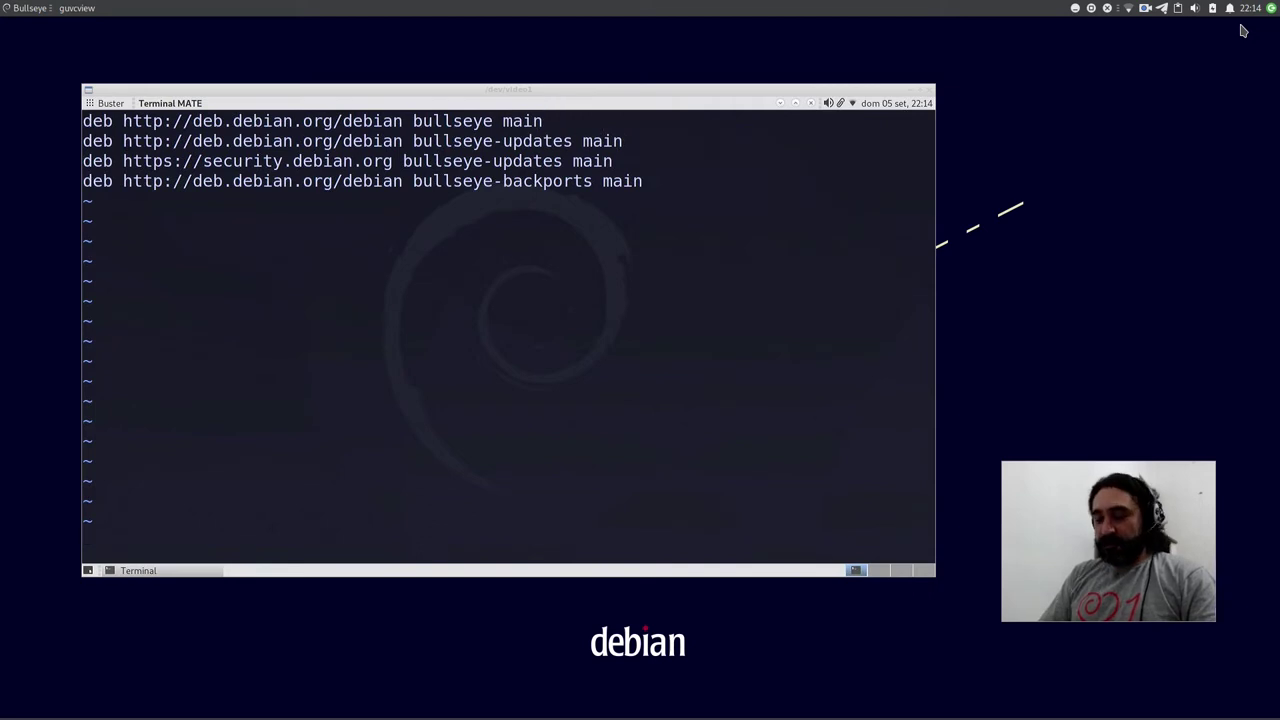
text(:x)
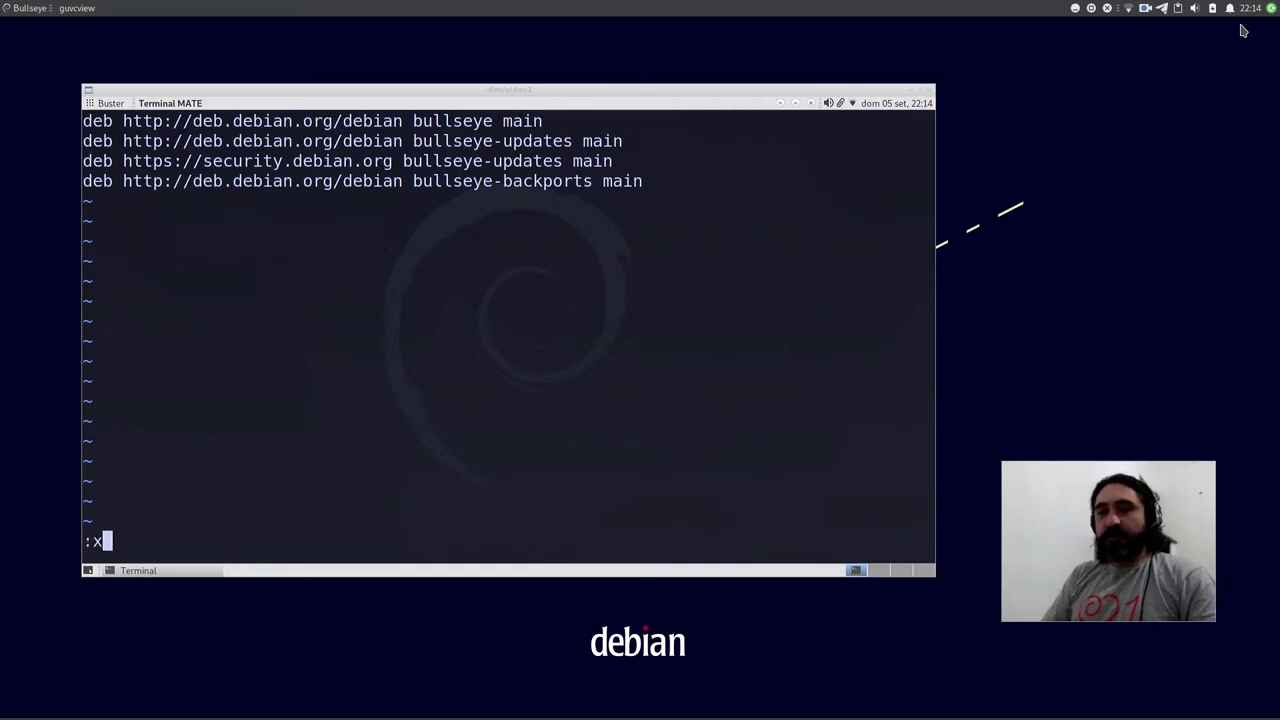
key(Return)
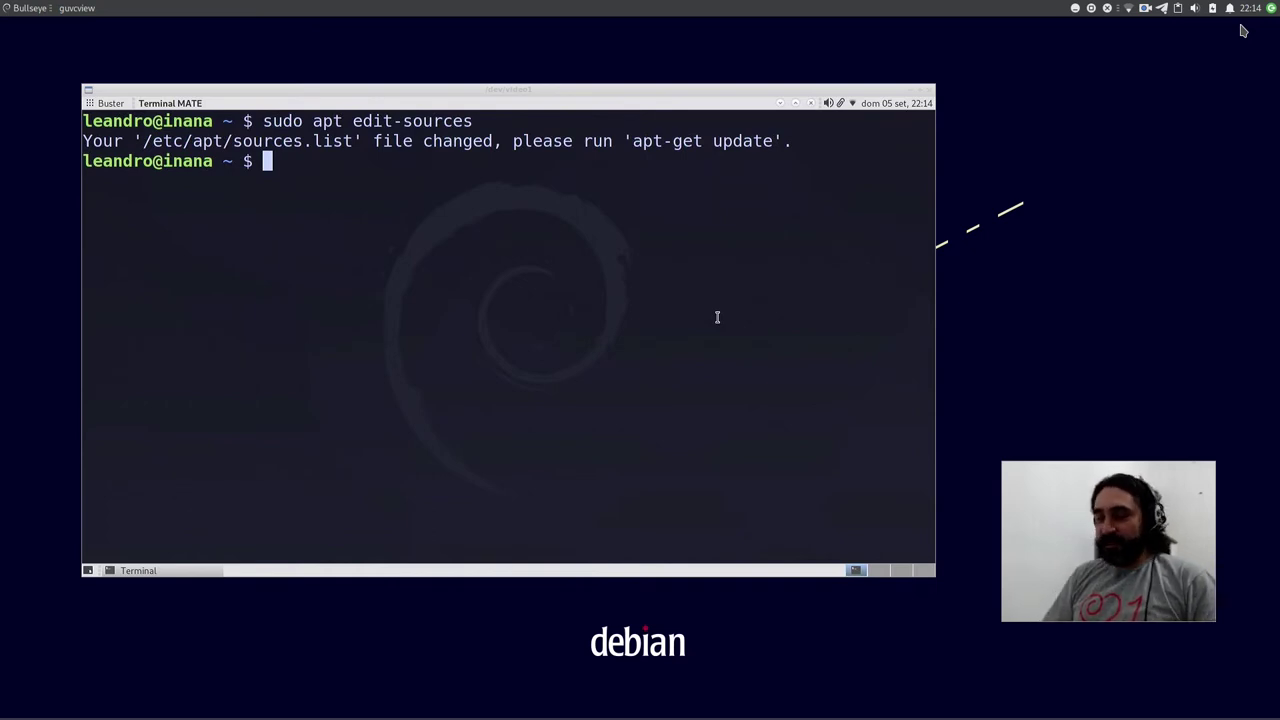
Clear the terminal, refresh the package lists with sudo apt update, and highlight the label of the security repository's Release line
key(ctrl+l)
text(sudo apt update)
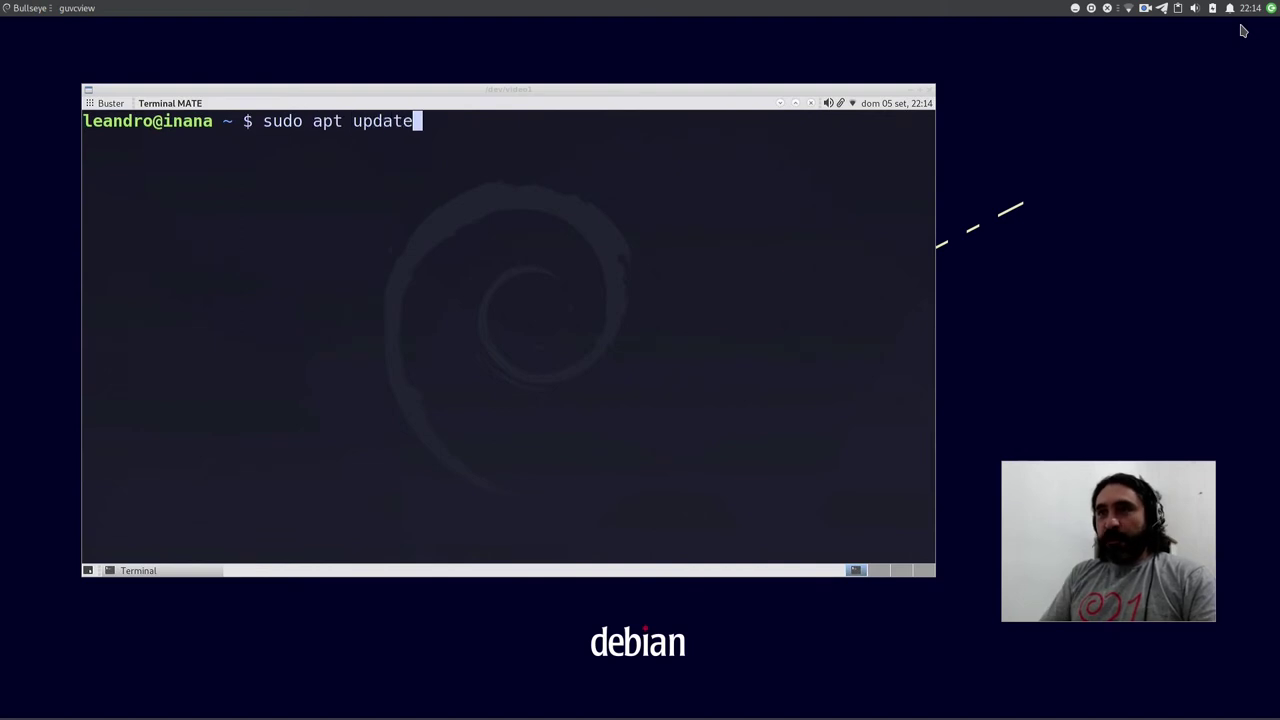
key(Return)
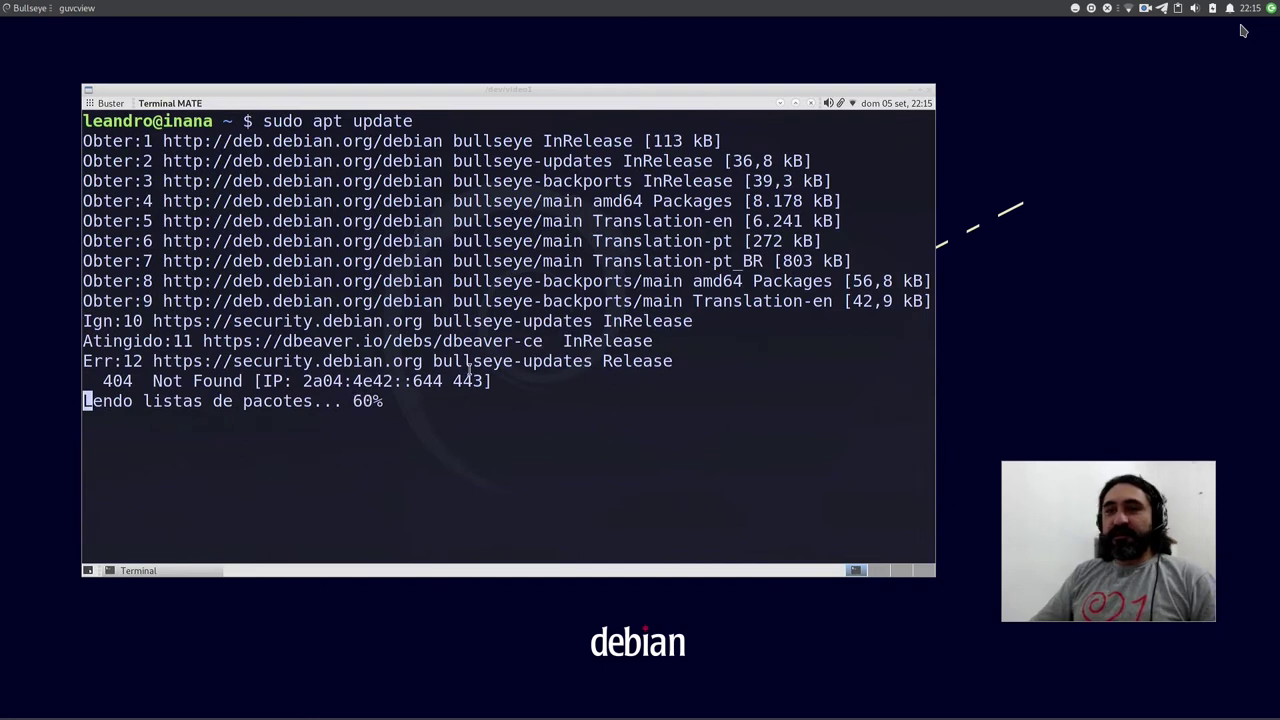
double_click(129, 363)
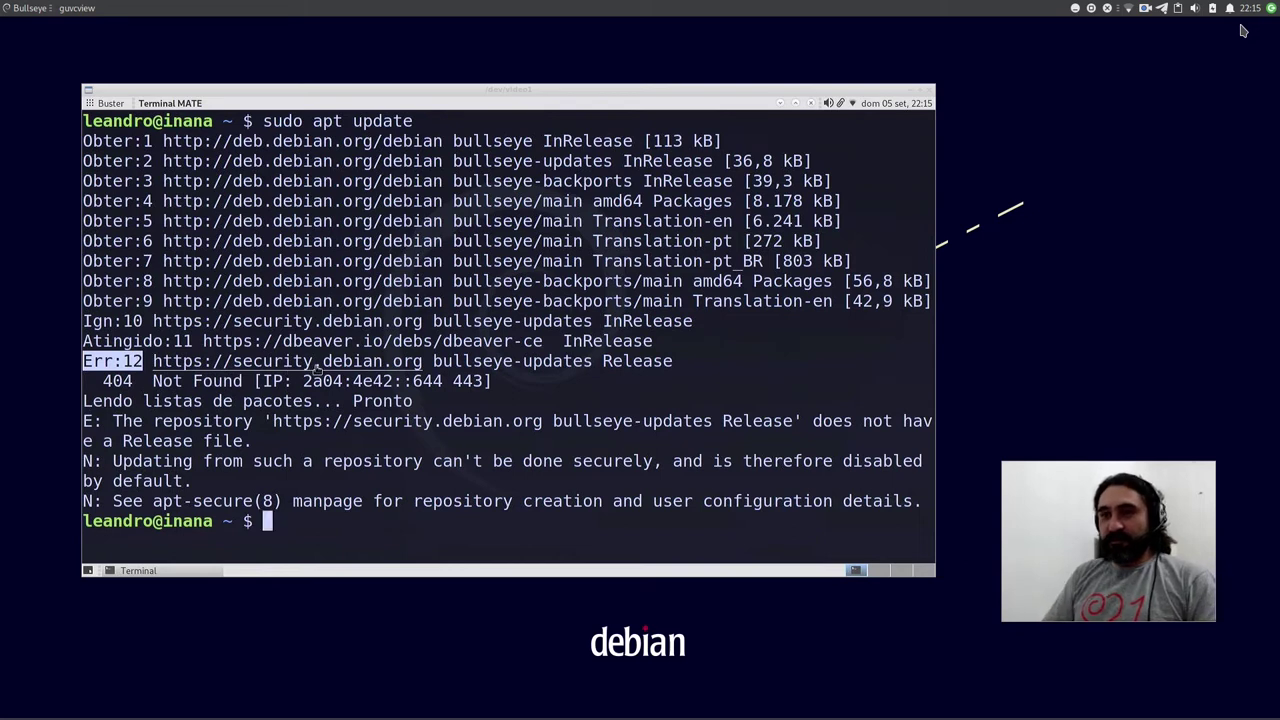
Print sources-bullseye.list with cat to examine the security repository's entry
text(cat bu)
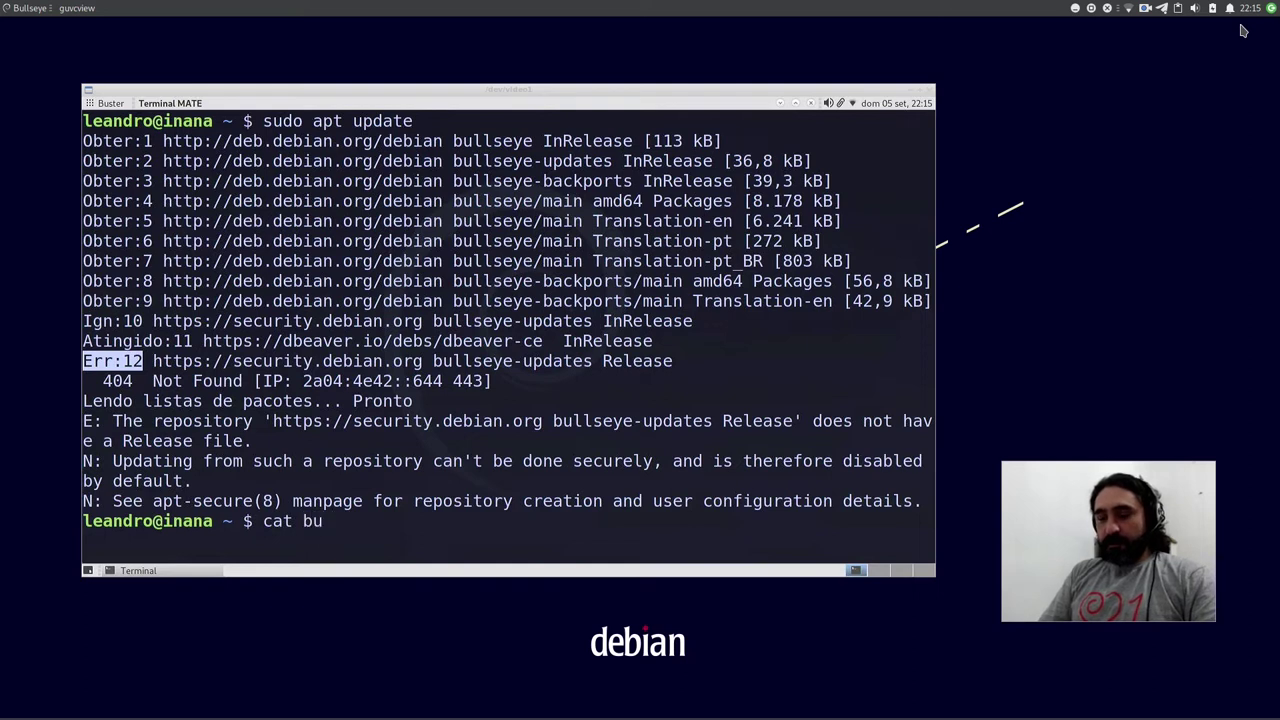
key(BackSpace)
key(BackSpace)
text(sou)
key(Tab)
text(l)
key(Tab)
key(Return)
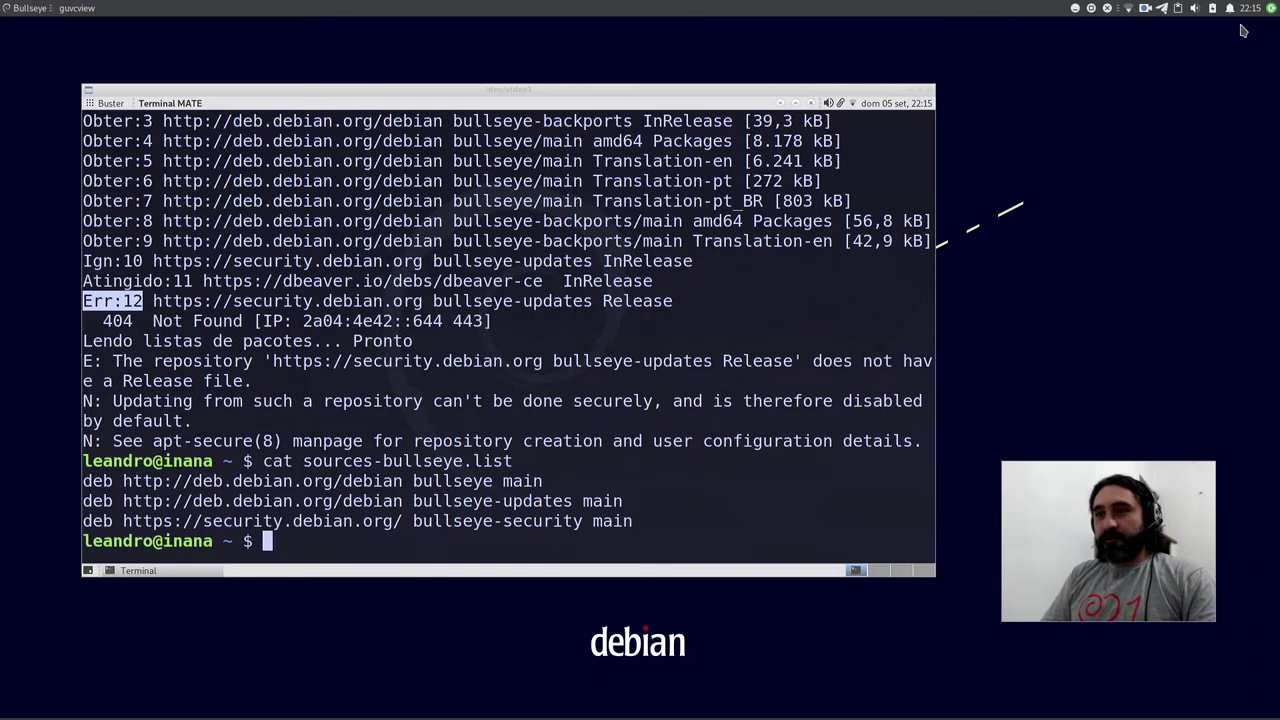
Clear the terminal and reopen the APT repository list with sudo apt edit-sources
key(ctrl+l)
text(sudo apt update)
key(Up)
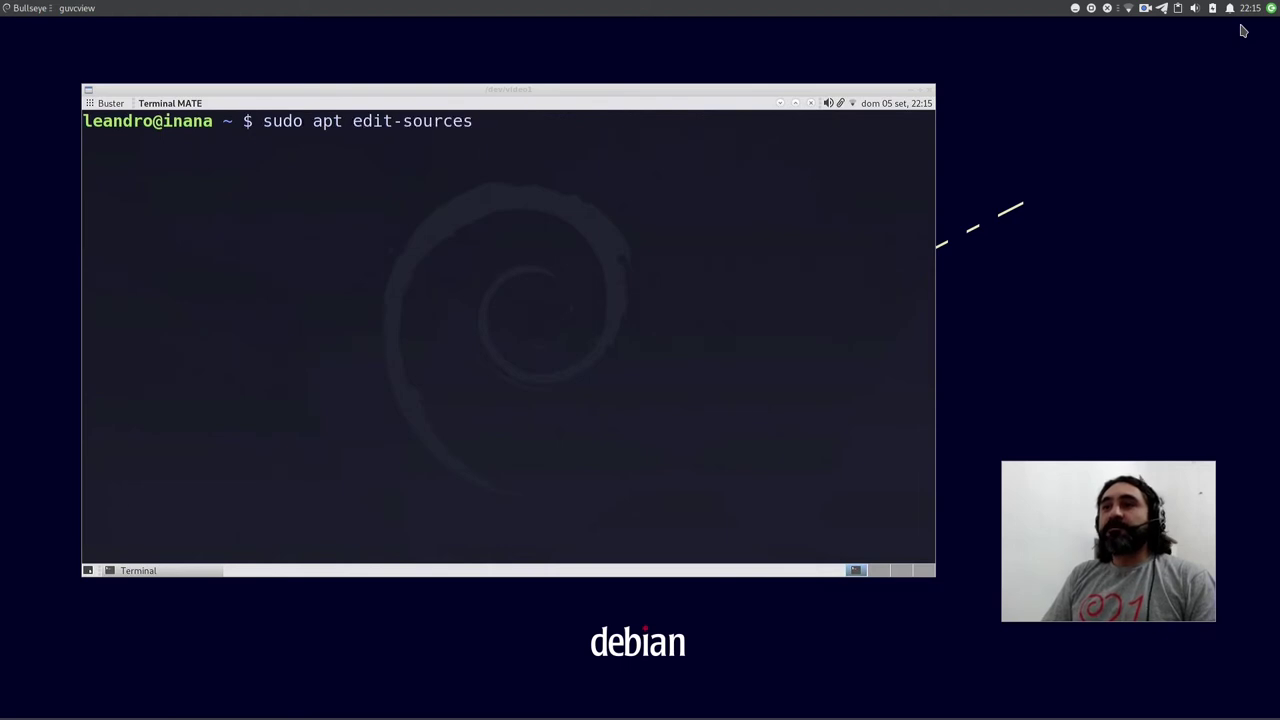
key(Return)
Change the suite of the security.debian.org entry to bullseye-security, then save /etc/apt/sources.list and exit the editor
key(Down)
key(Down)
key(W)
key(W)
key(W)
key(W)
key(B)
key(B)
key(l)
key(l)
key(l)
key(l)
key(l)
key(l)
key(l)
key(l)
key(l)
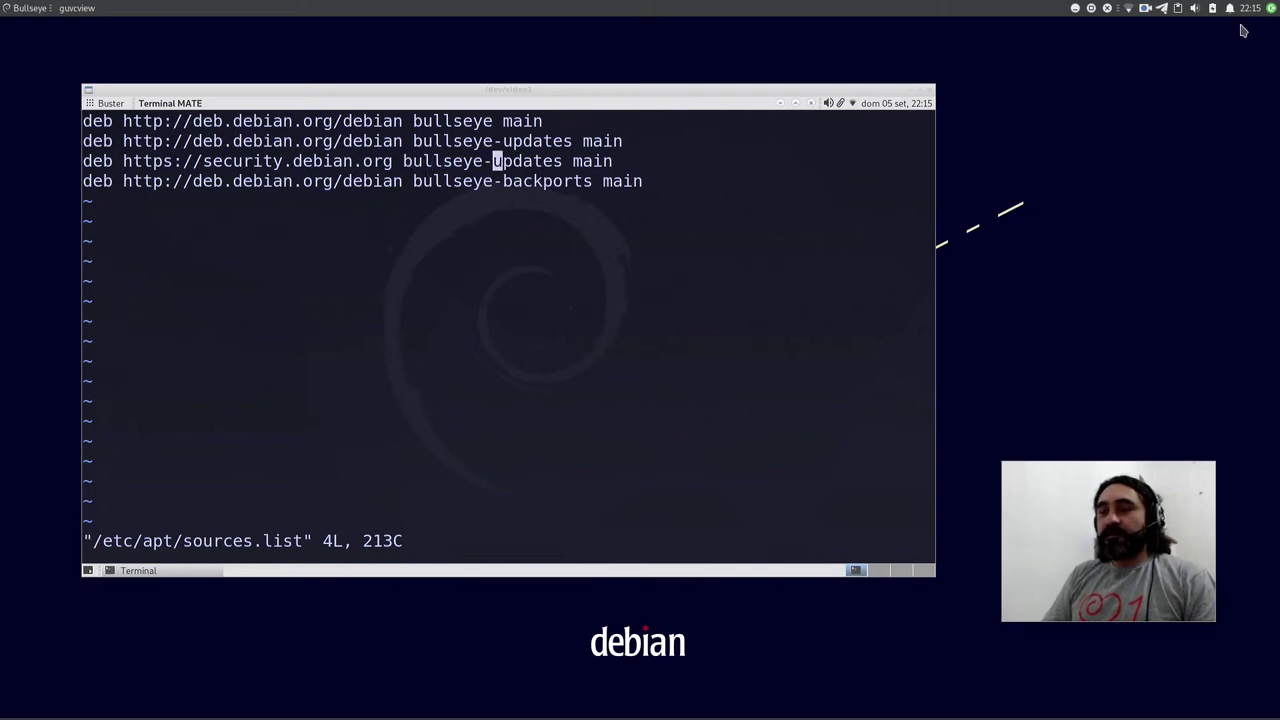
text(cwsecutir)
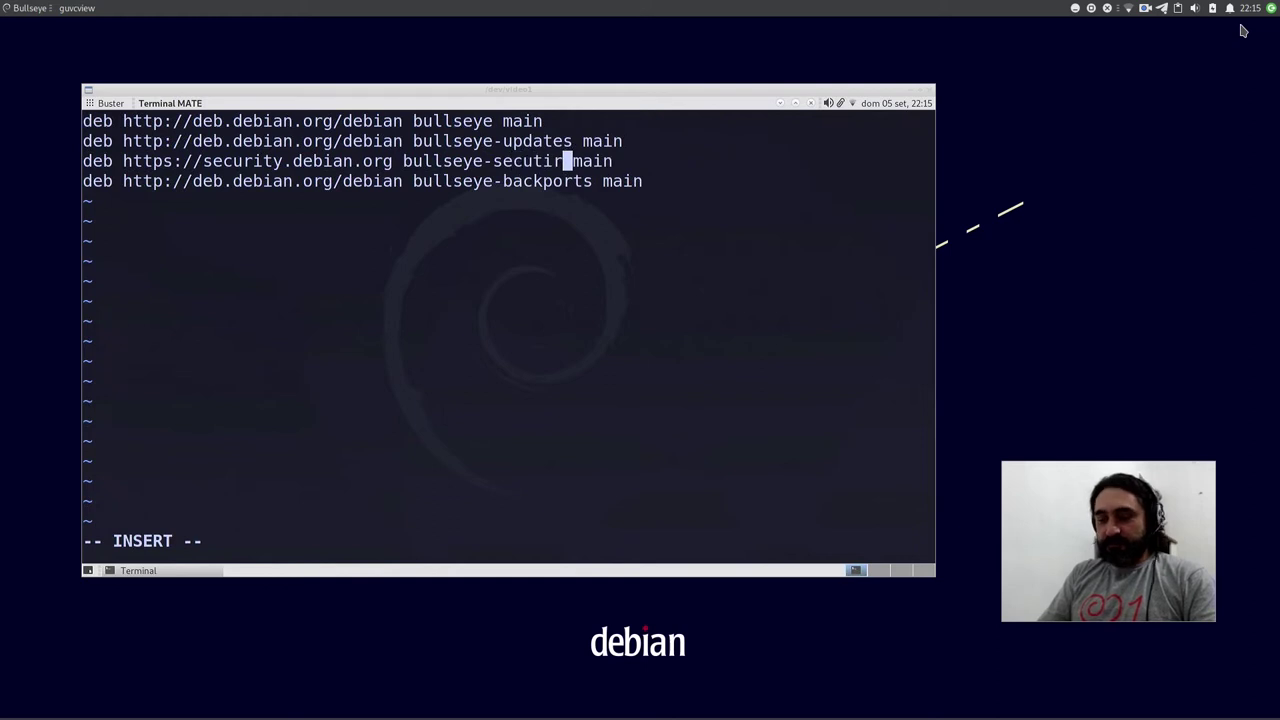
text(y)
key(Left)
key(Left)
key(Left)
key(Left)
key(Left)
key(Right)
key(Delete)
key(Delete)
key(Delete)
key(Delete)
text(rity)
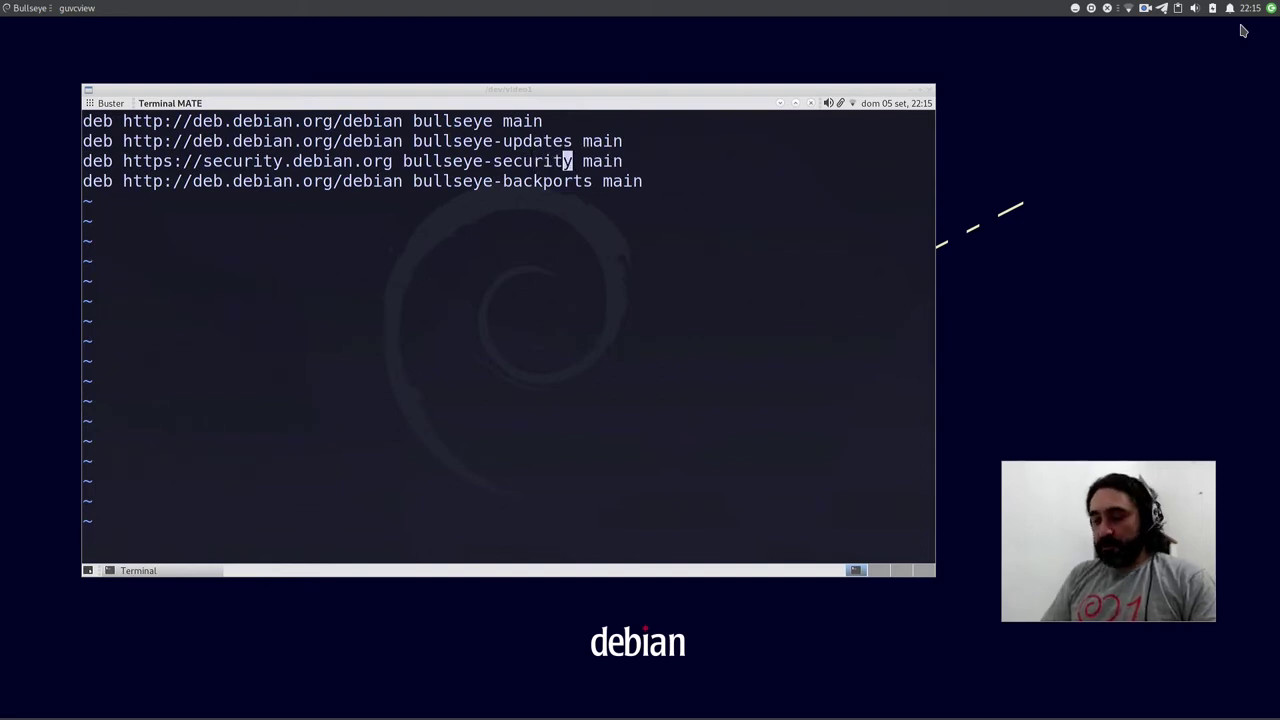
text(:wq)
key(Return)
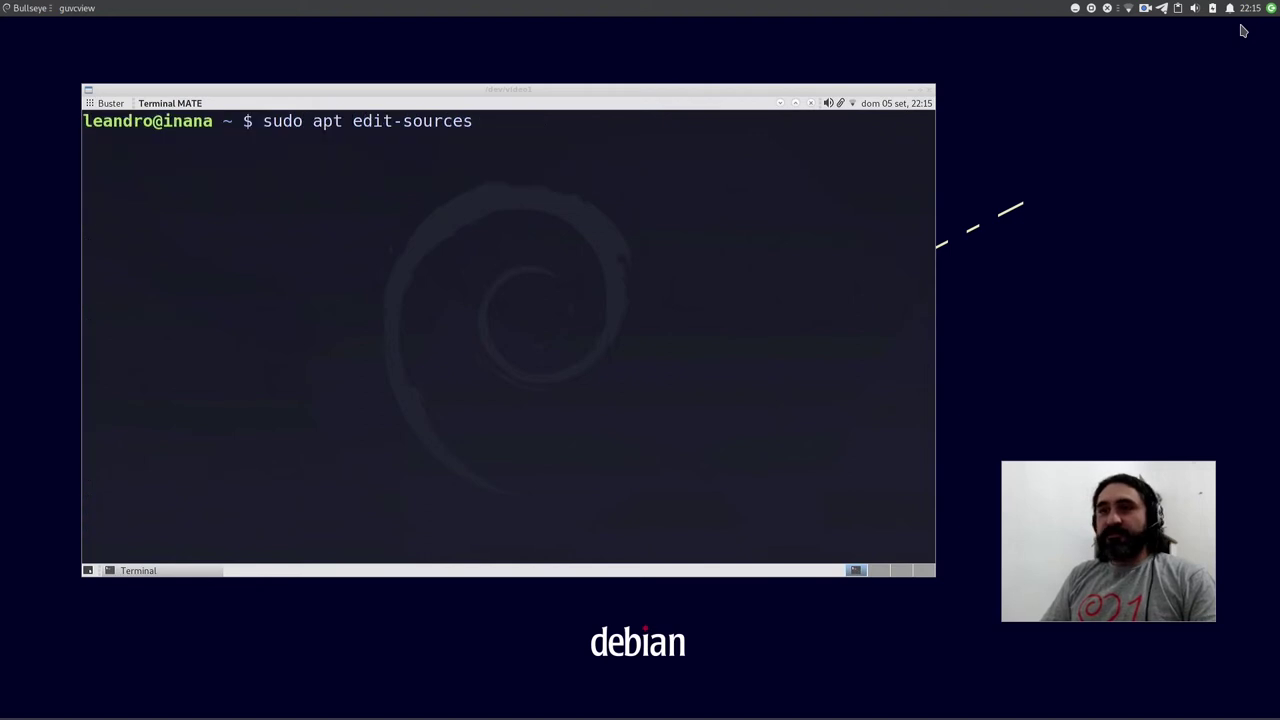
key(Up)
key(Up)
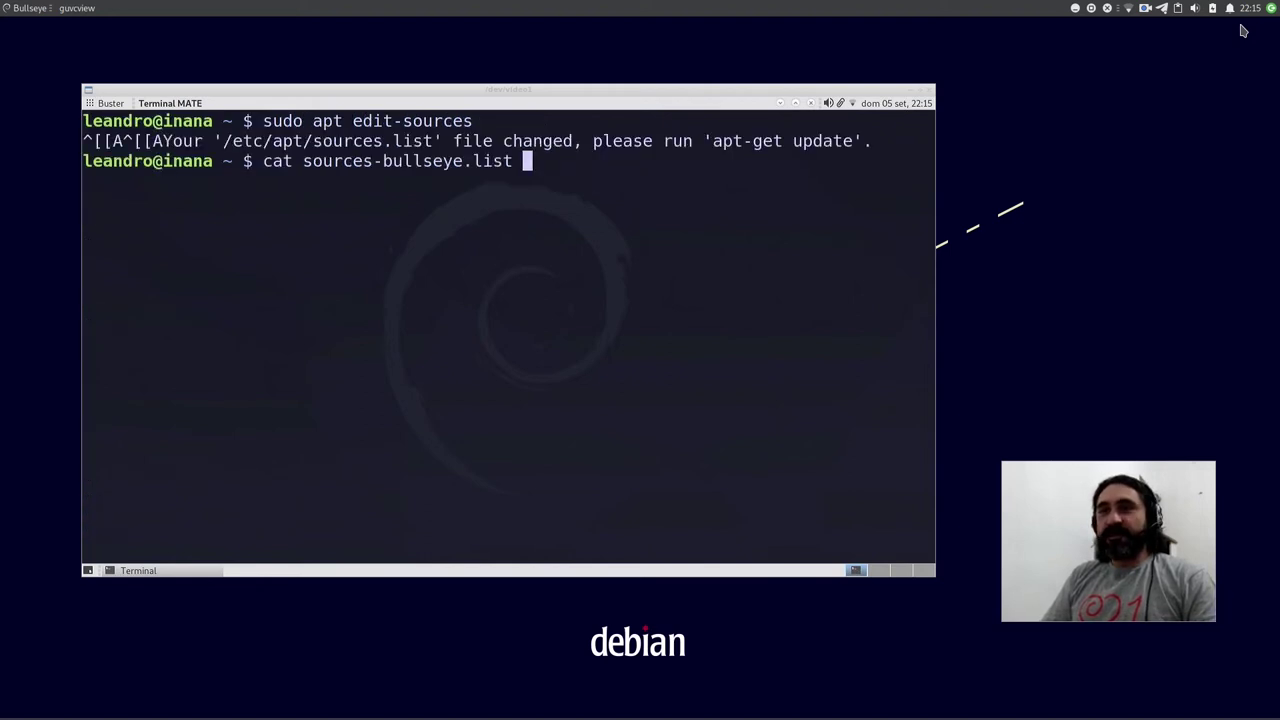
key(ctrl+l)
text(sudo apt)
key(ctrl+c)
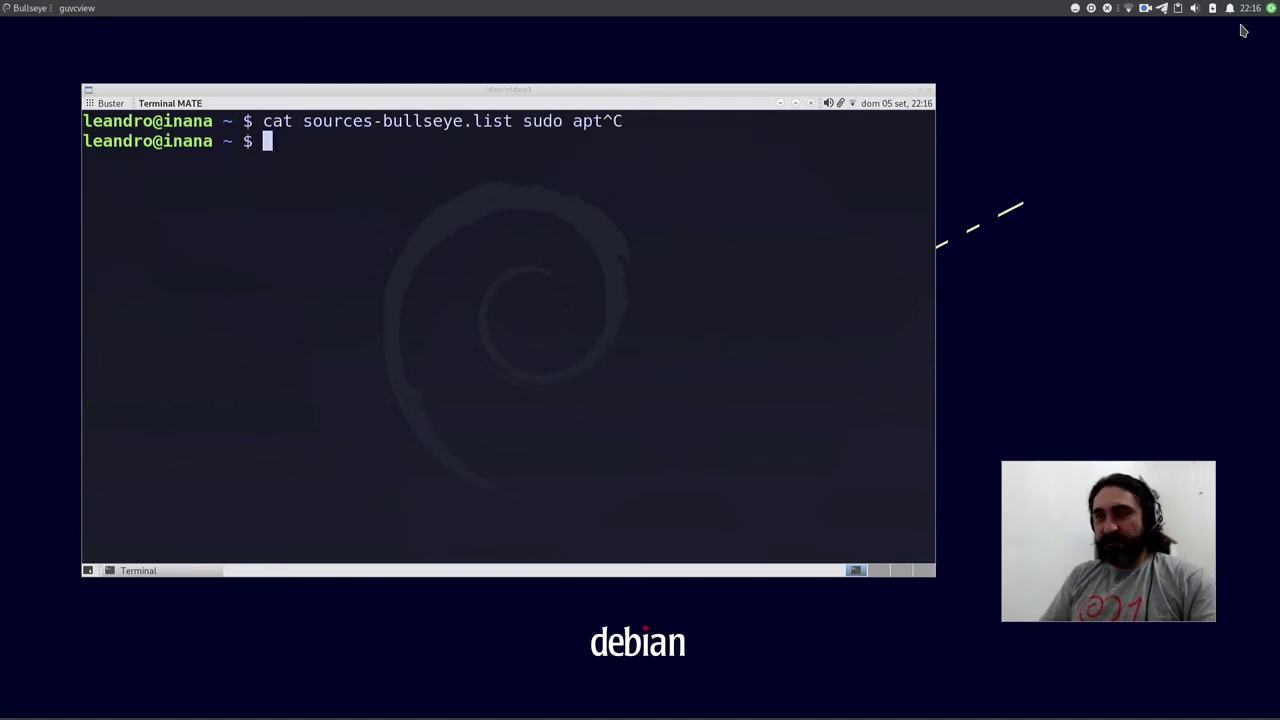
Refresh the package lists with sudo apt update, highlight the number of upgradable packages, and clear the terminal
text(sudo apt update)
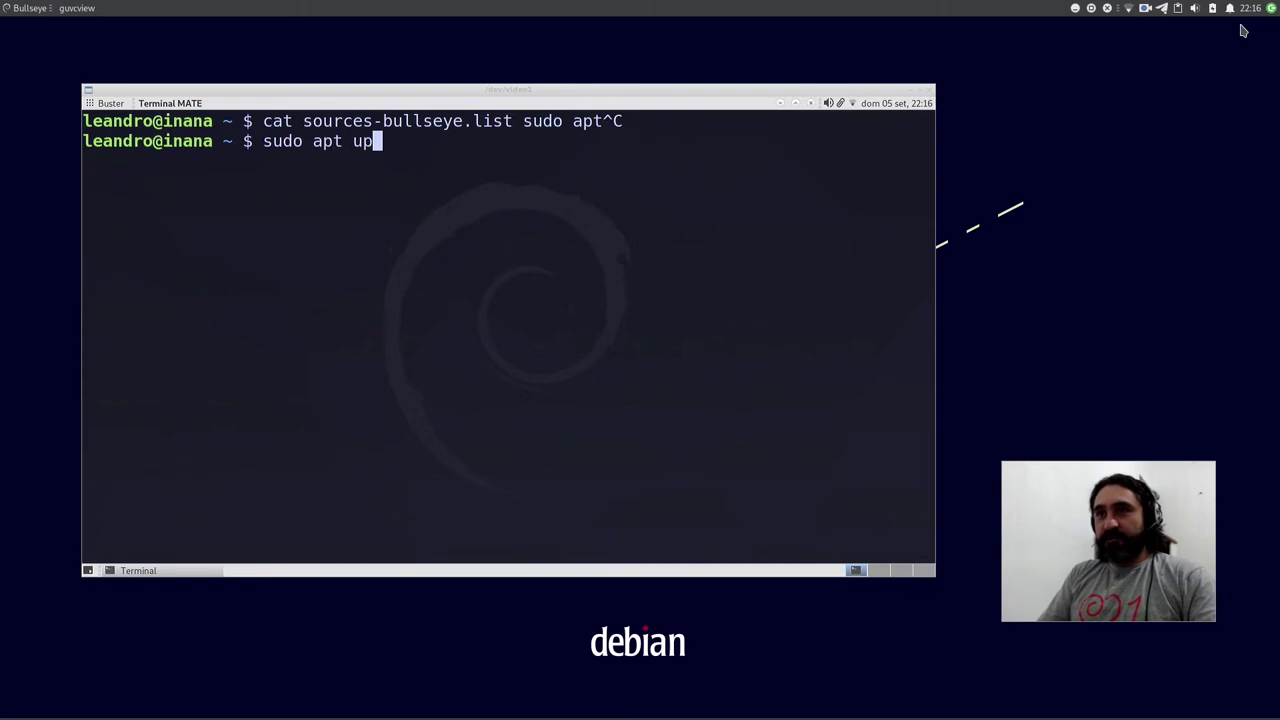
key(Return)
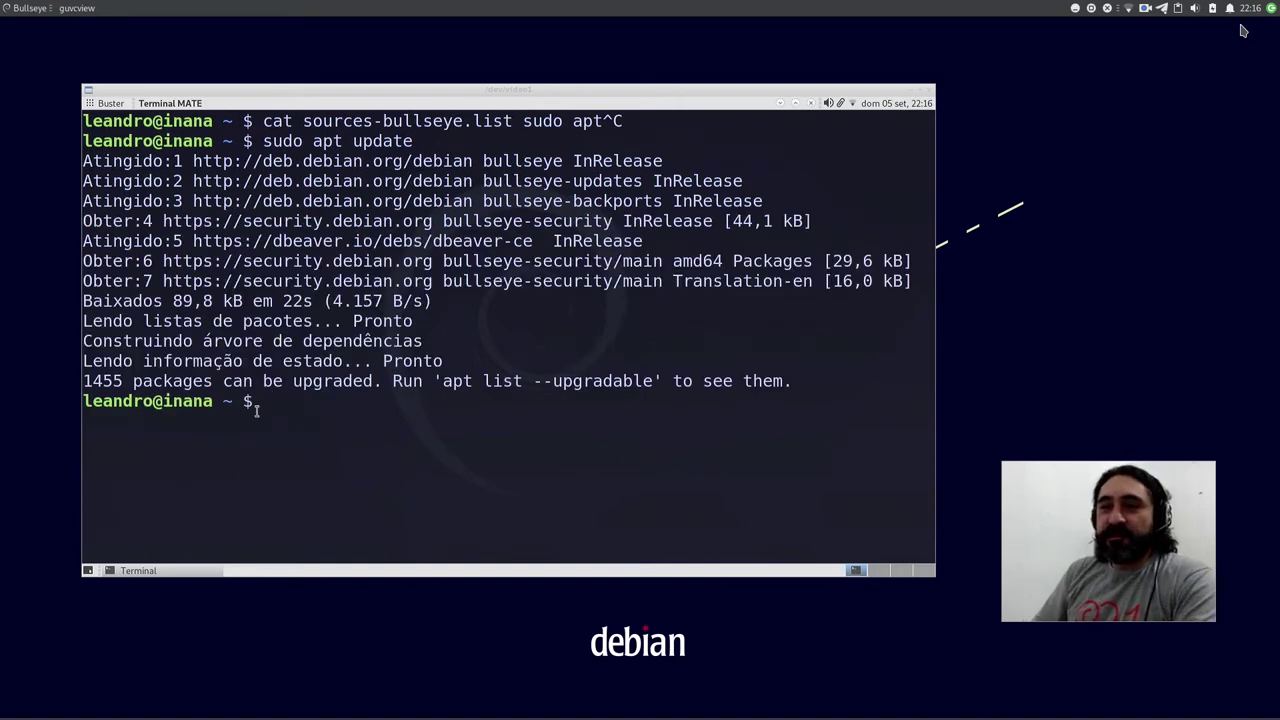
double_click(104, 383)
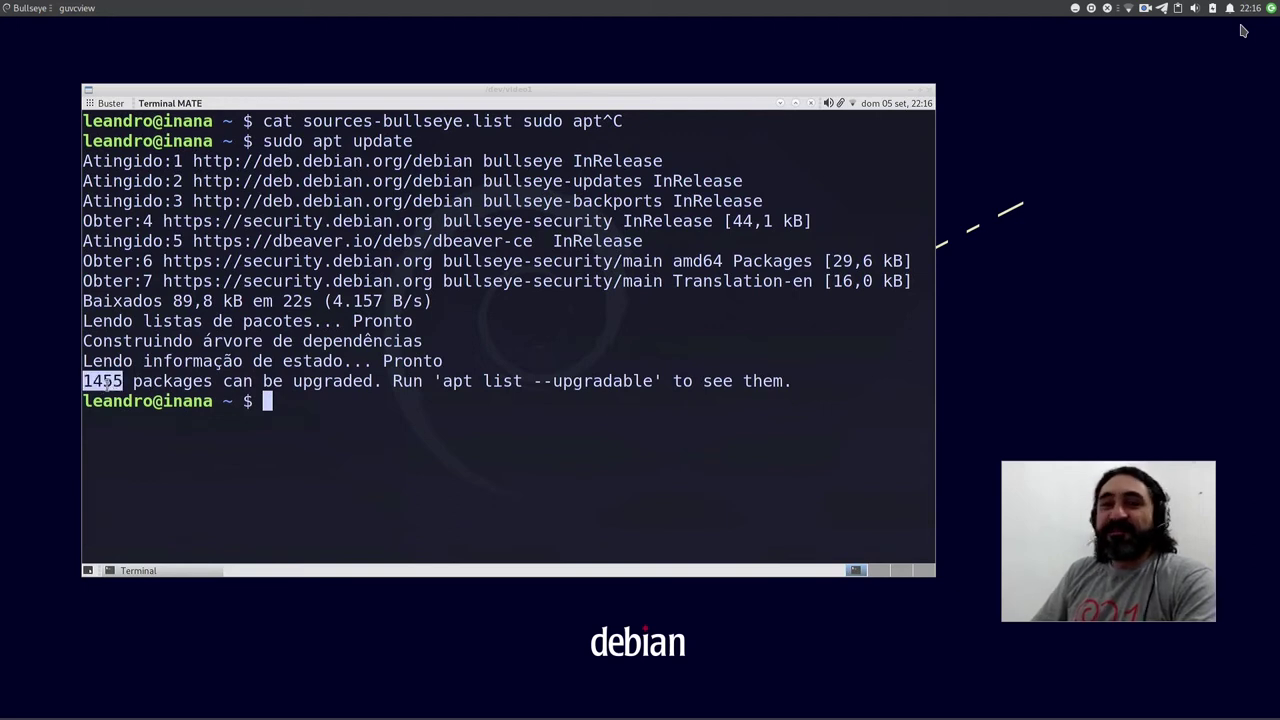
click(340, 419)
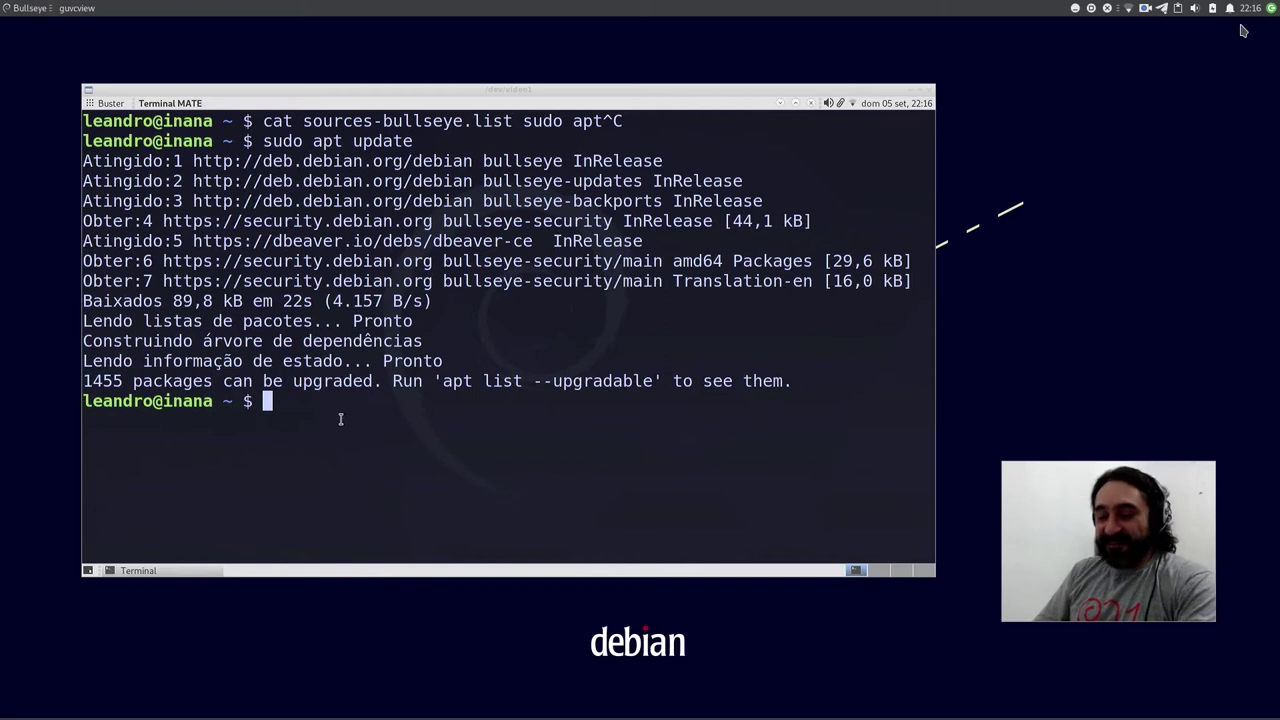
key(ctrl+l)
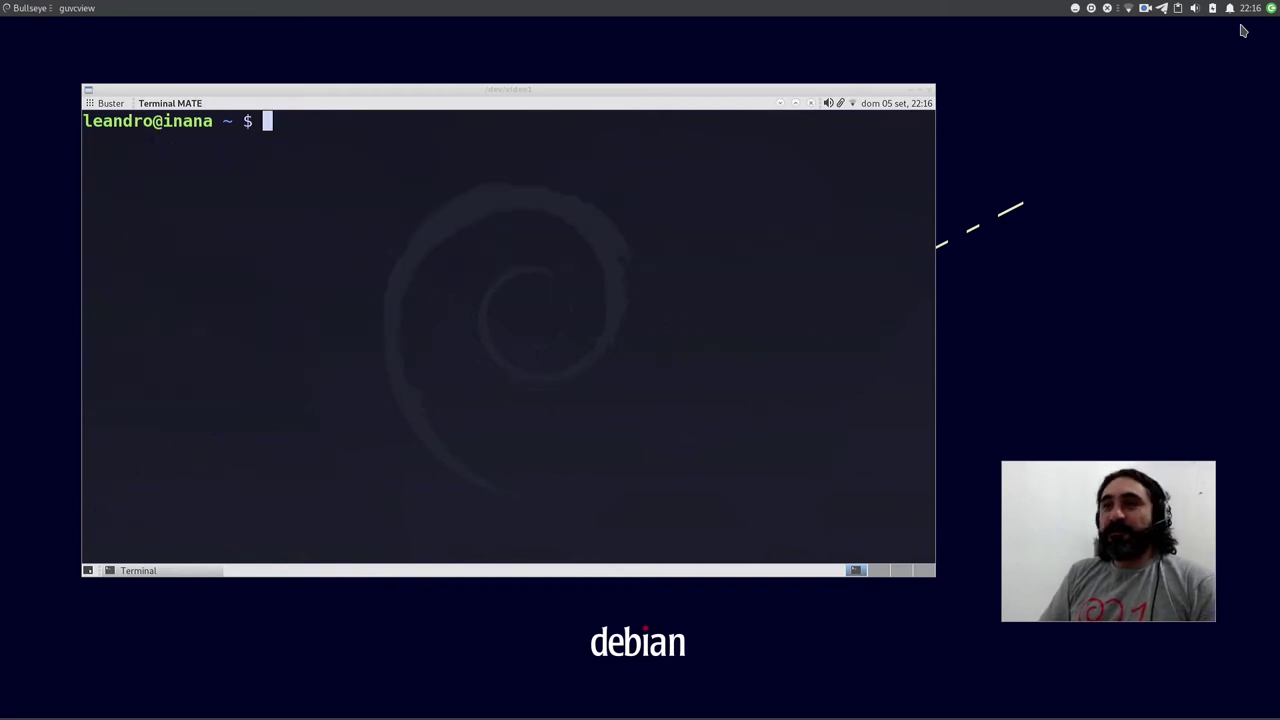
text(s)
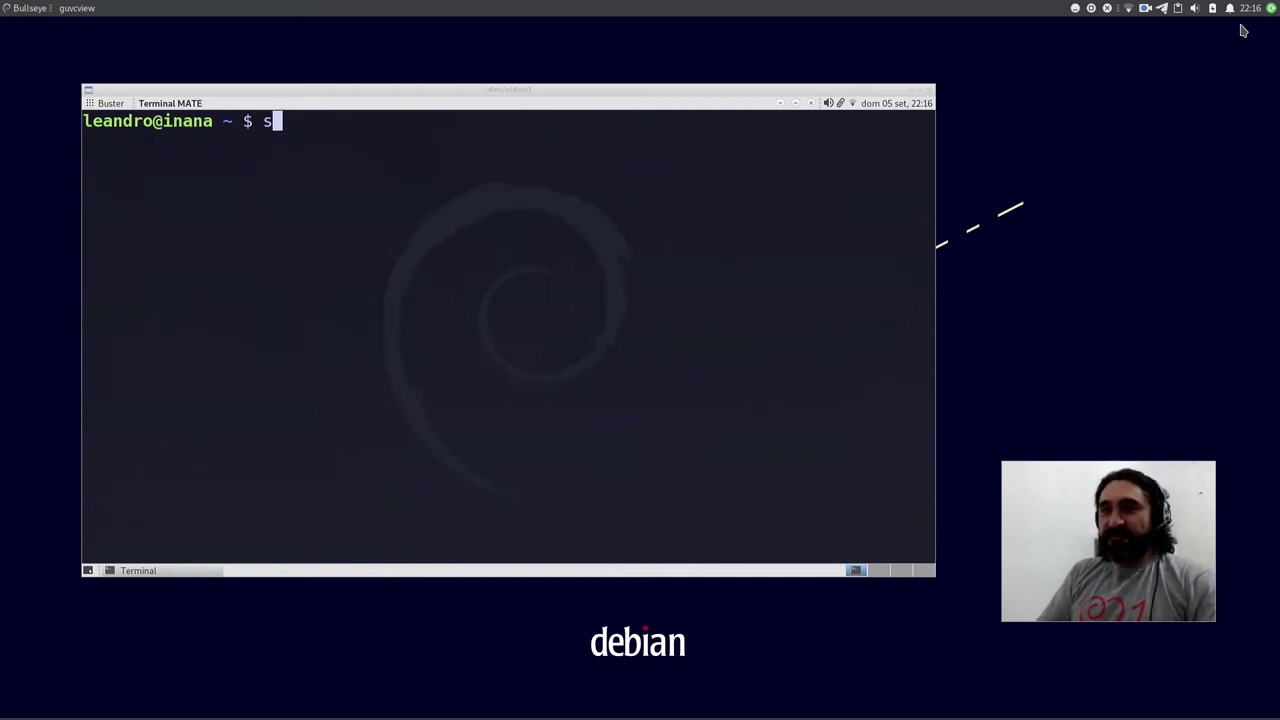
text(udo apt)
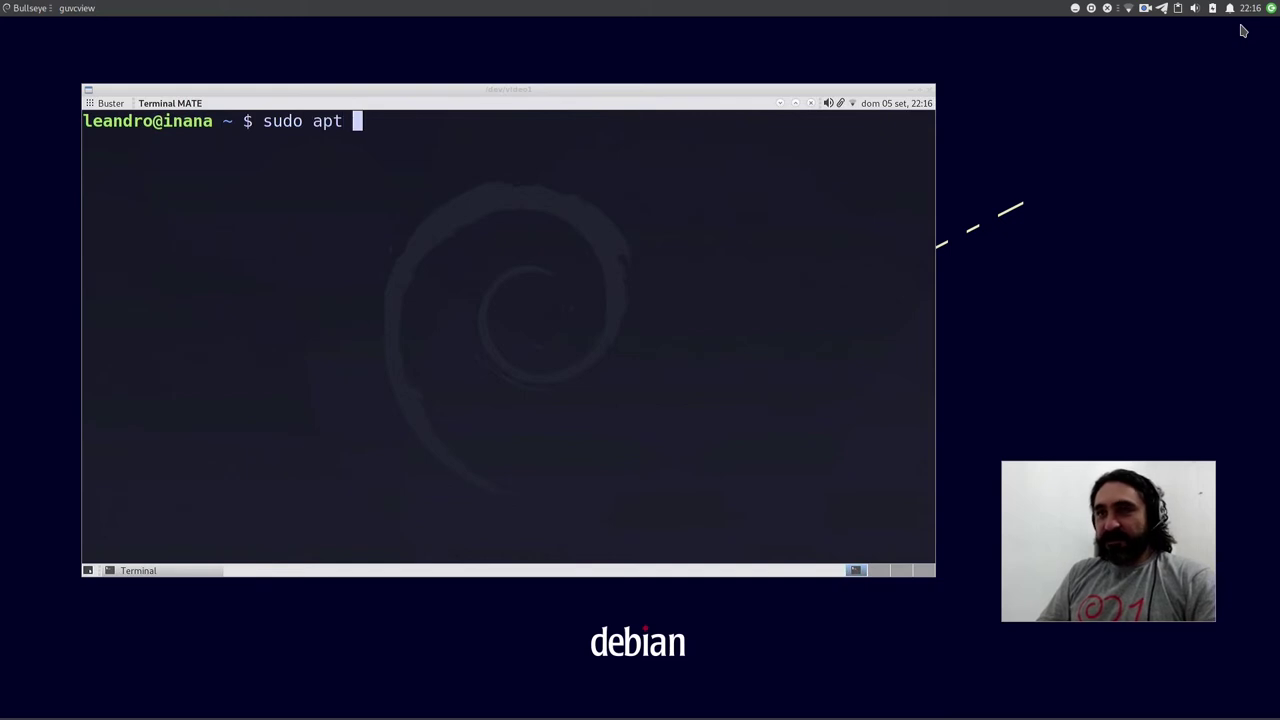
key(BackSpace)
key(BackSpace)
key(BackSpace)
key(BackSpace)
key(BackSpace)
key(BackSpace)
key(BackSpace)
key(BackSpace)
key(BackSpace)
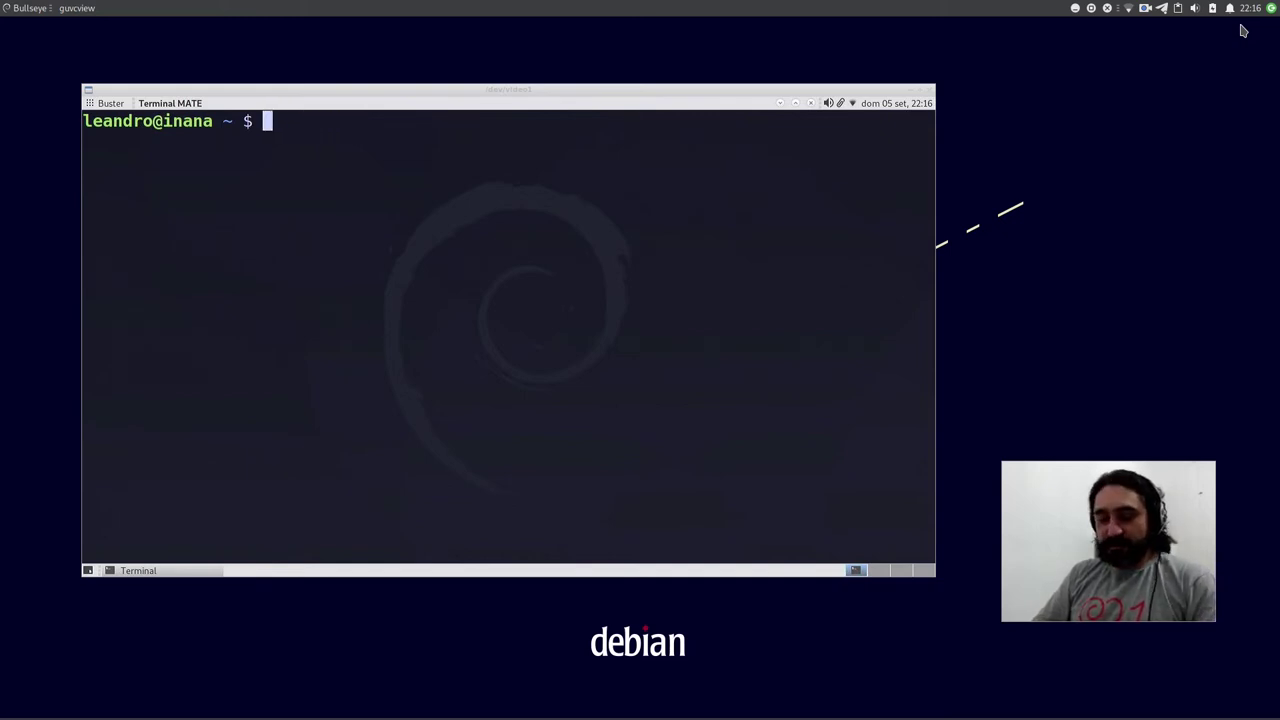
Simulate the complete system upgrade without applying changes by running apt --dry-run full-upgrade
text(apt )
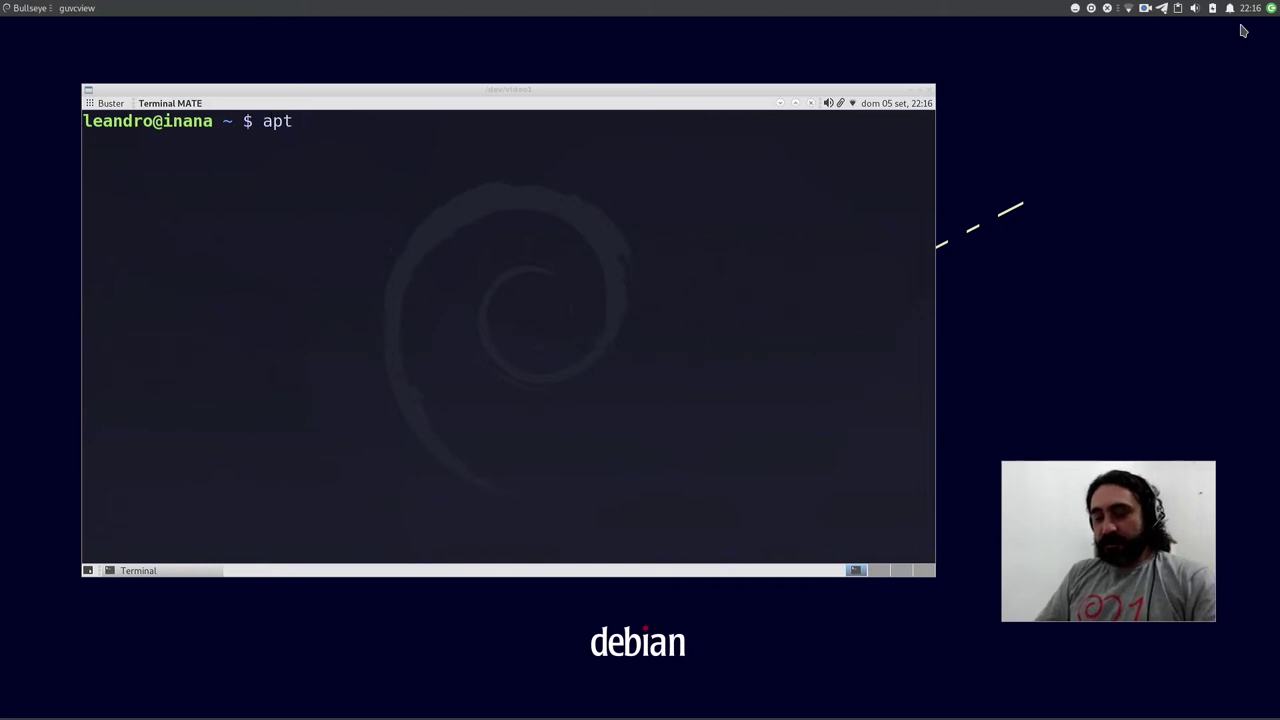
text(--dry-run )
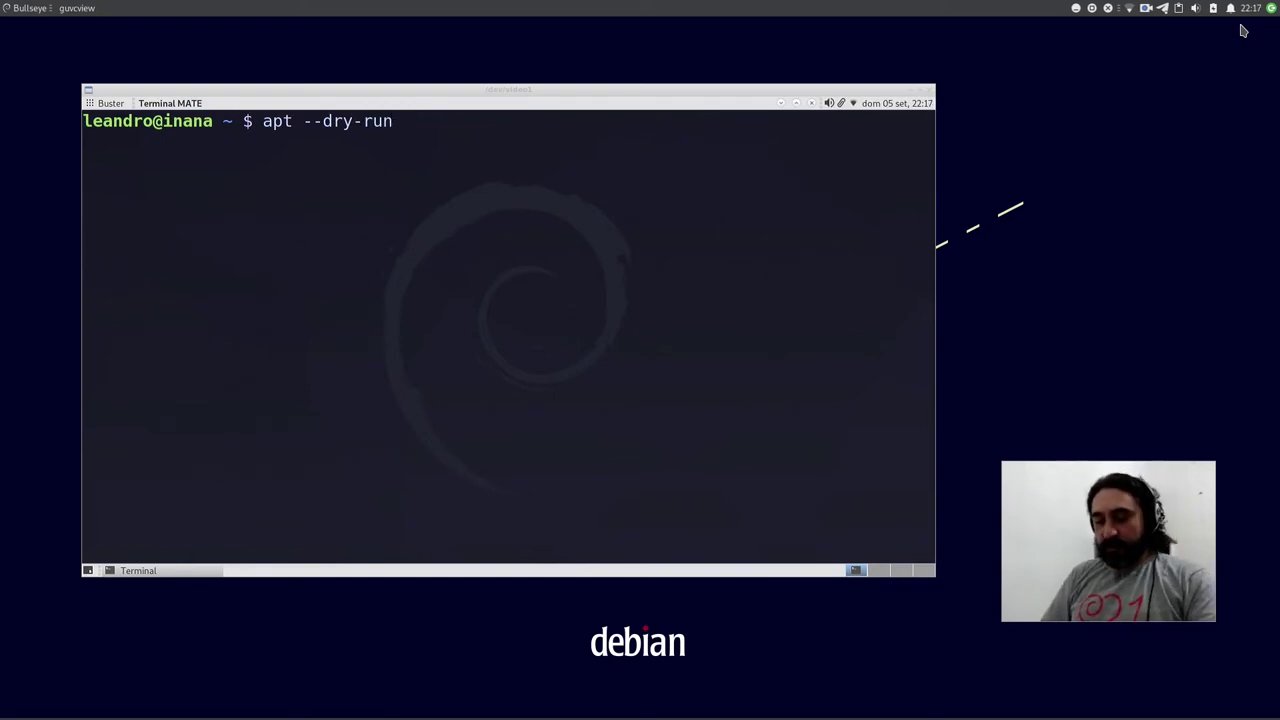
text(full-upgrade)
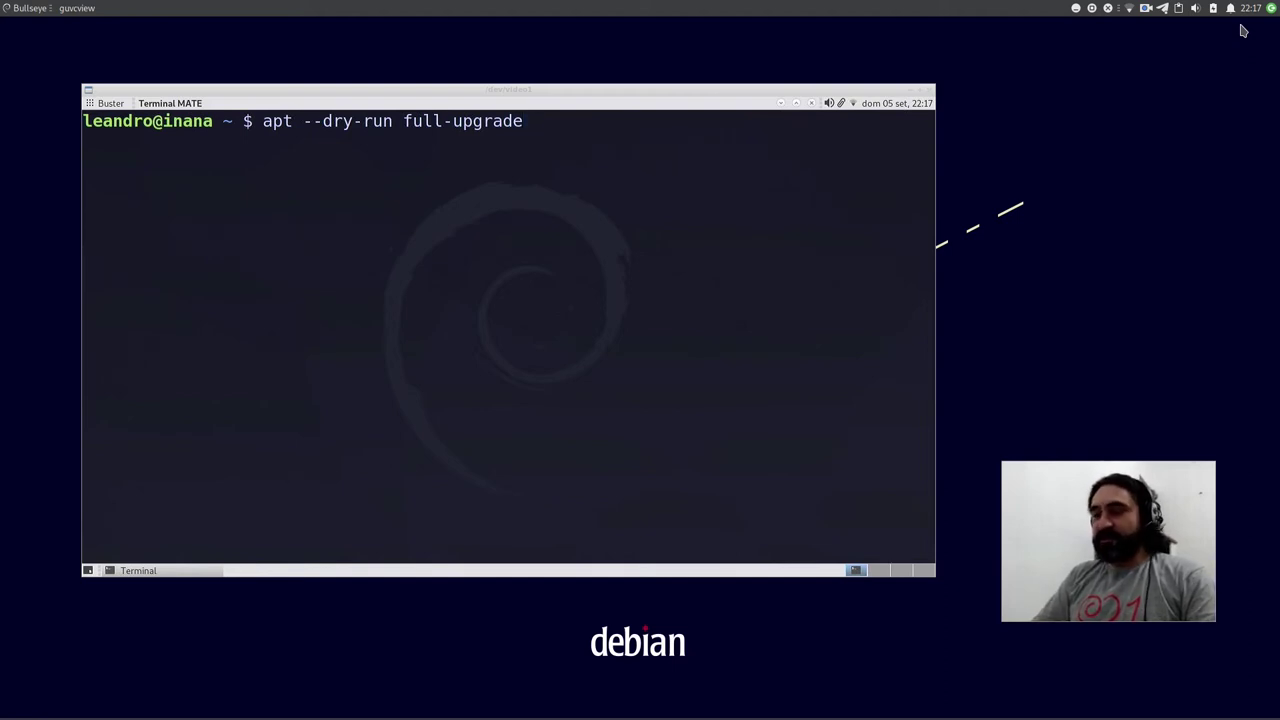
key(Return)
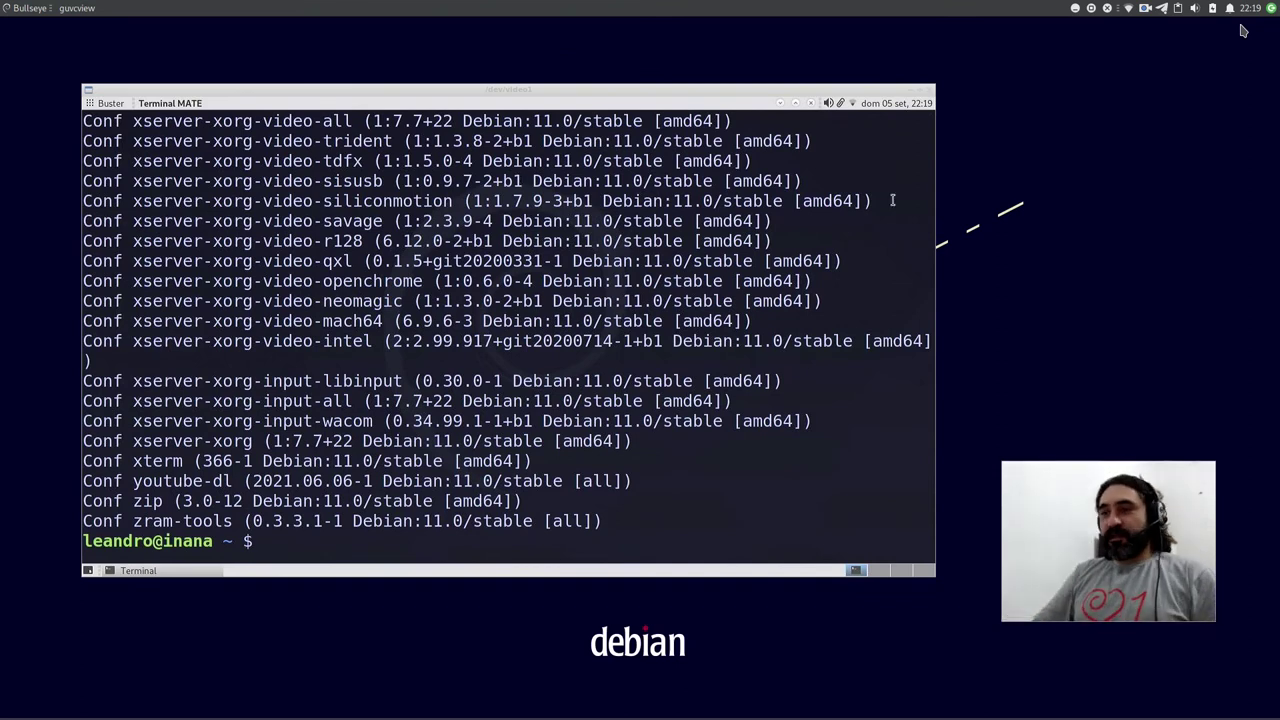
Examine the simulated upgrade's output, checking the Conf lines and the package versions and releases they list
scroll(565, 357, up, 7)
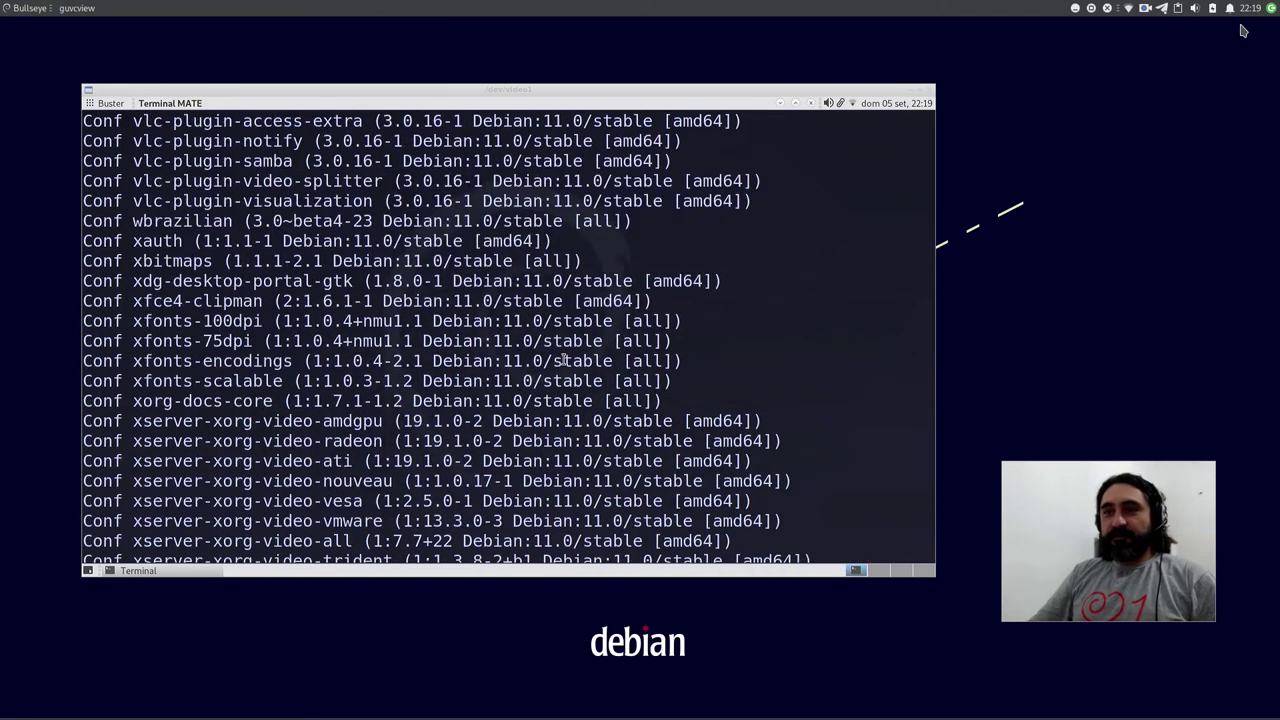
scroll(565, 357, up, 7)
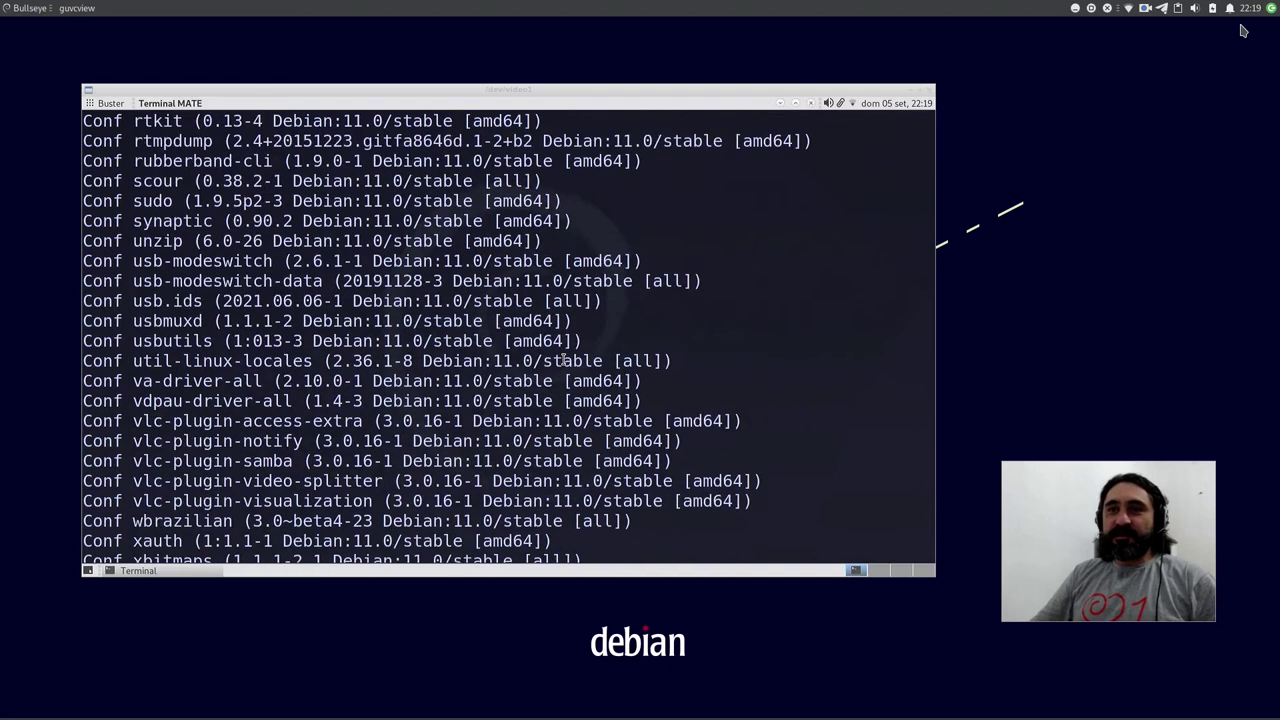
scroll(563, 360, up, 7)
scroll(563, 360, down, 7)
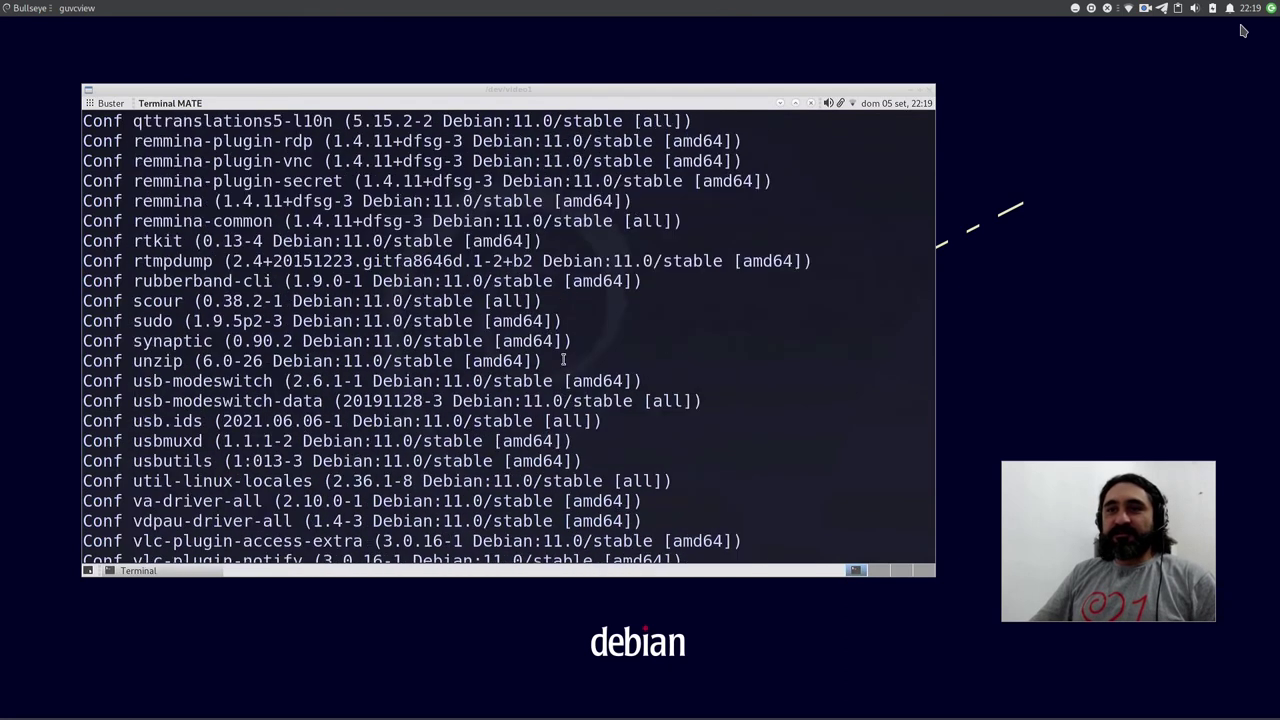
scroll(369, 200, up, 1)
double_click(101, 221)
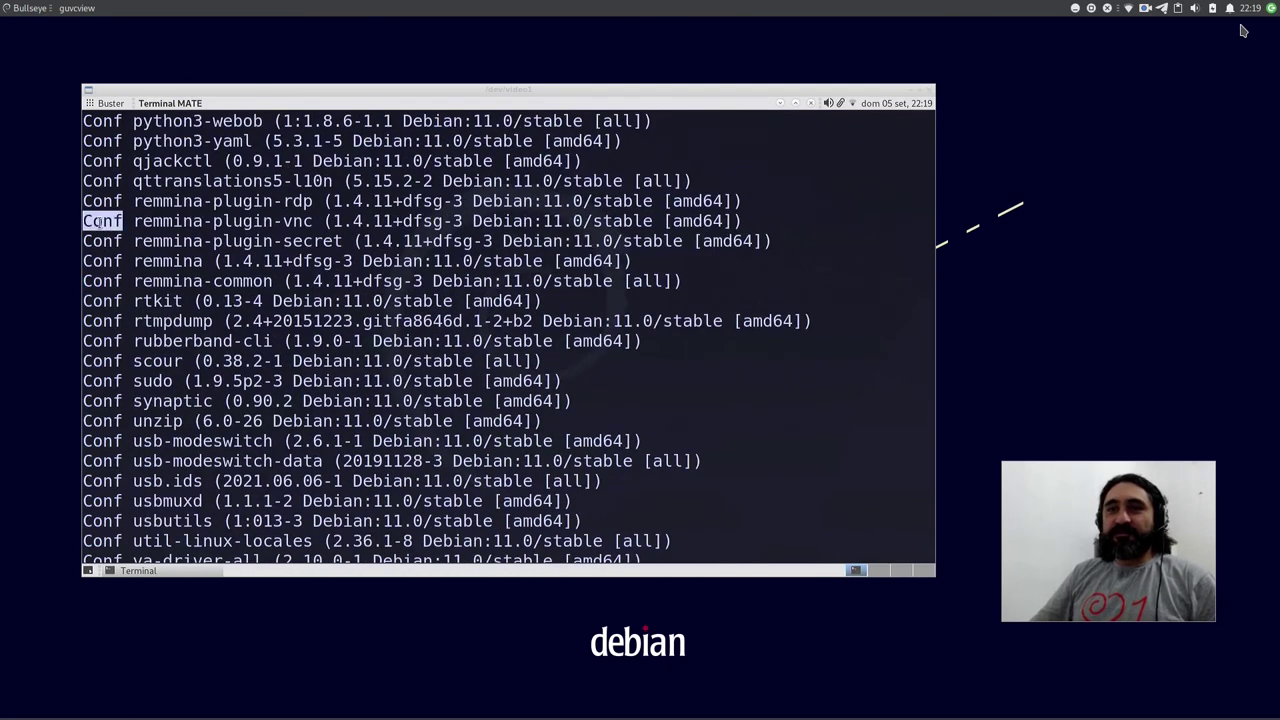
click(216, 221)
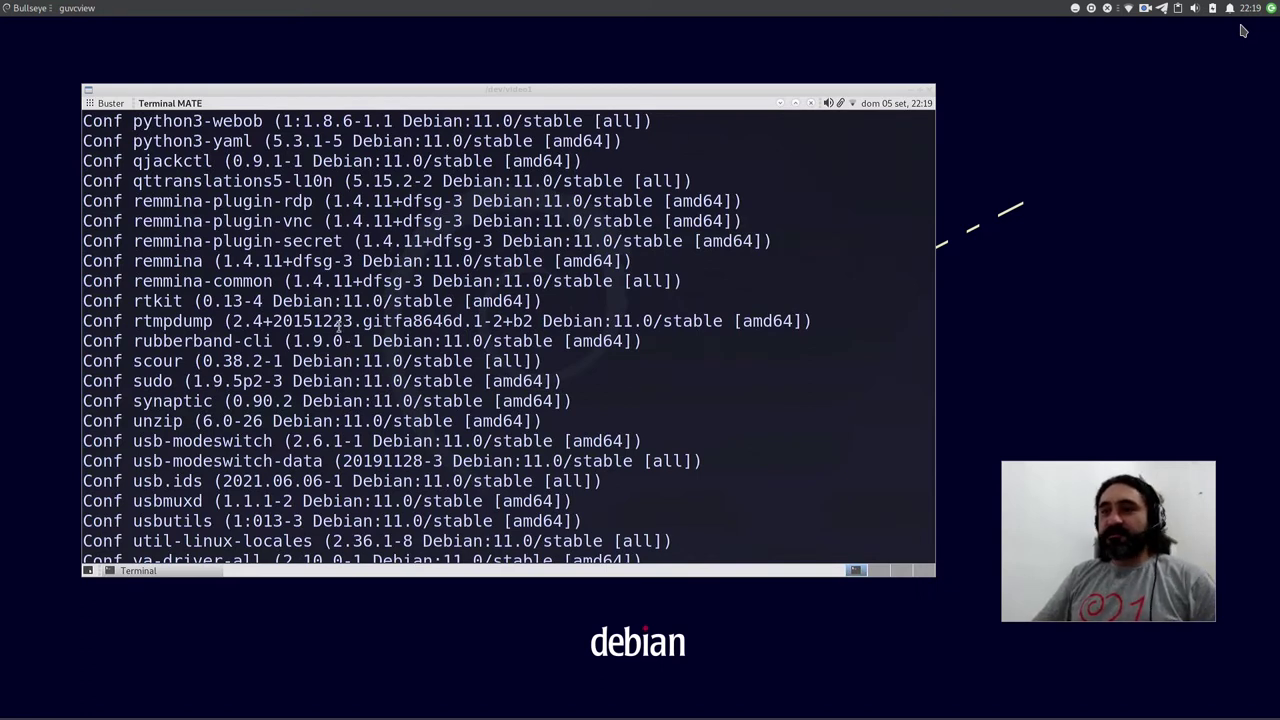
scroll(339, 328, up, 4)
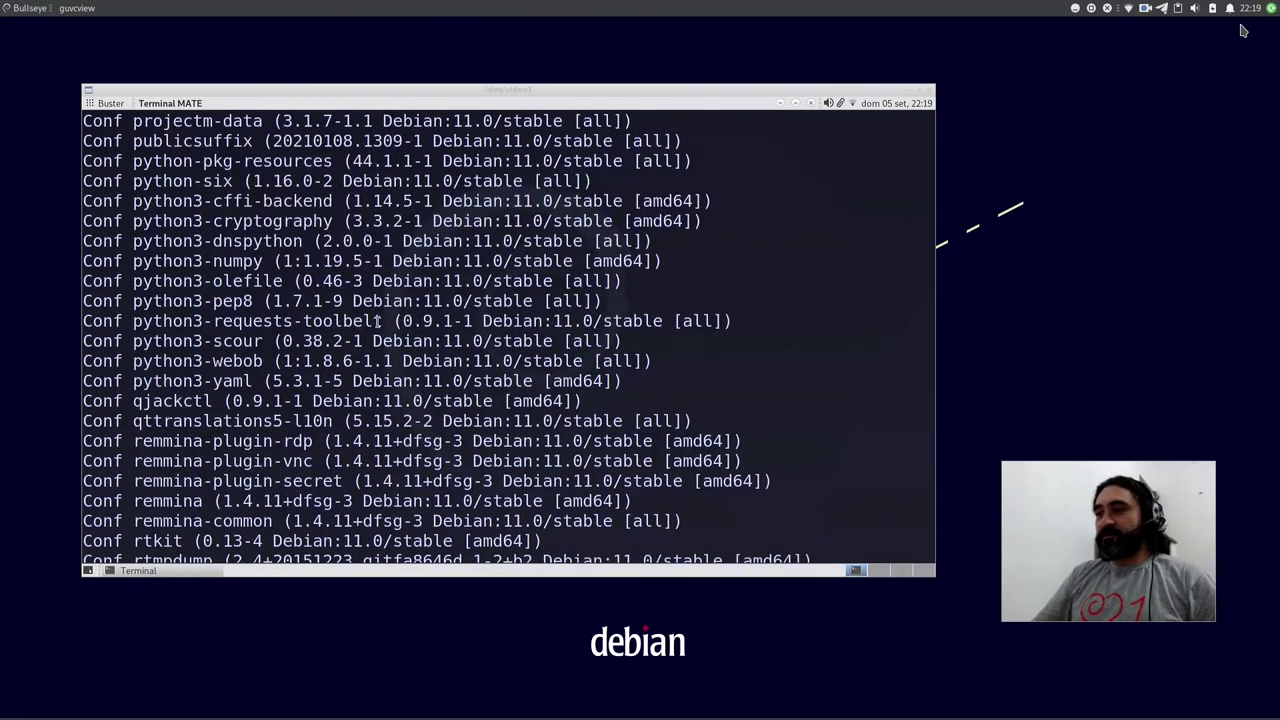
scroll(457, 300, up, 20)
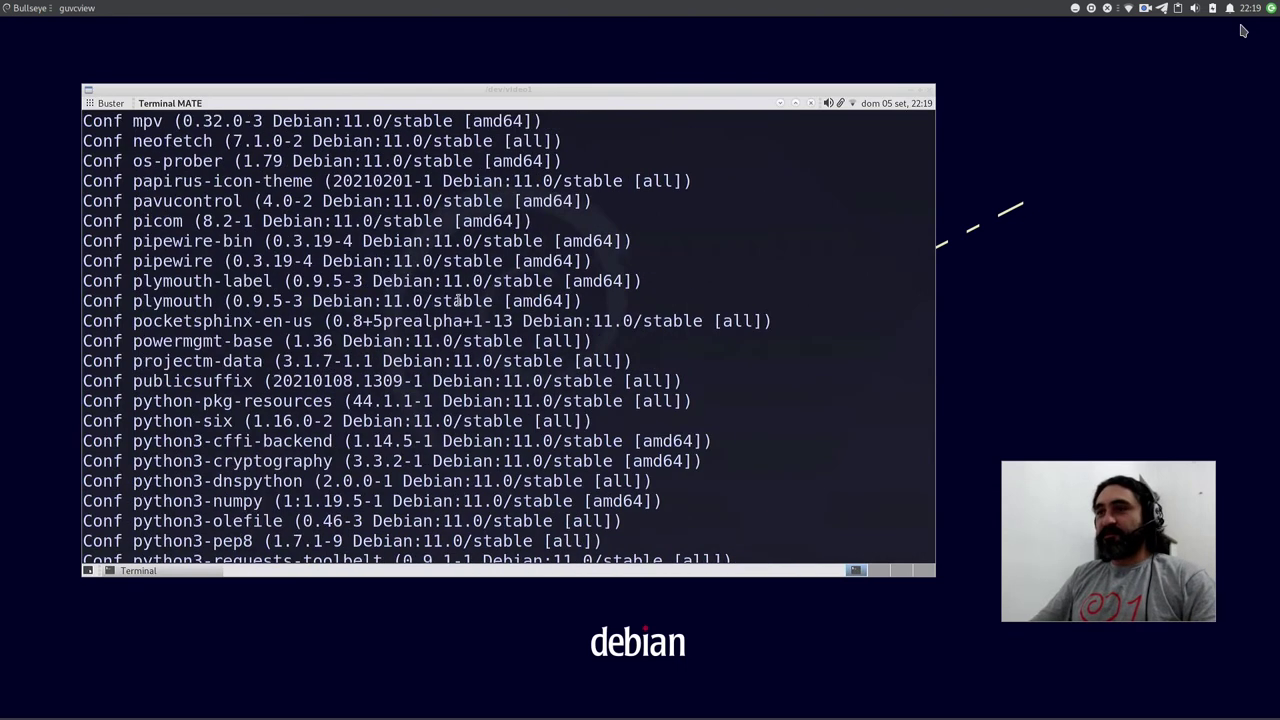
scroll(456, 300, up, 20)
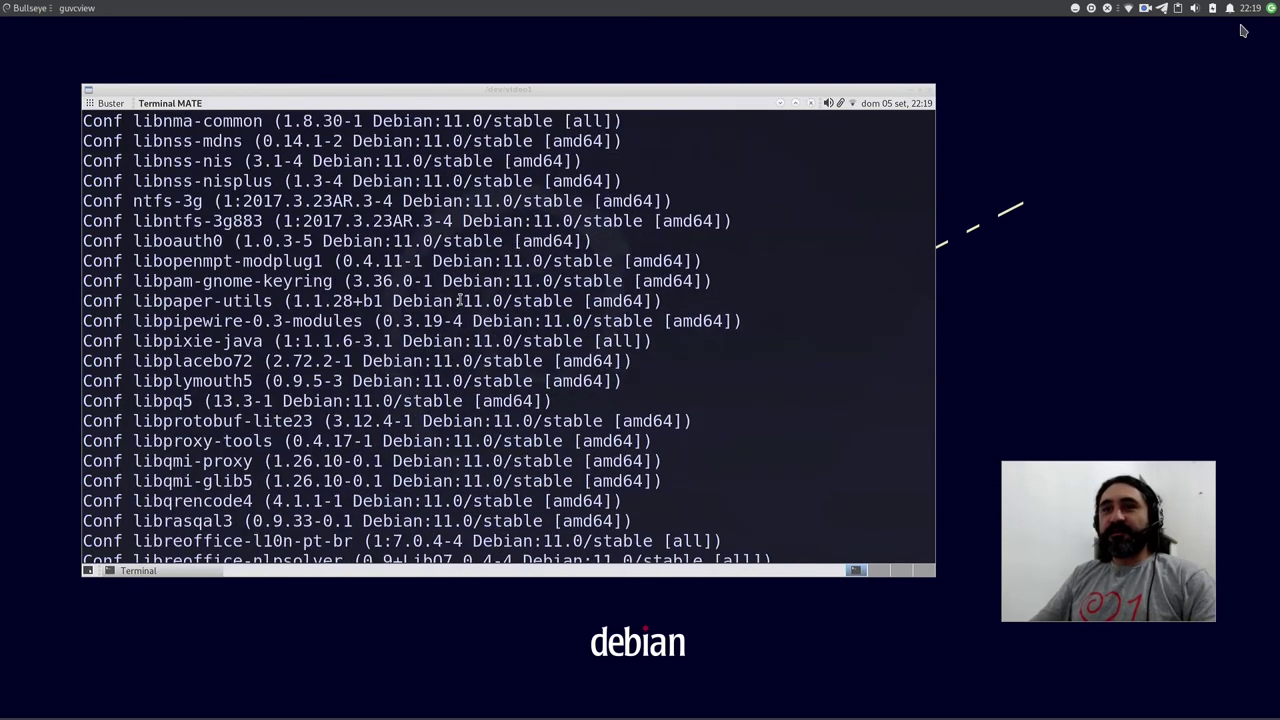
scroll(466, 298, up, 20)
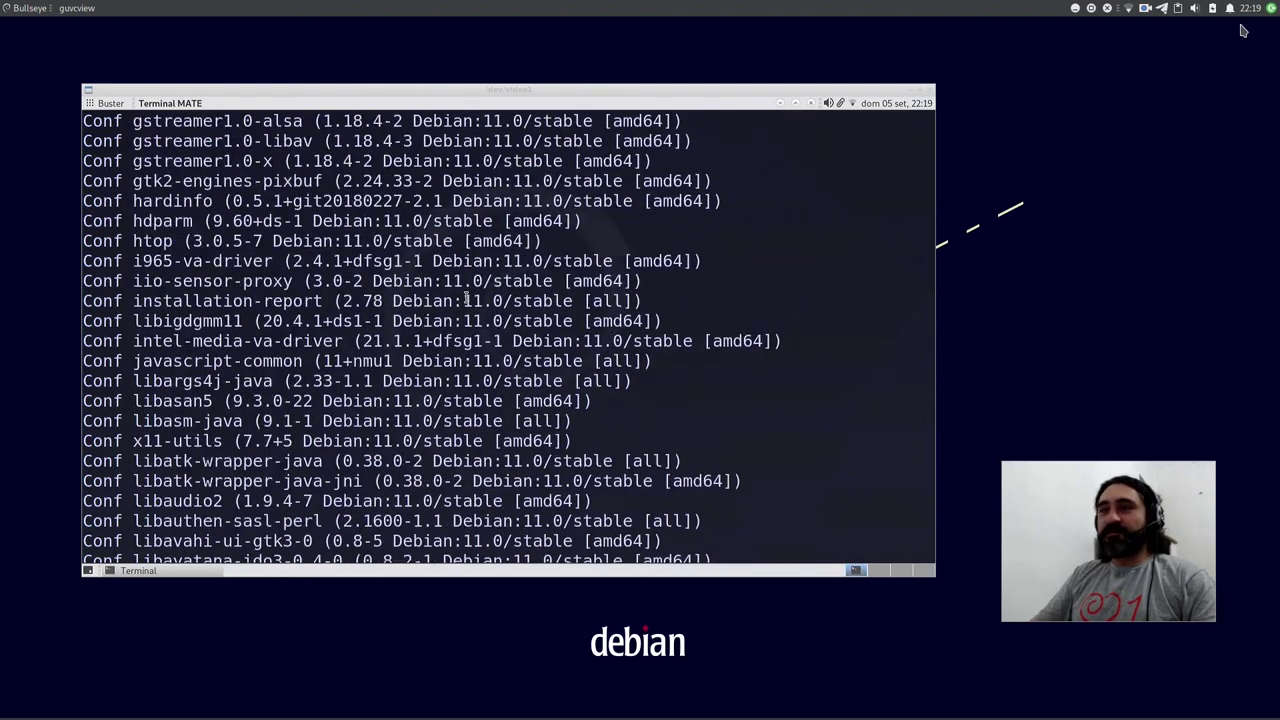
scroll(480, 294, up, 15)
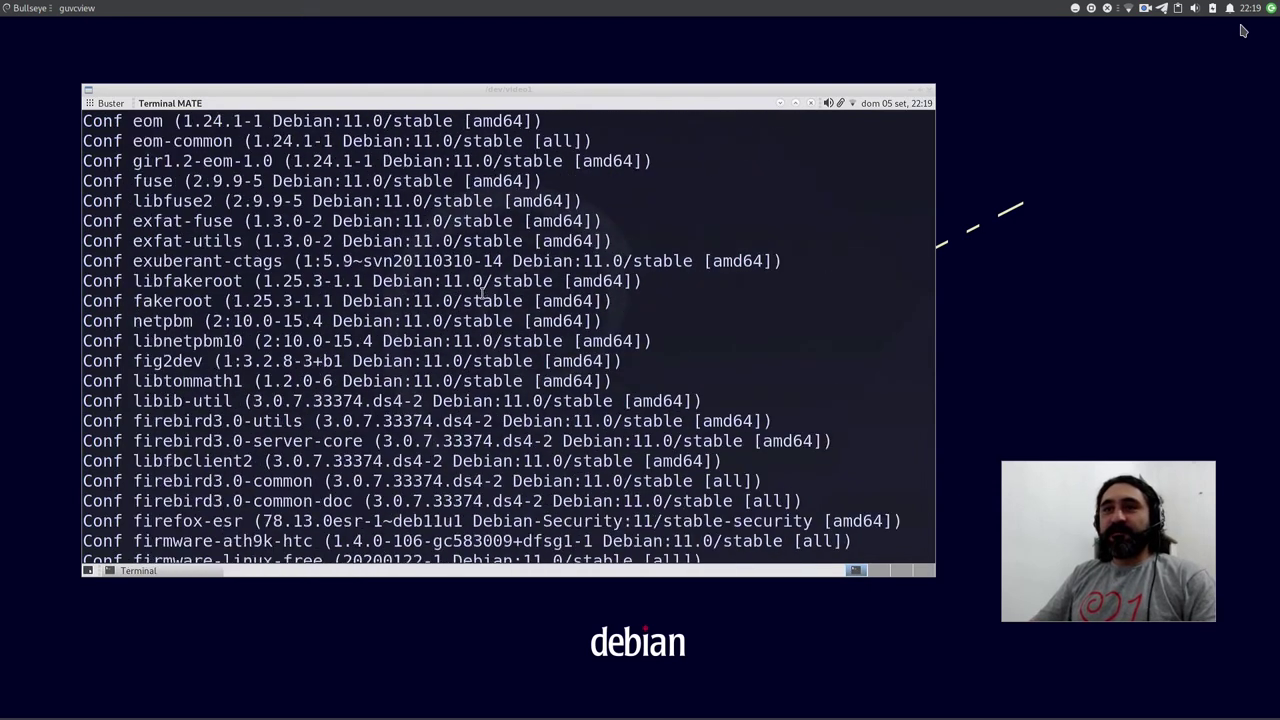
scroll(483, 293, down, 10)
scroll(483, 293, up, 10)
scroll(485, 292, down, 11)
scroll(485, 293, down, 20)
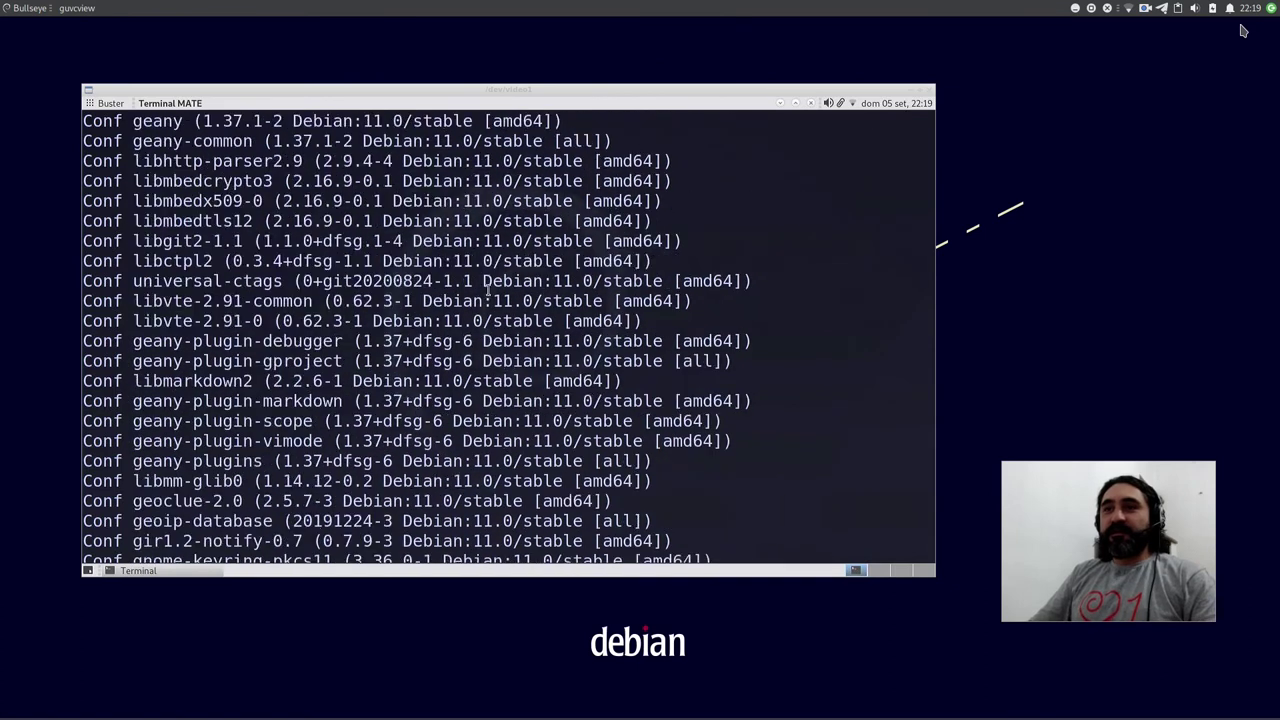
scroll(485, 290, down, 20)
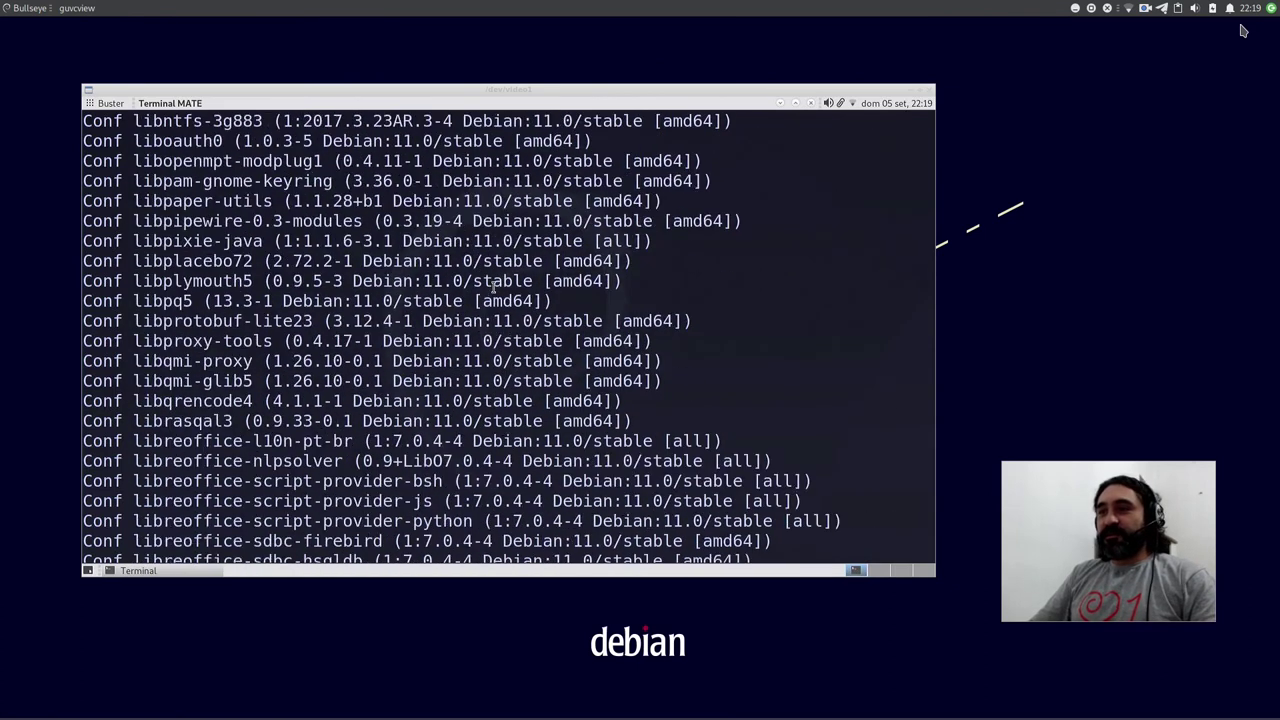
scroll(494, 300, down, 15)
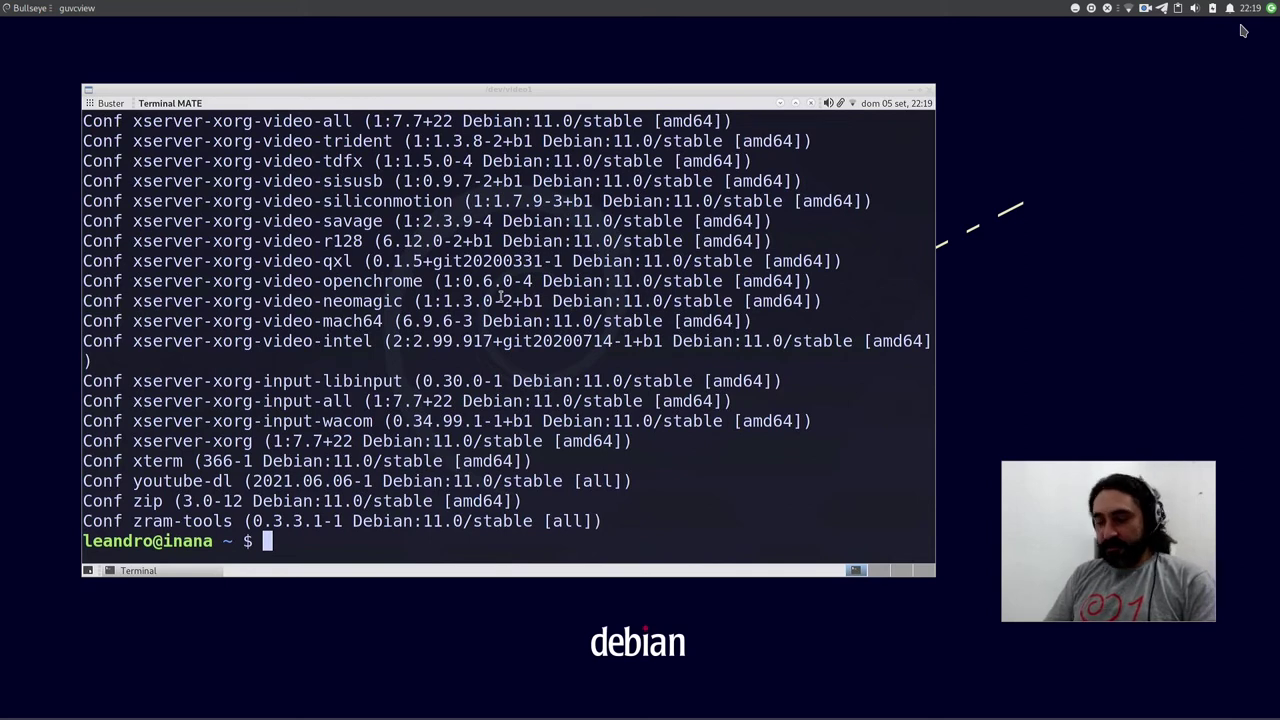
Clear the terminal and list the saved source files in the home directory with ls sources-bu*
key(ctrl+l)
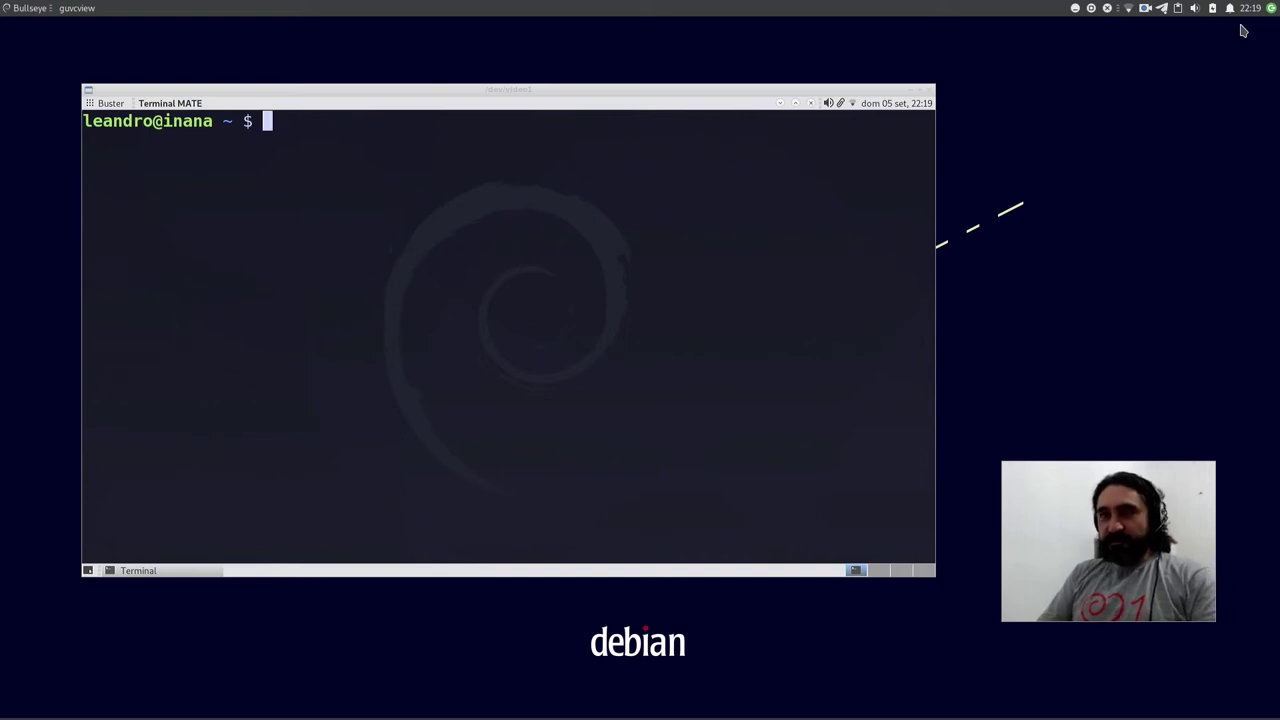
text(l)
key(BackSpace)
text(ls sources-bu)
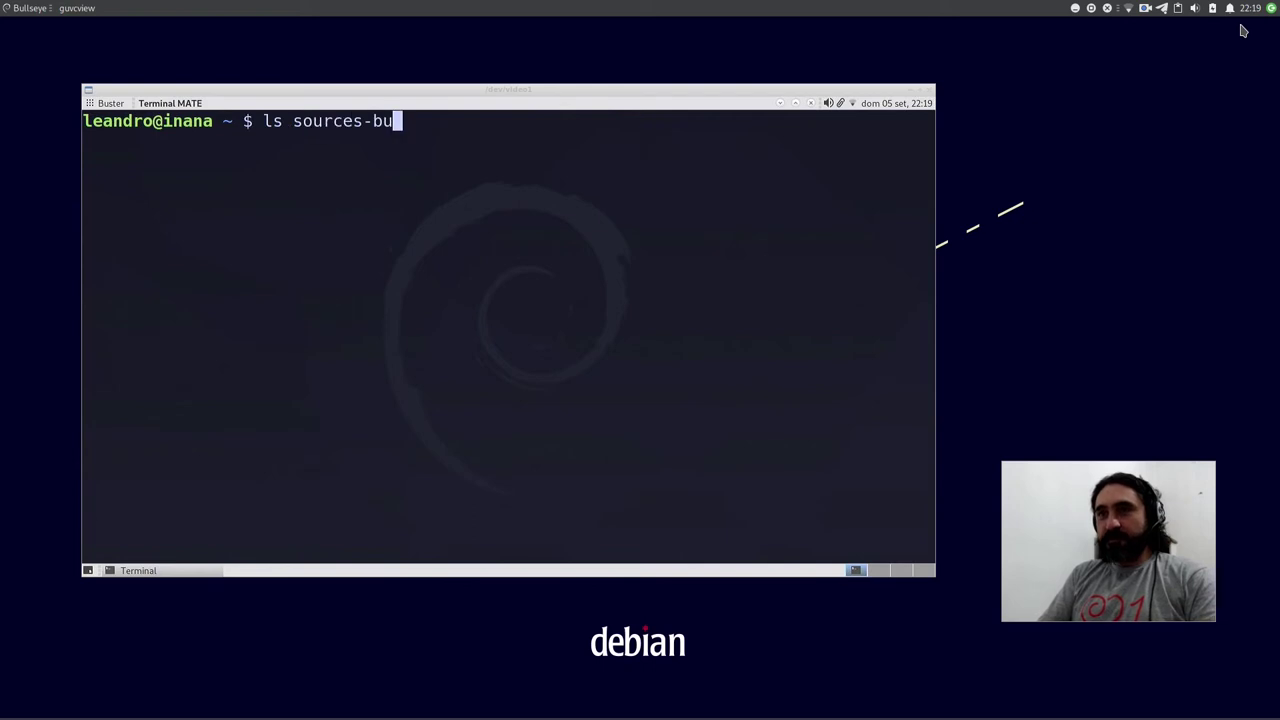
text(*)
key(Return)
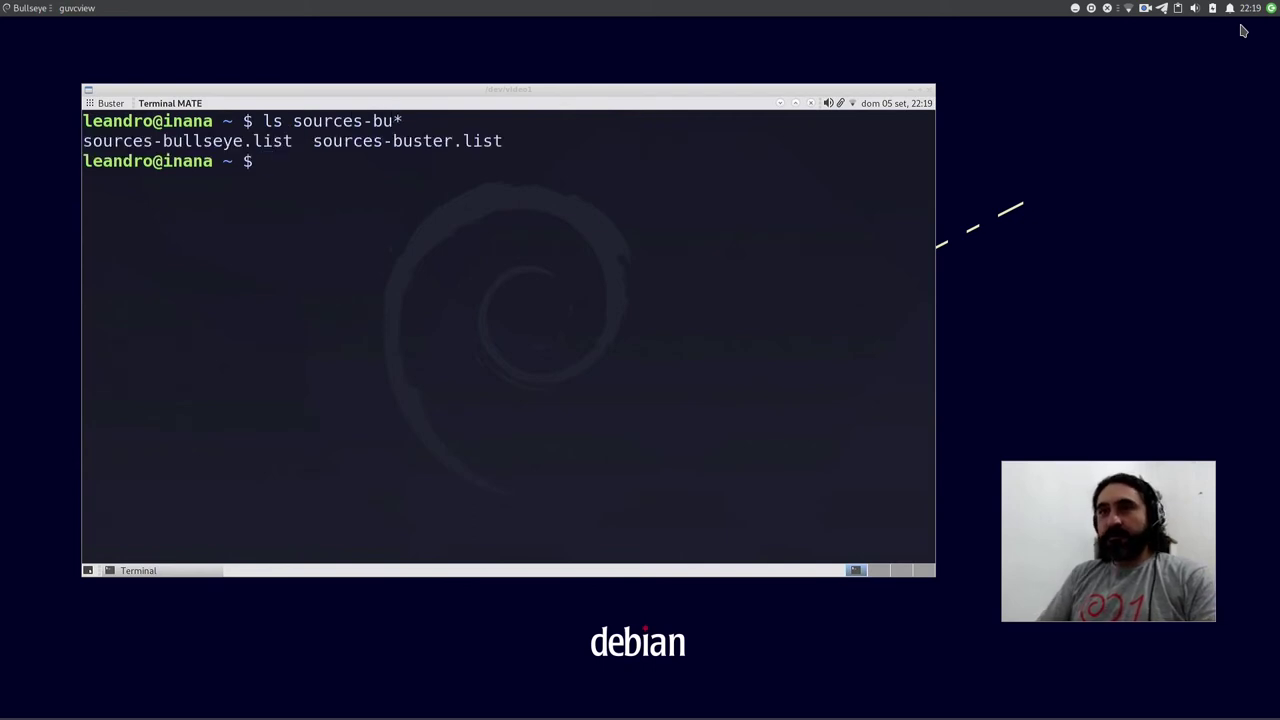
Display the contents of sources-buster.list with cat, and clear the terminal after reviewing its repository lines
text(cat s)
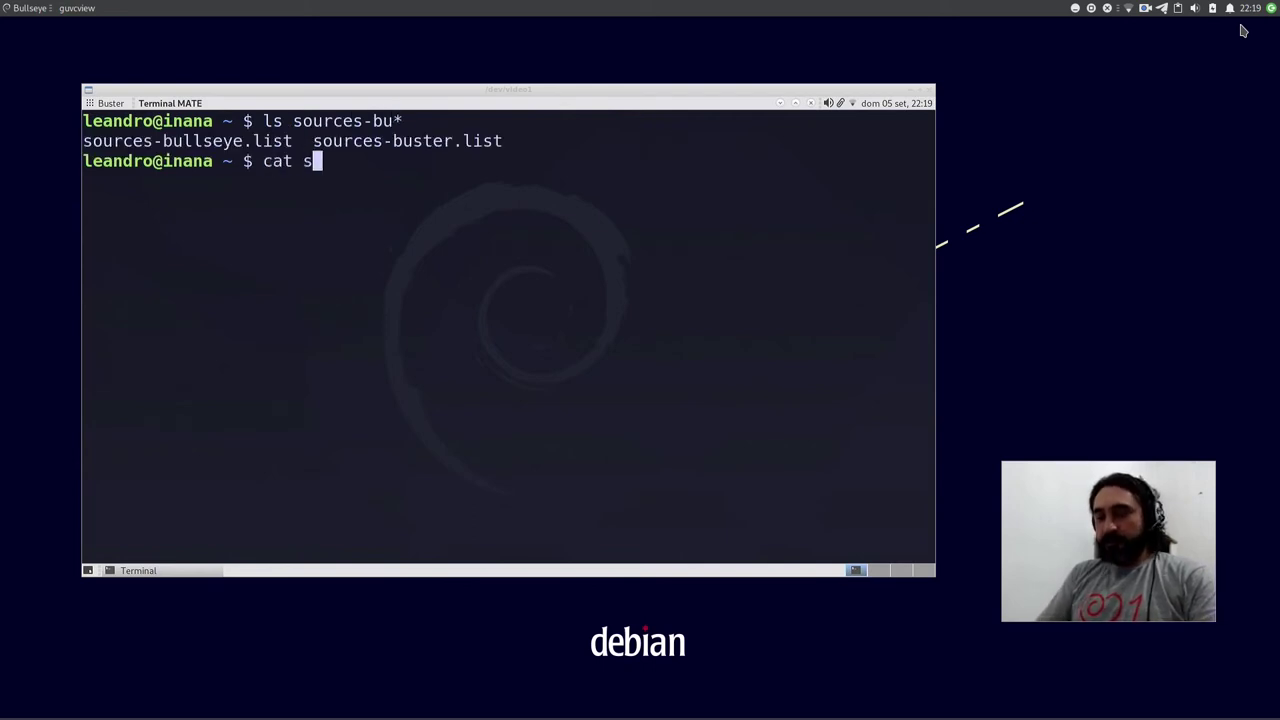
text(ources-bus)
key(Tab)
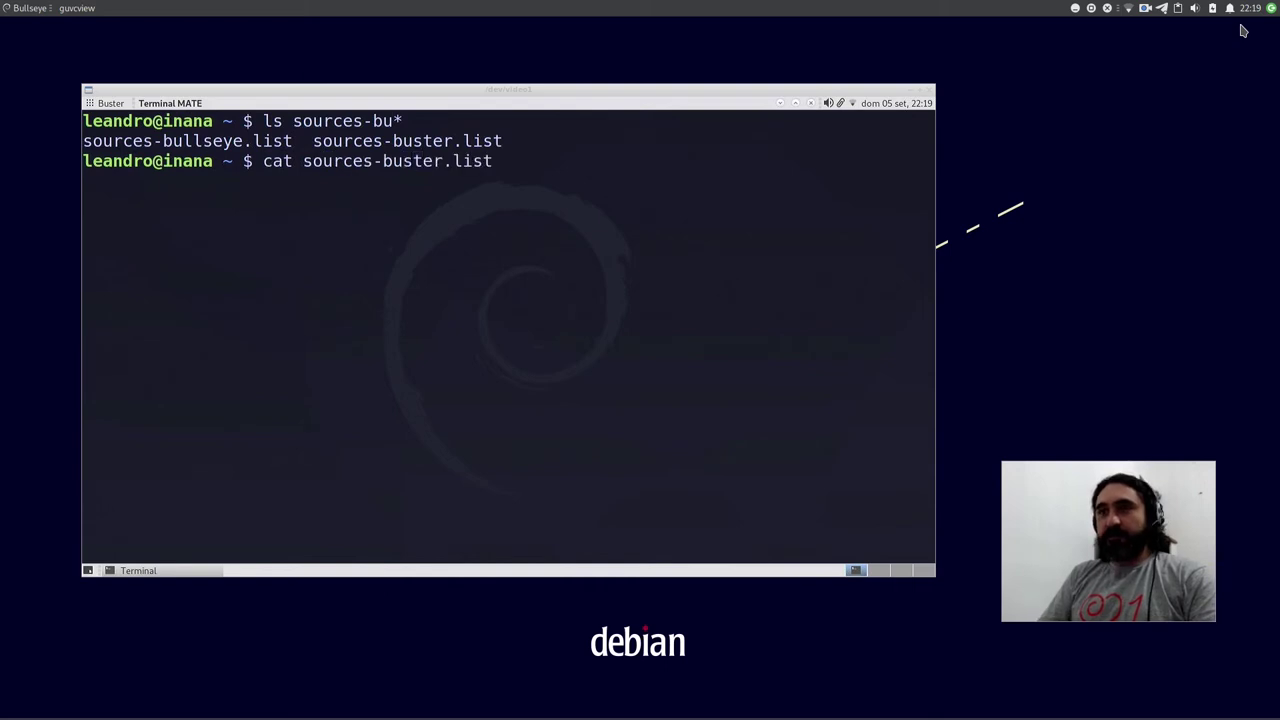
key(Return)
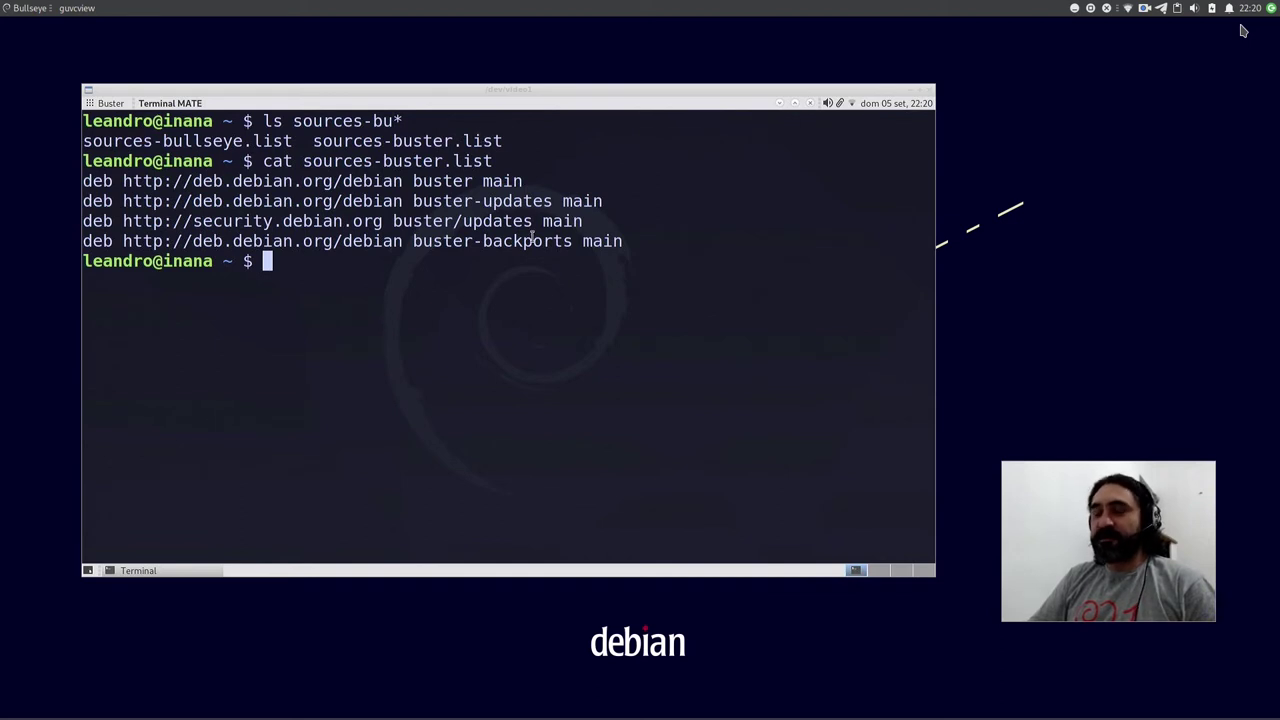
key(Up)
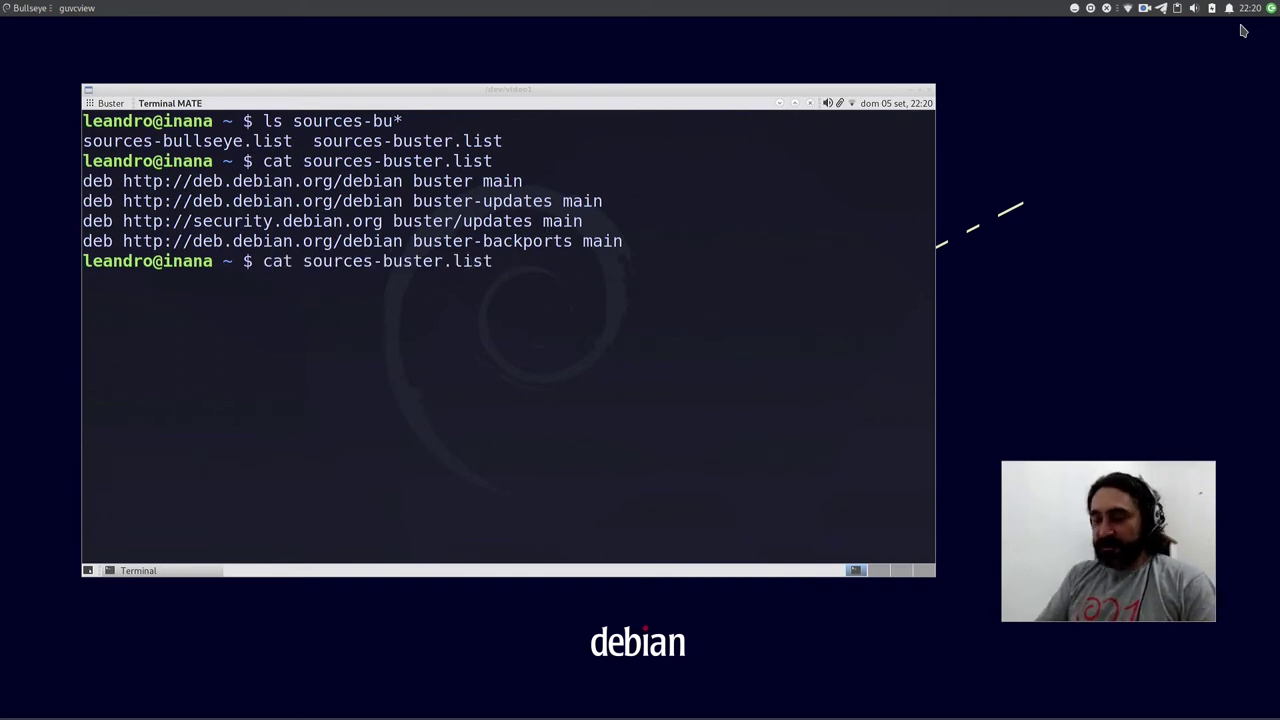
key(ctrl+c)
key(ctrl+l)
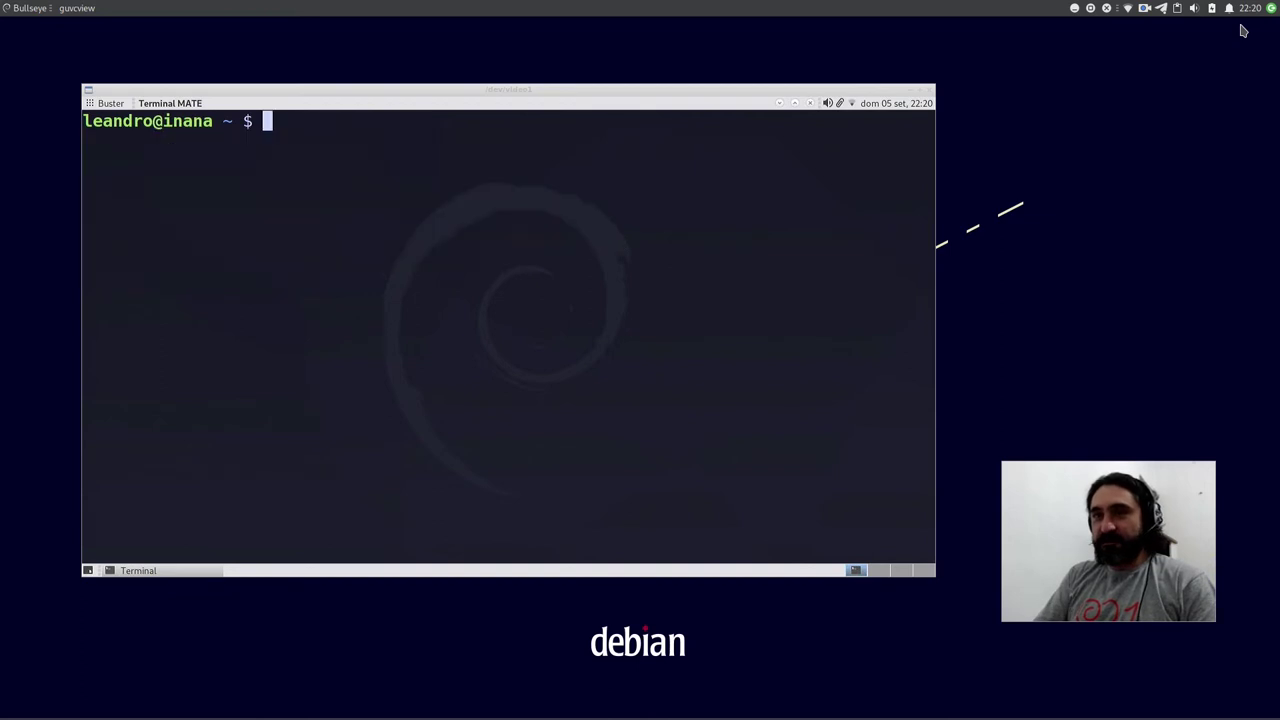
key(Return)
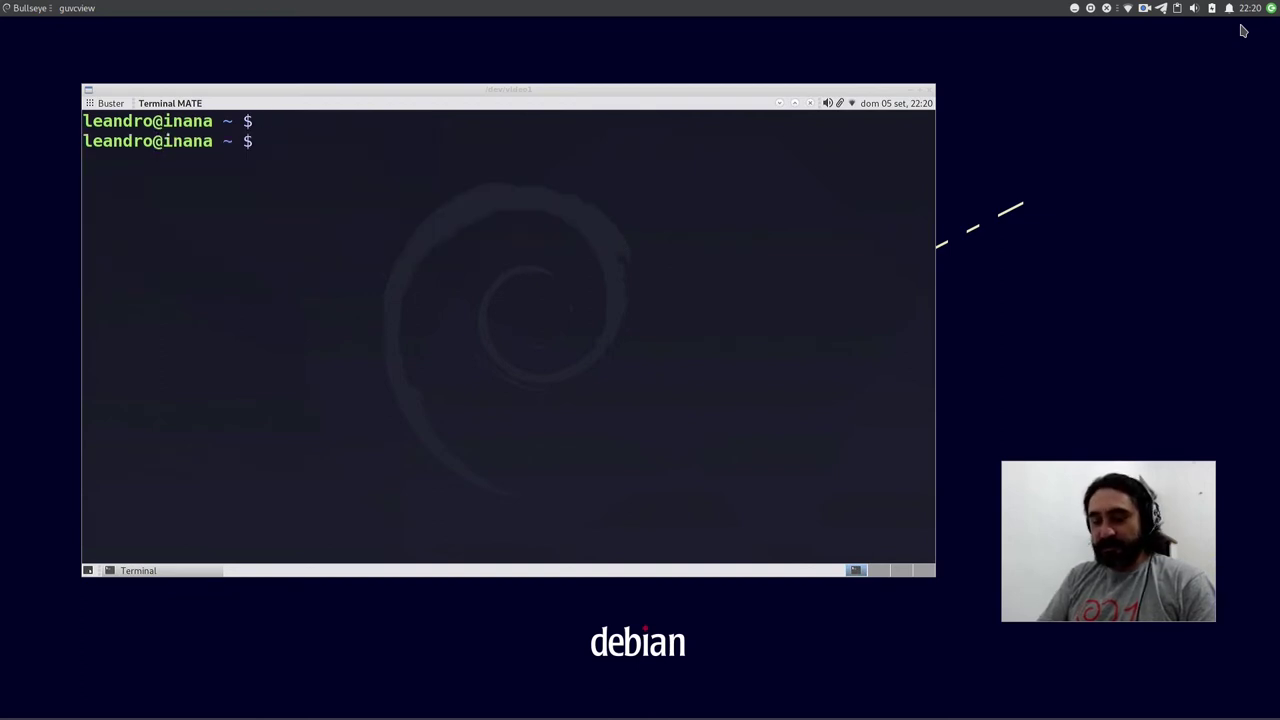
Try to copy sources-buster.list over /etc/apt/sources.list with cp, without root privileges, highlighting the source and destination paths
text(cp )
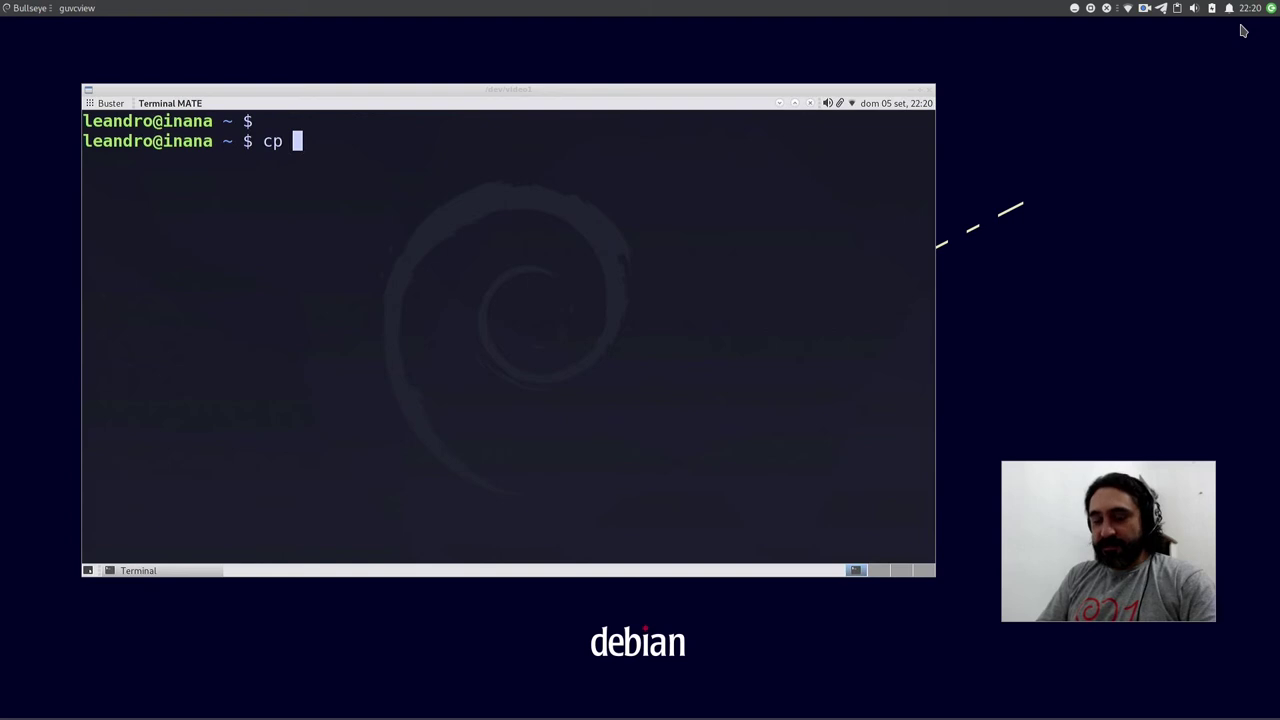
text(s)
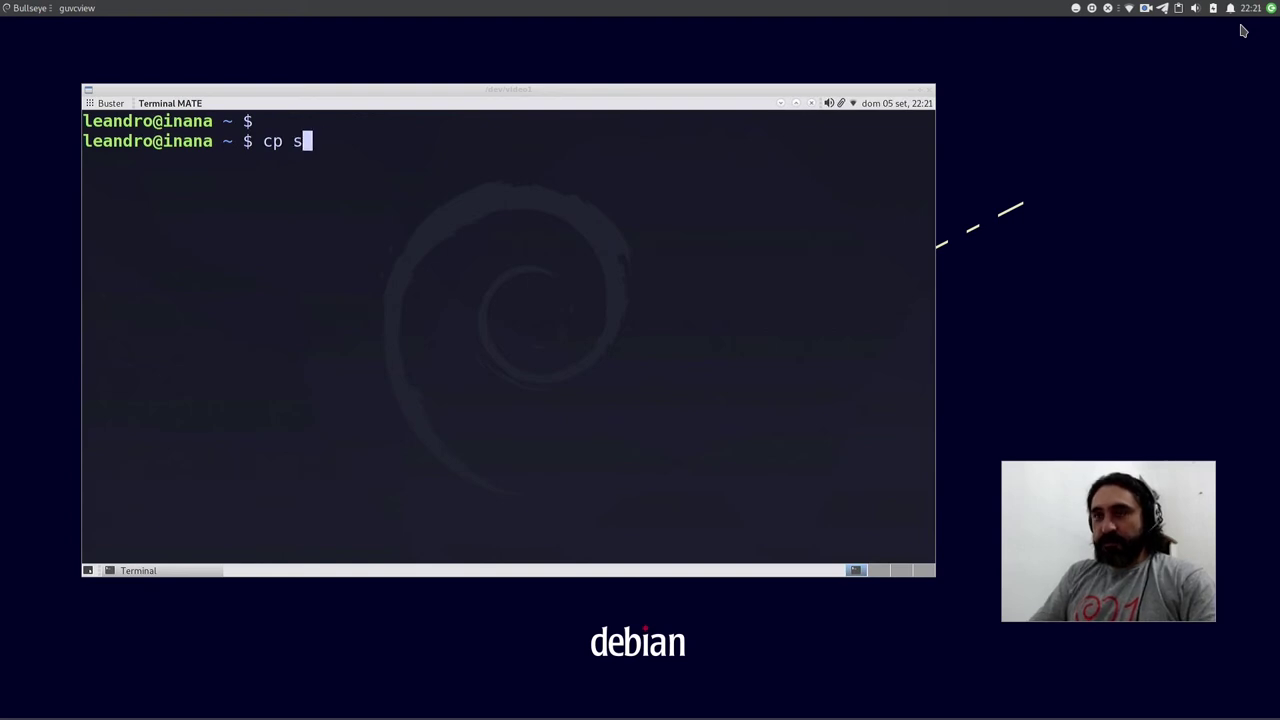
key(Tab)
text(s)
key(Tab)
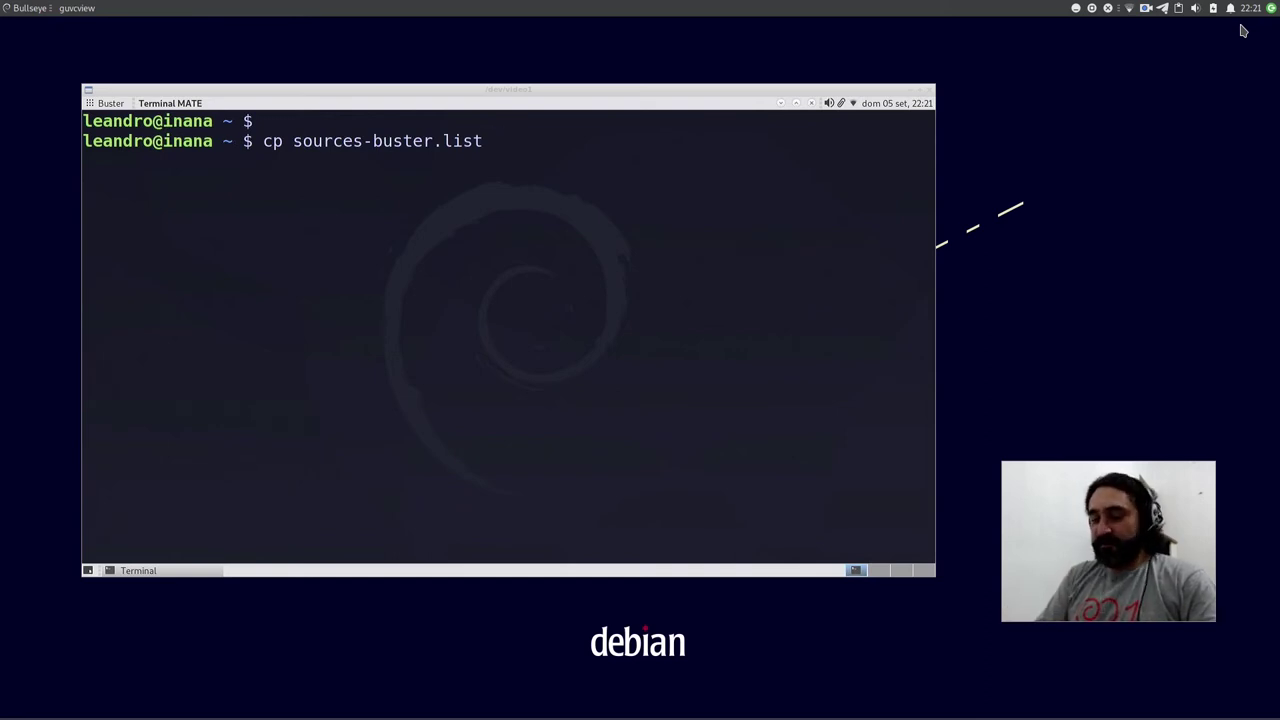
text(/etc)
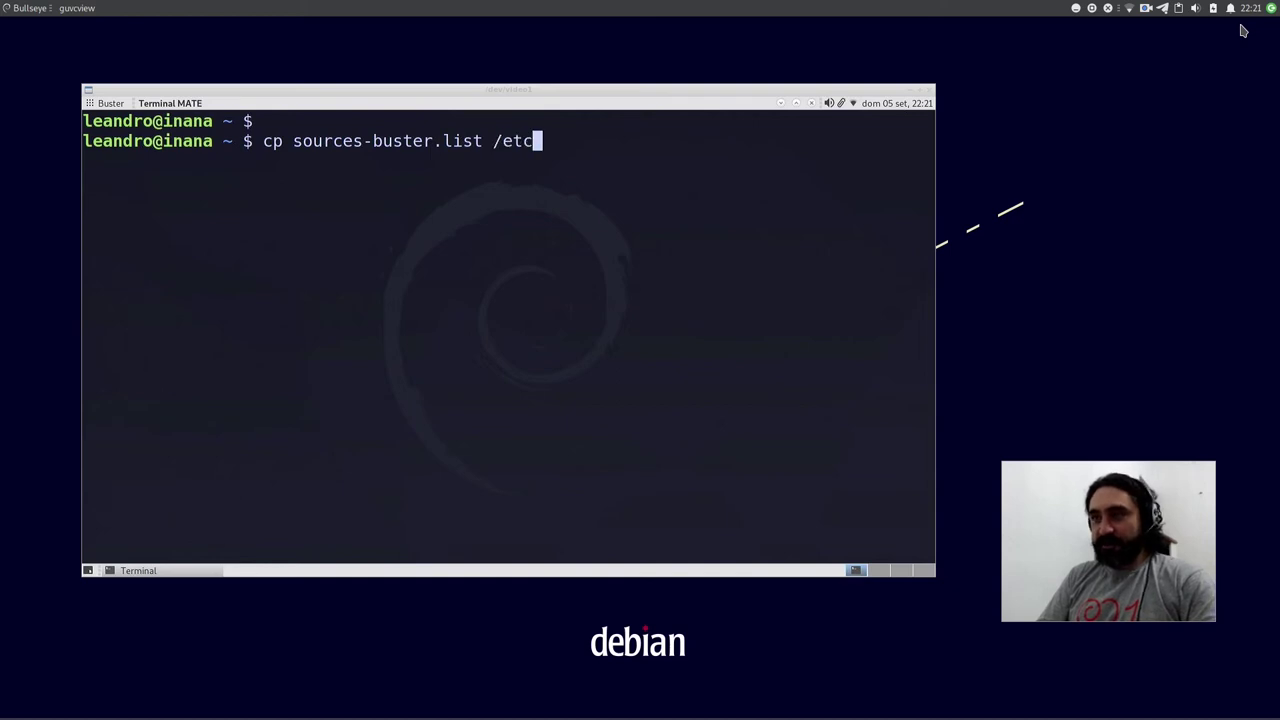
text(/apt)
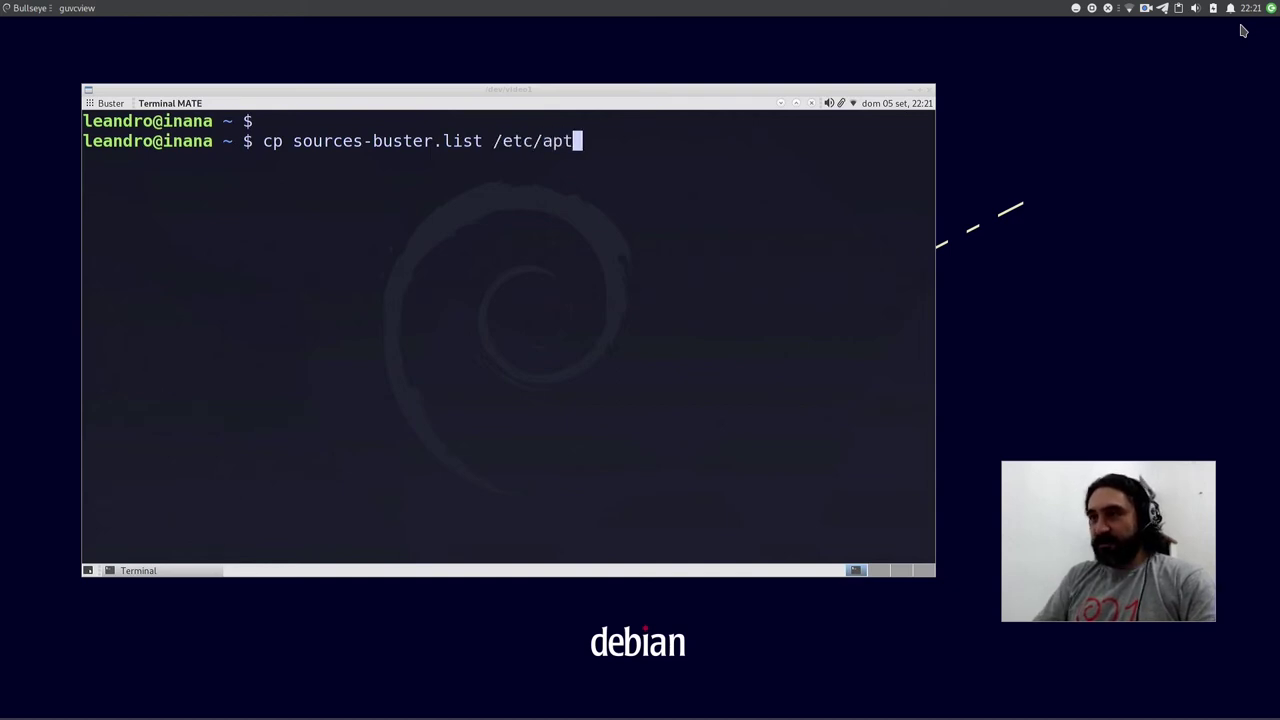
text(/)
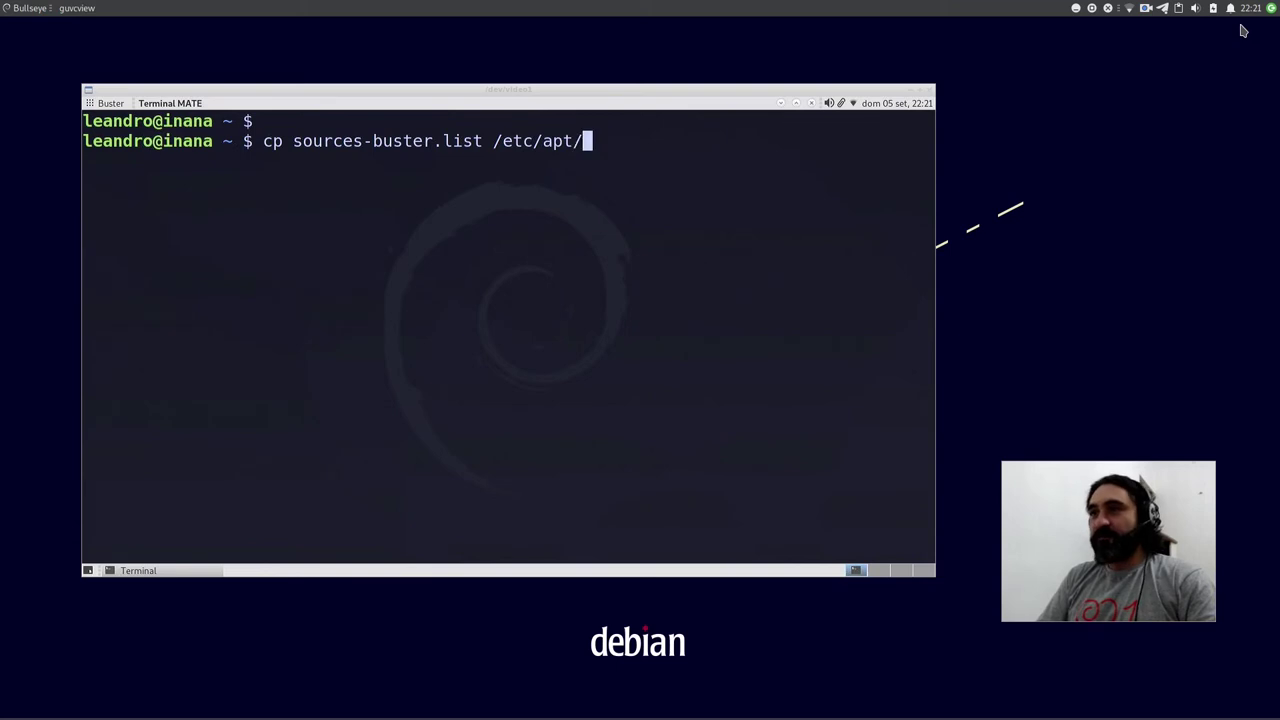
text(sources.list)
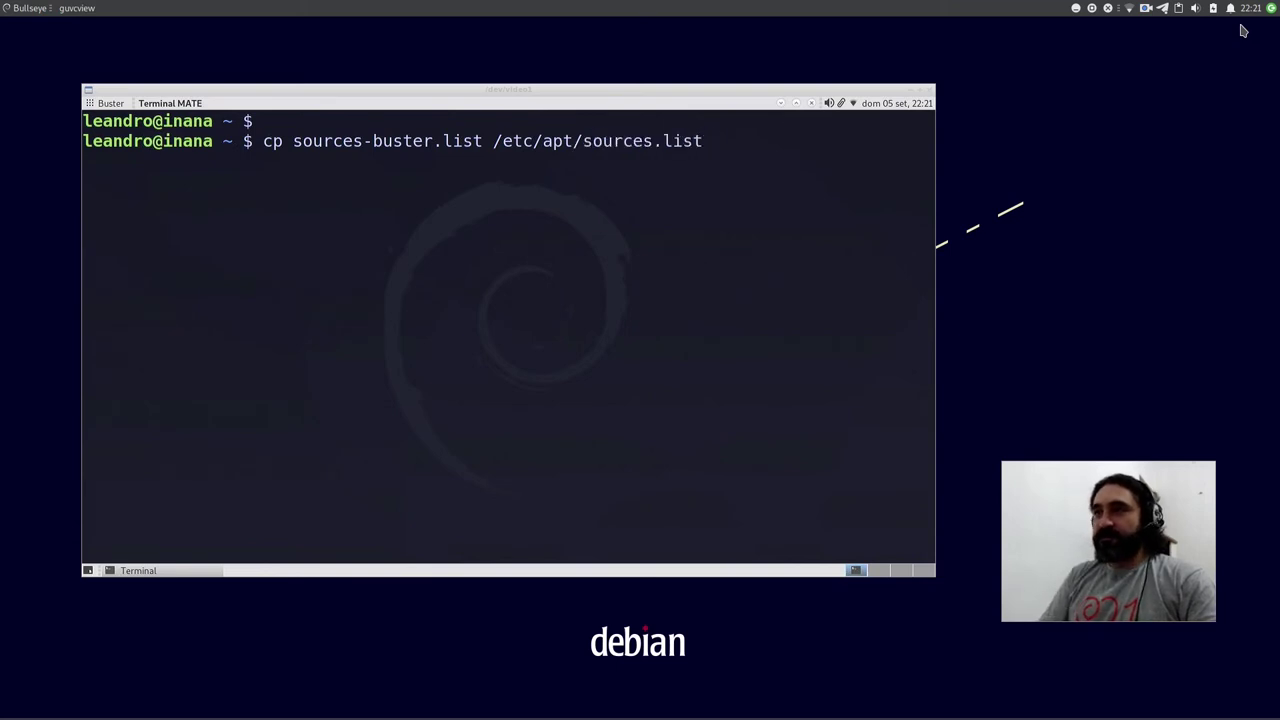
double_click(378, 141)
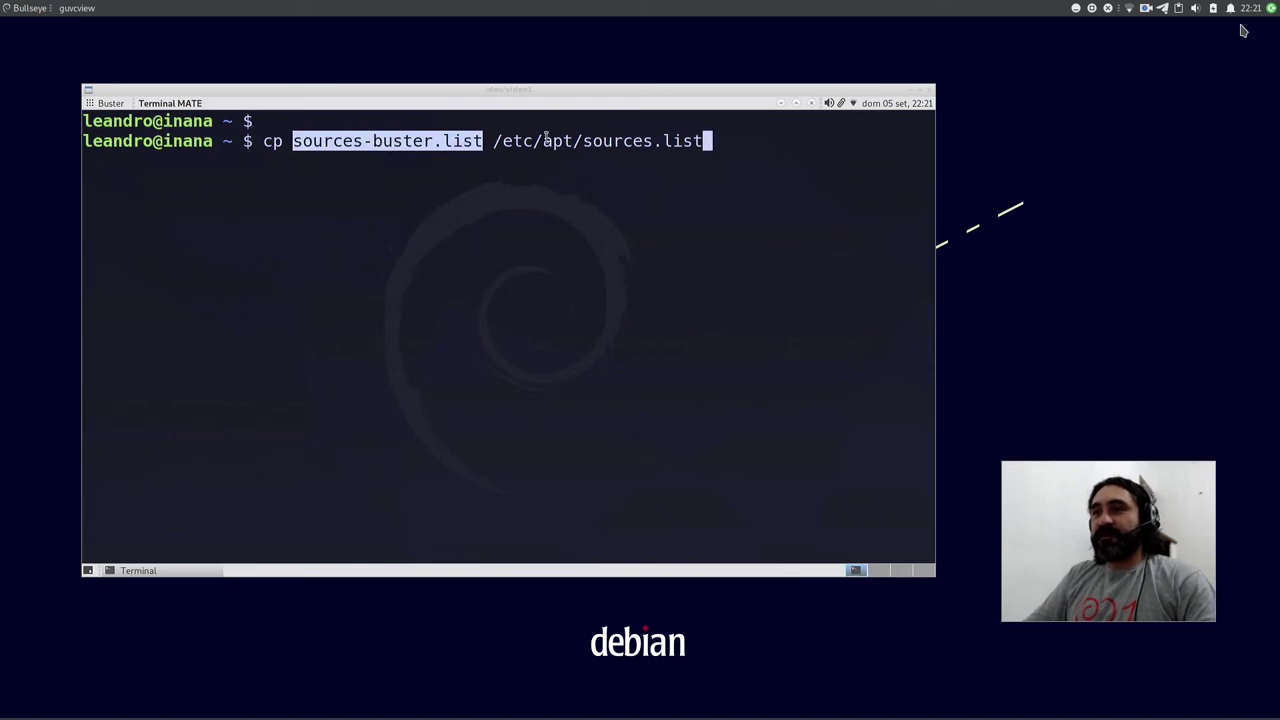
double_click(501, 141)
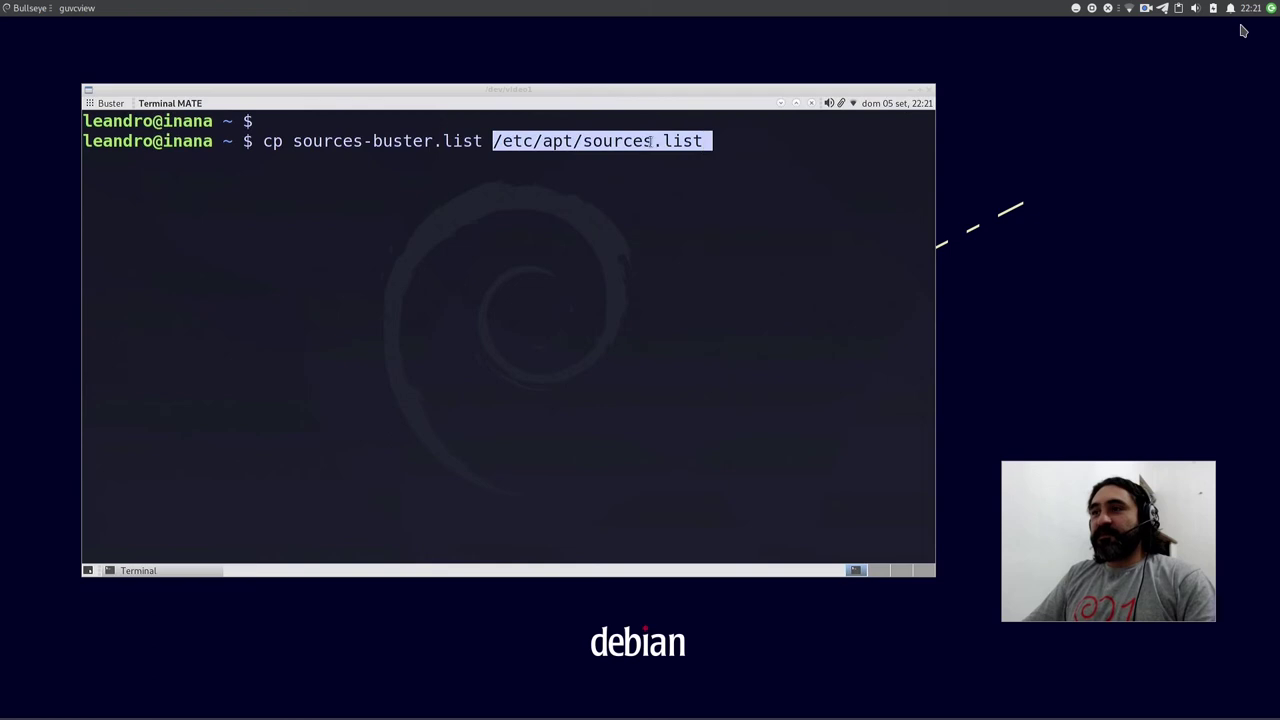
click(650, 141)
double_click(503, 141)
click(529, 141)
double_click(556, 141)
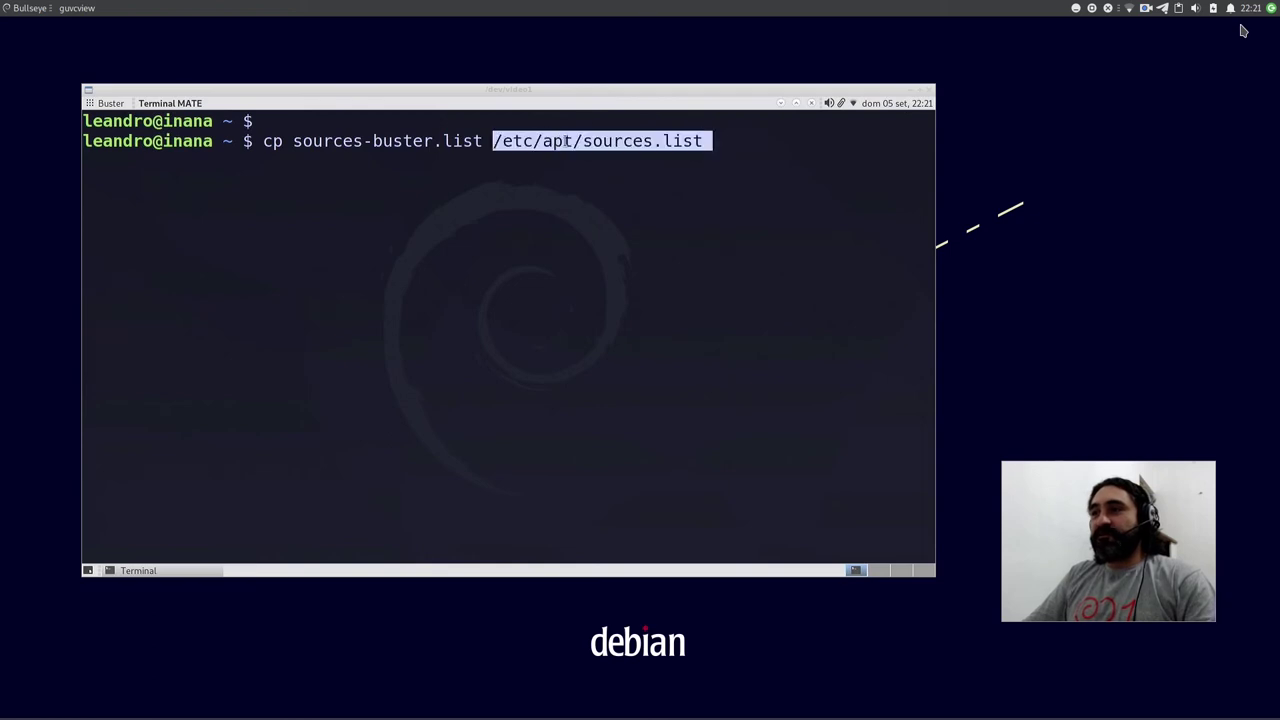
click(634, 141)
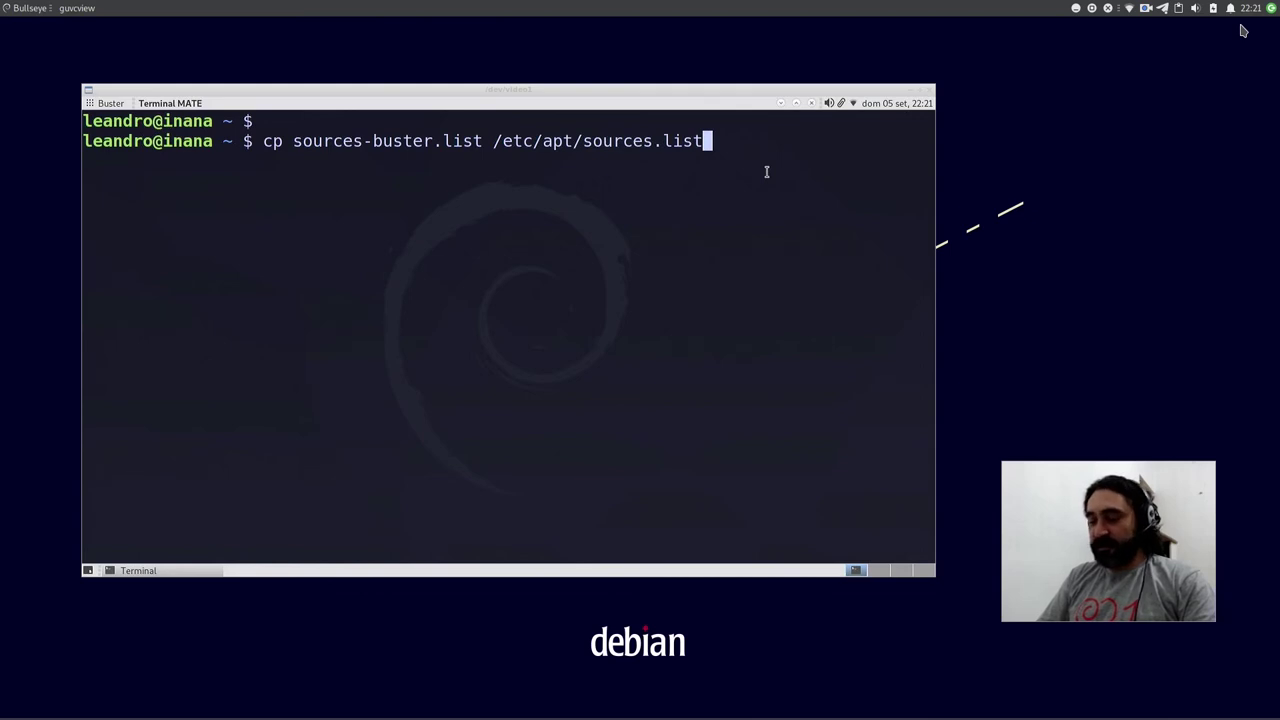
key(Return)
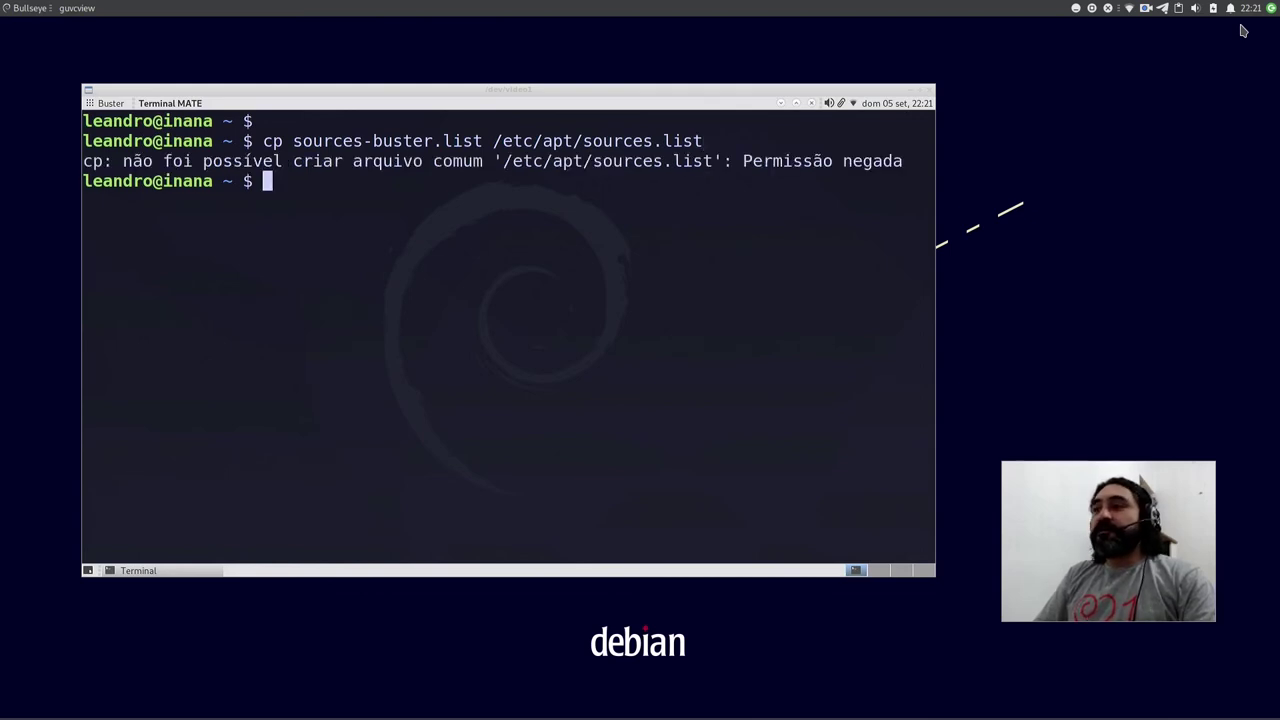
Clear the terminal and overwrite /etc/apt/sources.list with sources-buster.list by running the cp command with sudo
key(ctrl+l)
key(Up)
key(ctrl+a)
text(sudo)
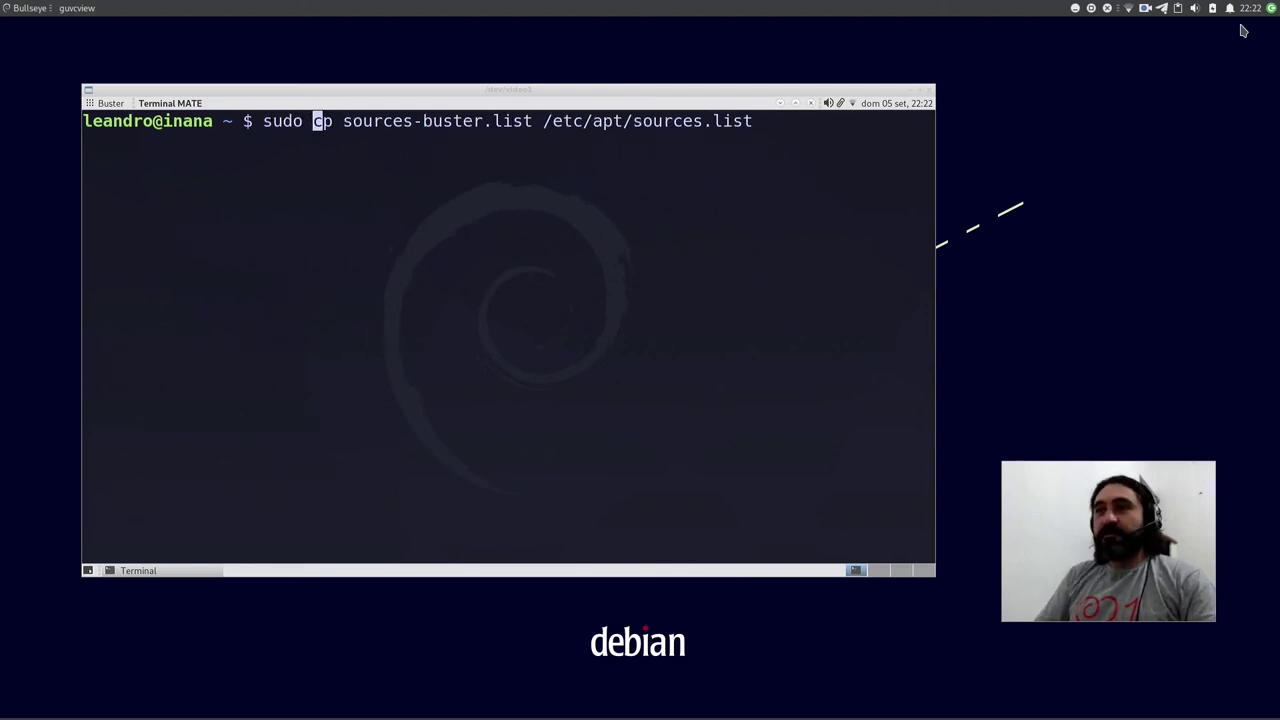
key(Return)
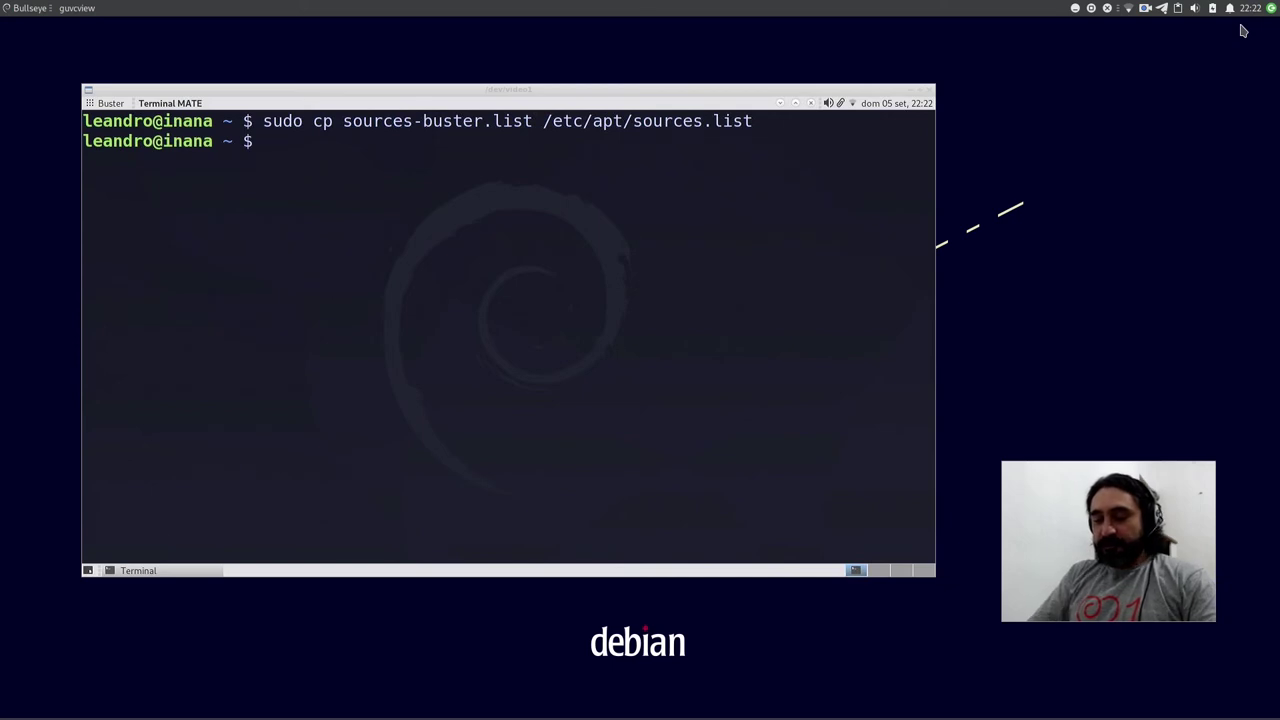
Refresh the package lists with sudo apt update, highlight the release name and final package status line, and clear the terminal
text(sudo apt update)
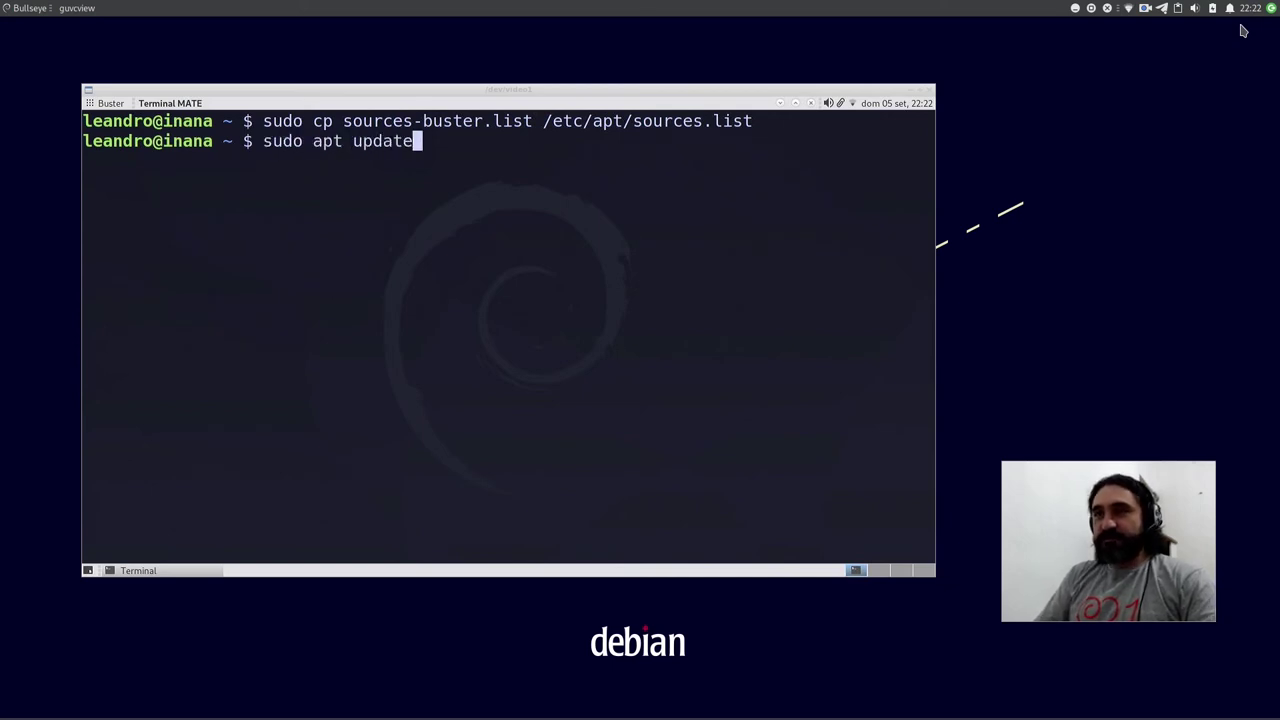
key(Return)
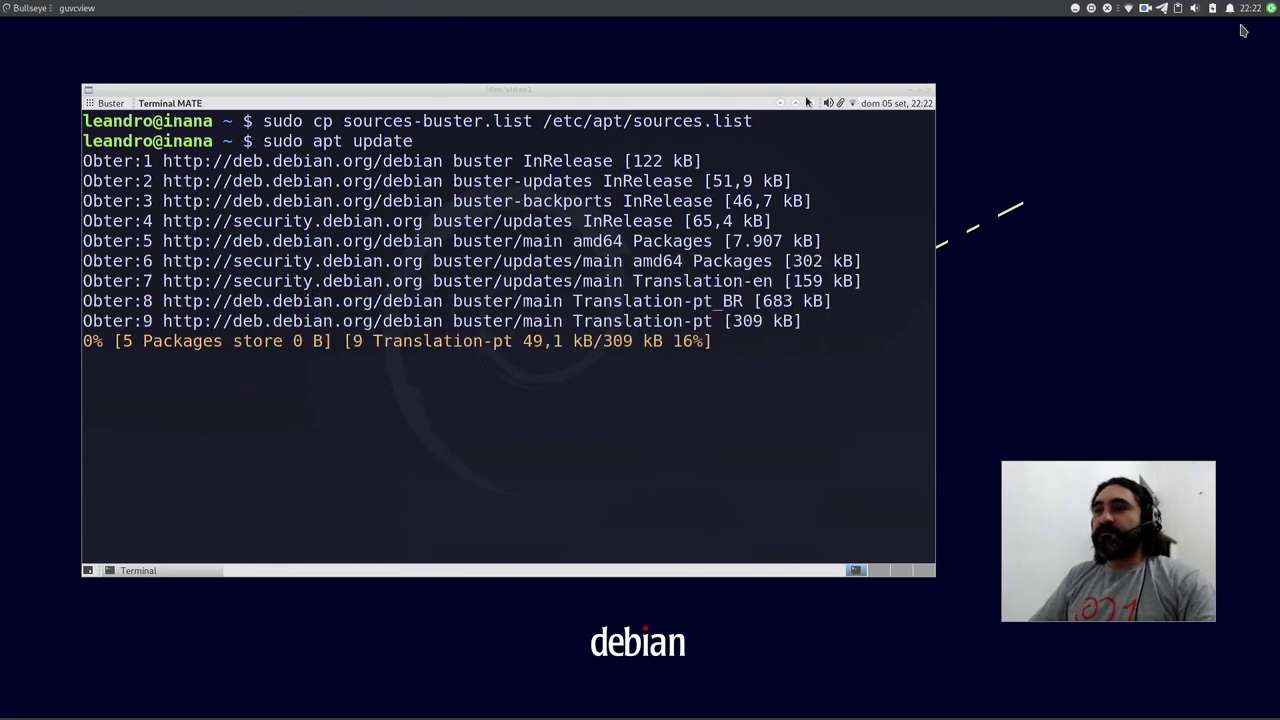
double_click(458, 161)
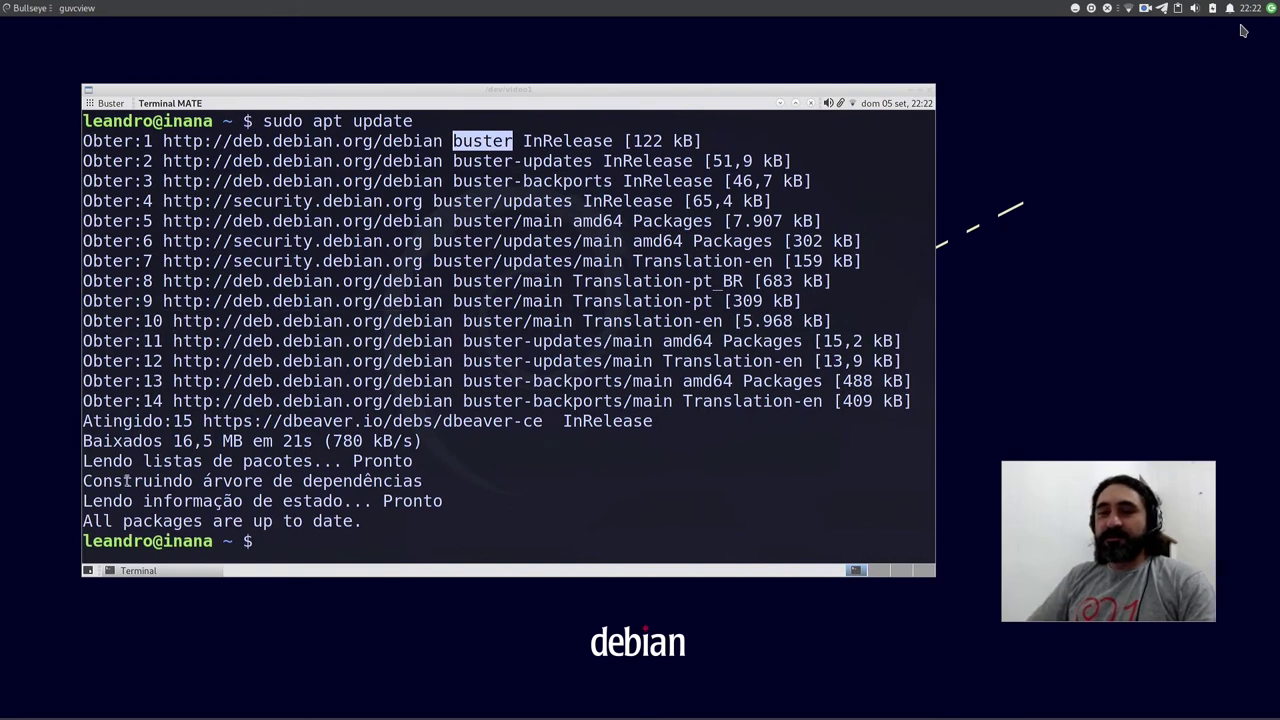
triple_click(175, 521)
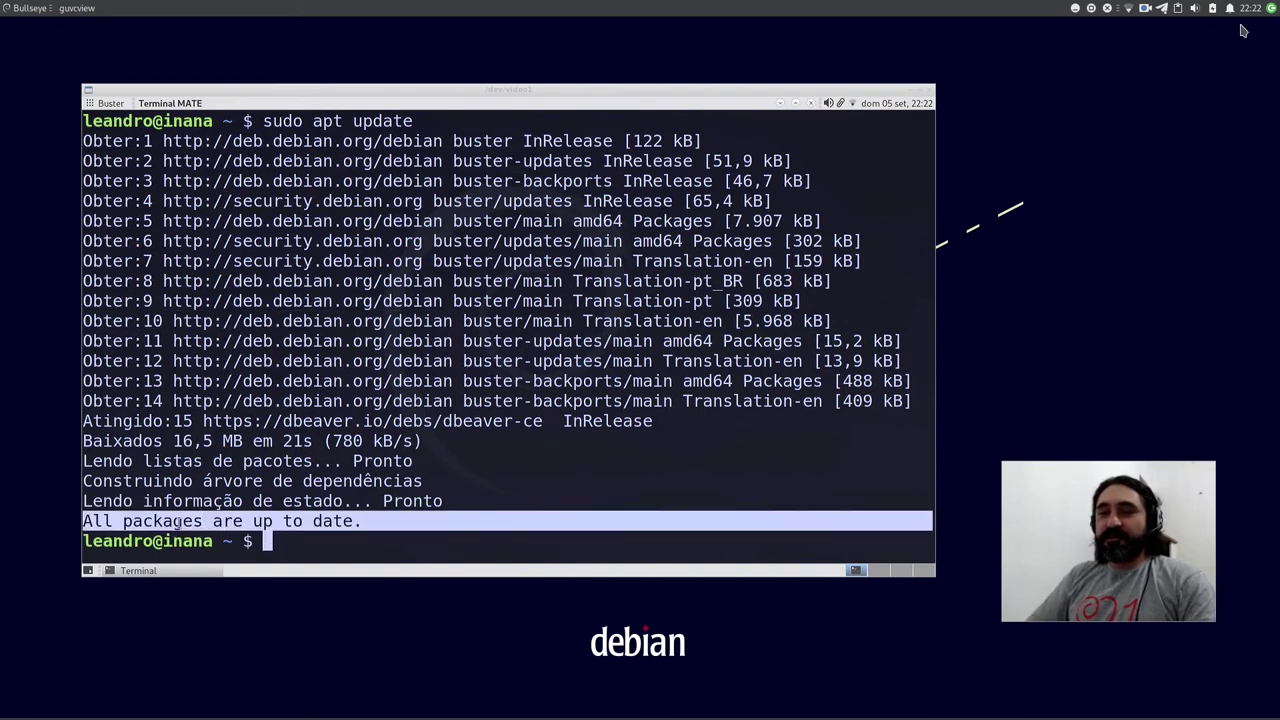
click(289, 514)
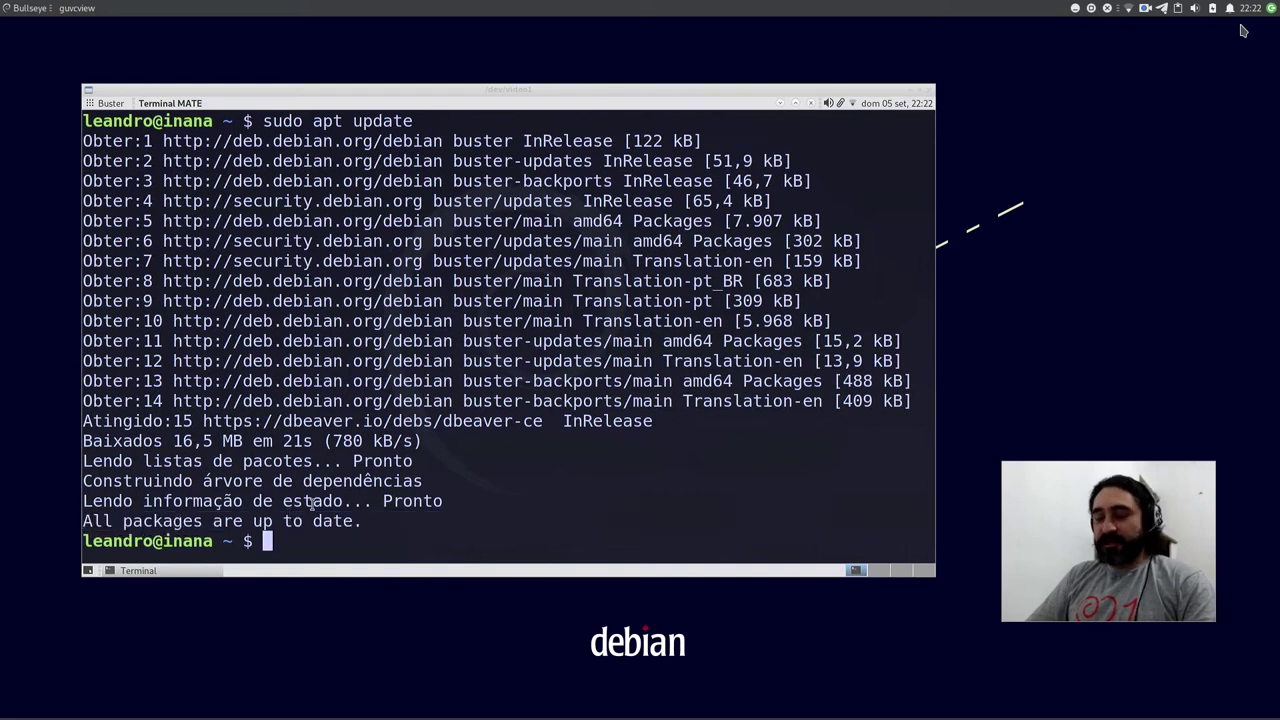
key(ctrl+l)
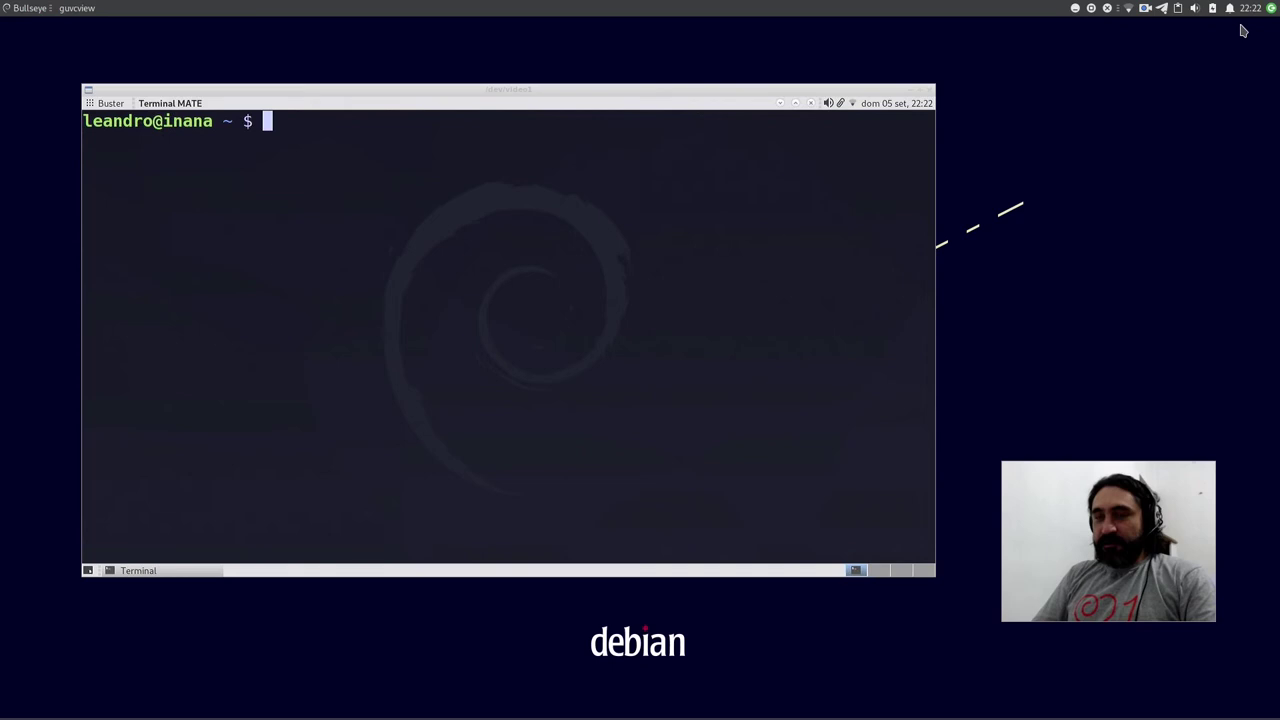
Open the APT sources file with sudo apt edit-sources, review its repository lines, and quit the editor without changes
text(sudo cp sources-buster.list /etc/apt/sources.list)
key(Up)
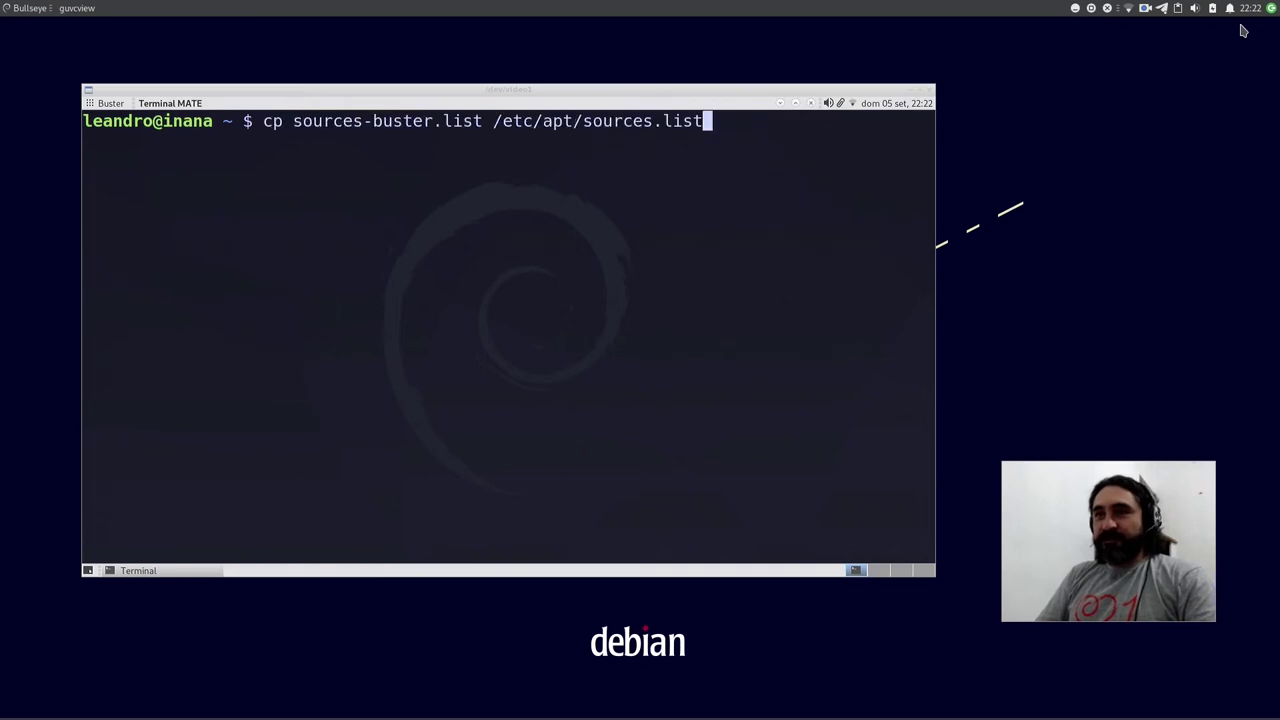
key(Down)
key(ctrl+u)
text(sudo apt )
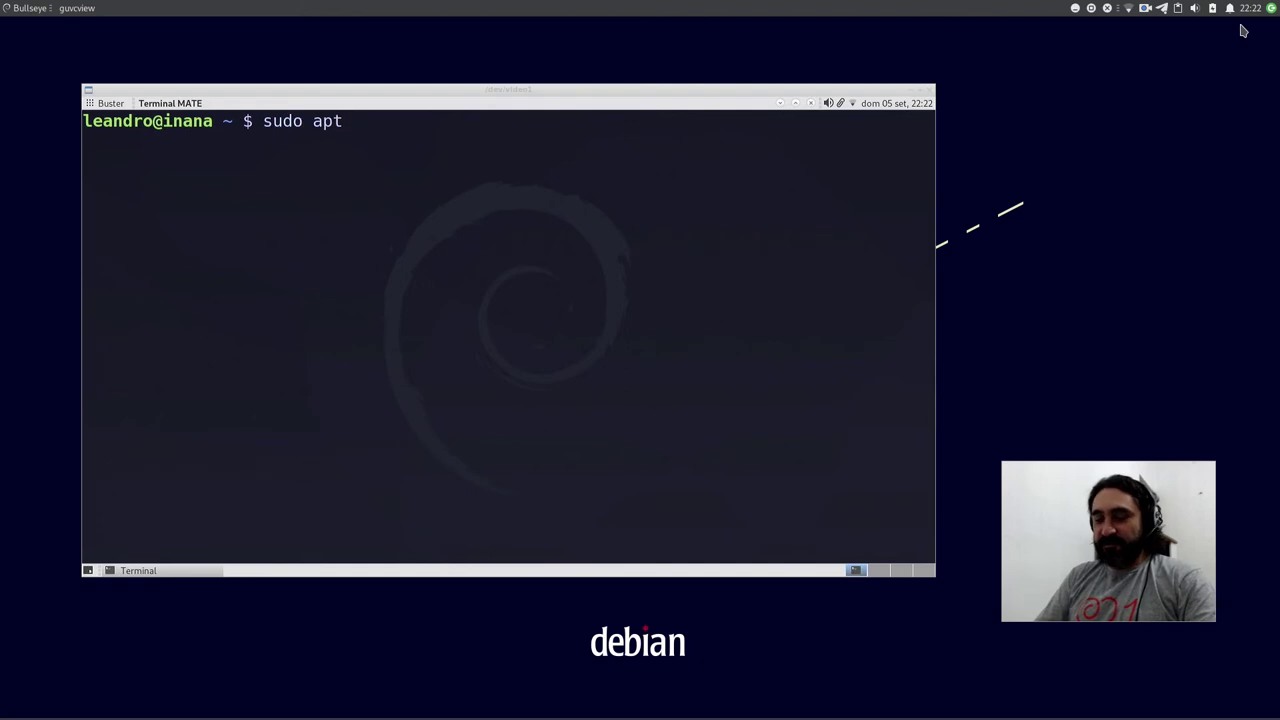
text(edit-sources)
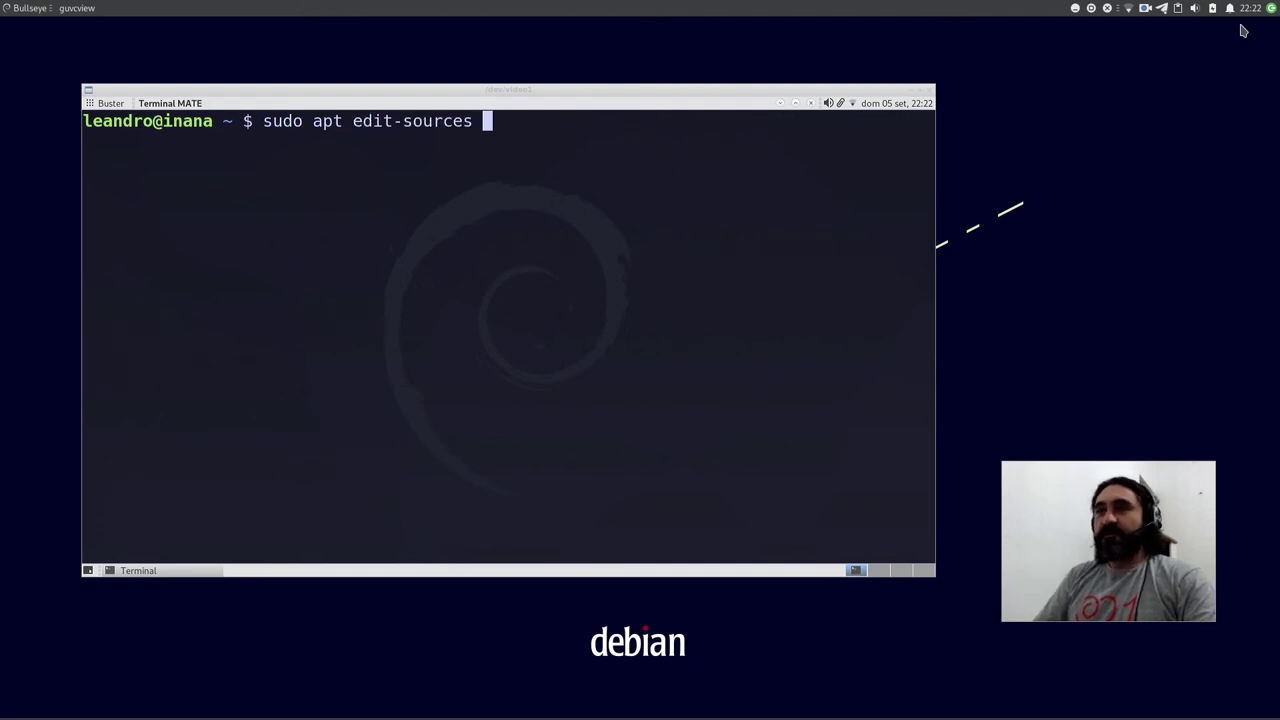
key(Return)
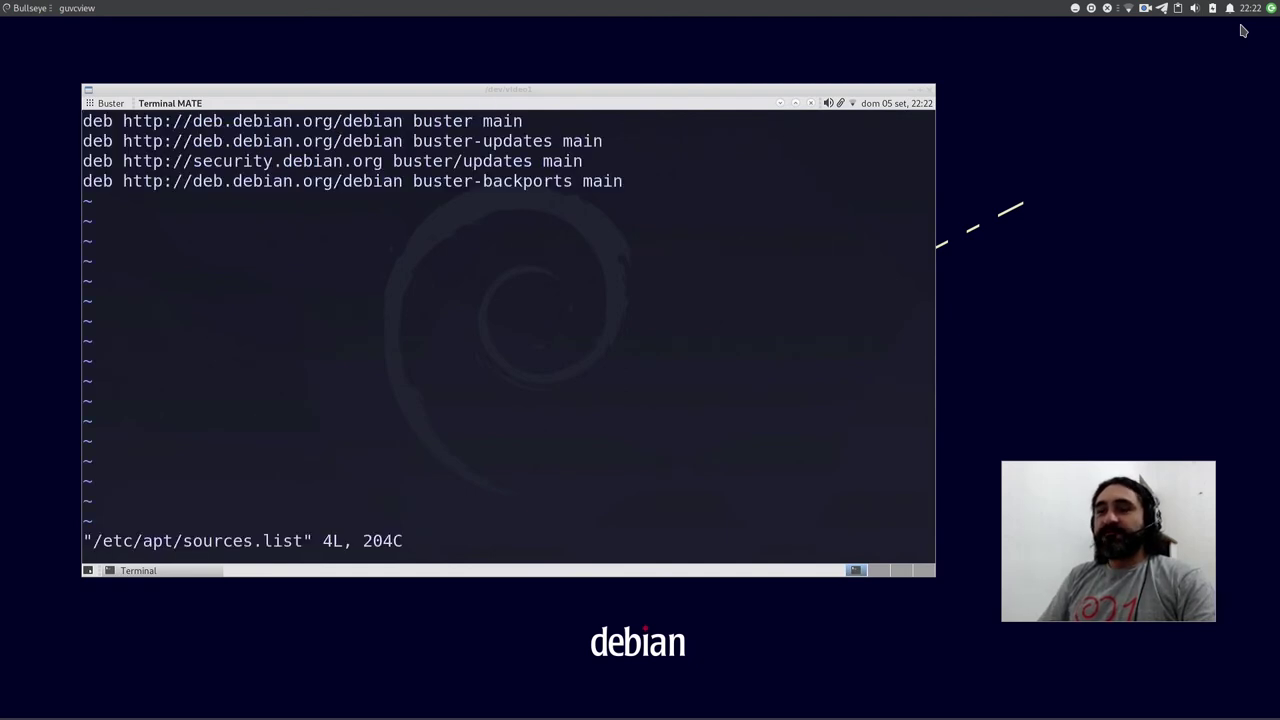
key(Right)
key(Right)
key(Right)
key(Right)
key(Right)
key(Right)
key(Right)
key(Right)
key(Right)
key(Right)
key(Right)
key(Right)
key(Right)
key(Right)
key(Right)
key(Right)
key(Right)
key(Right)
key(Right)
key(Right)
key(Right)
key(Right)
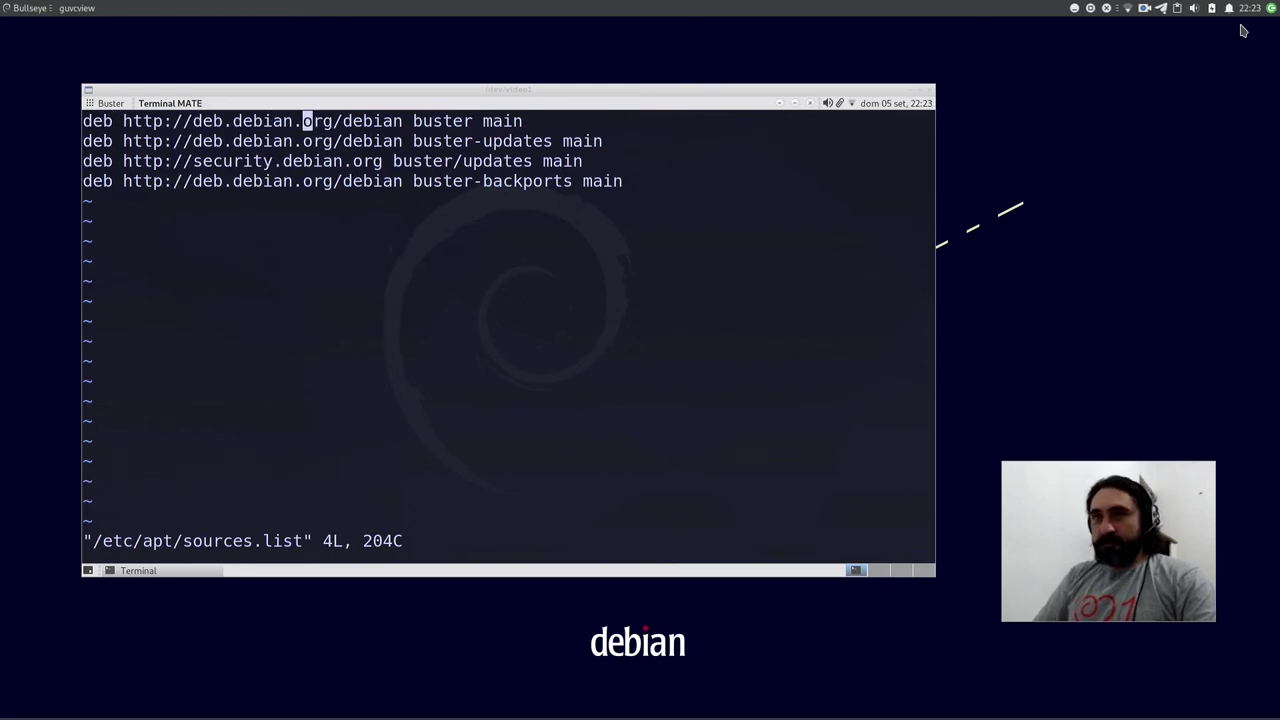
text(:q)
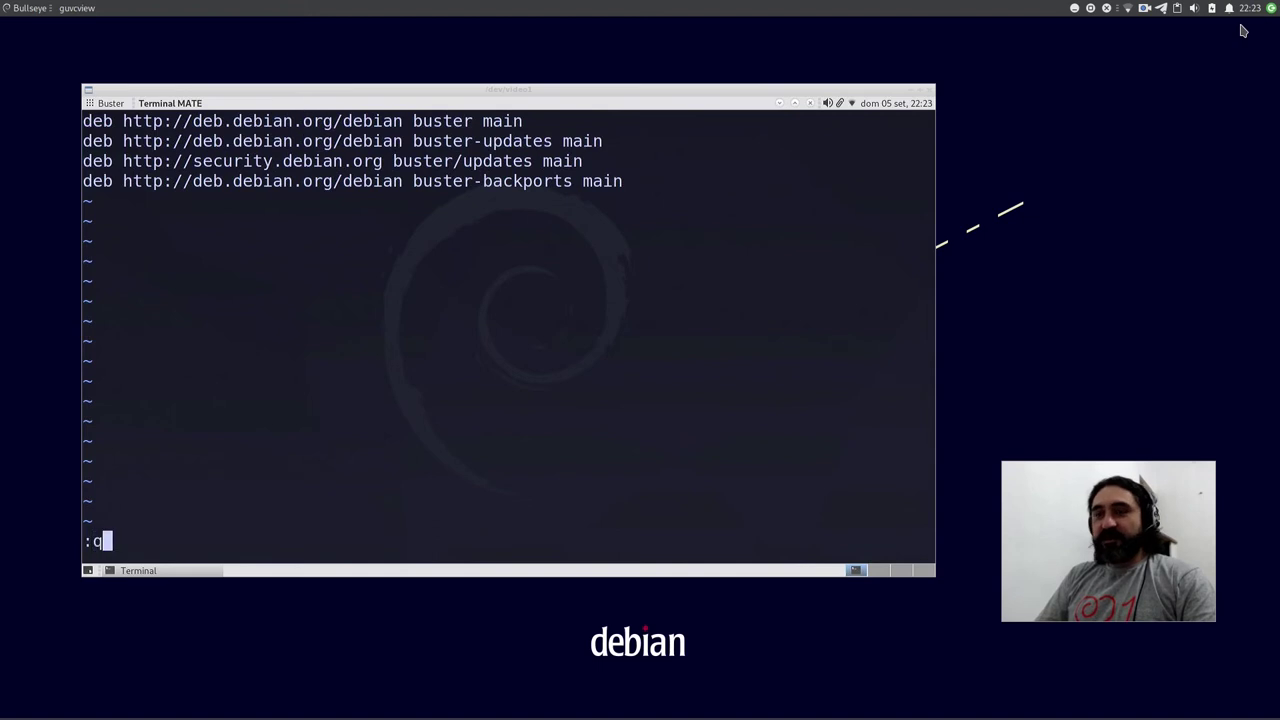
key(Return)
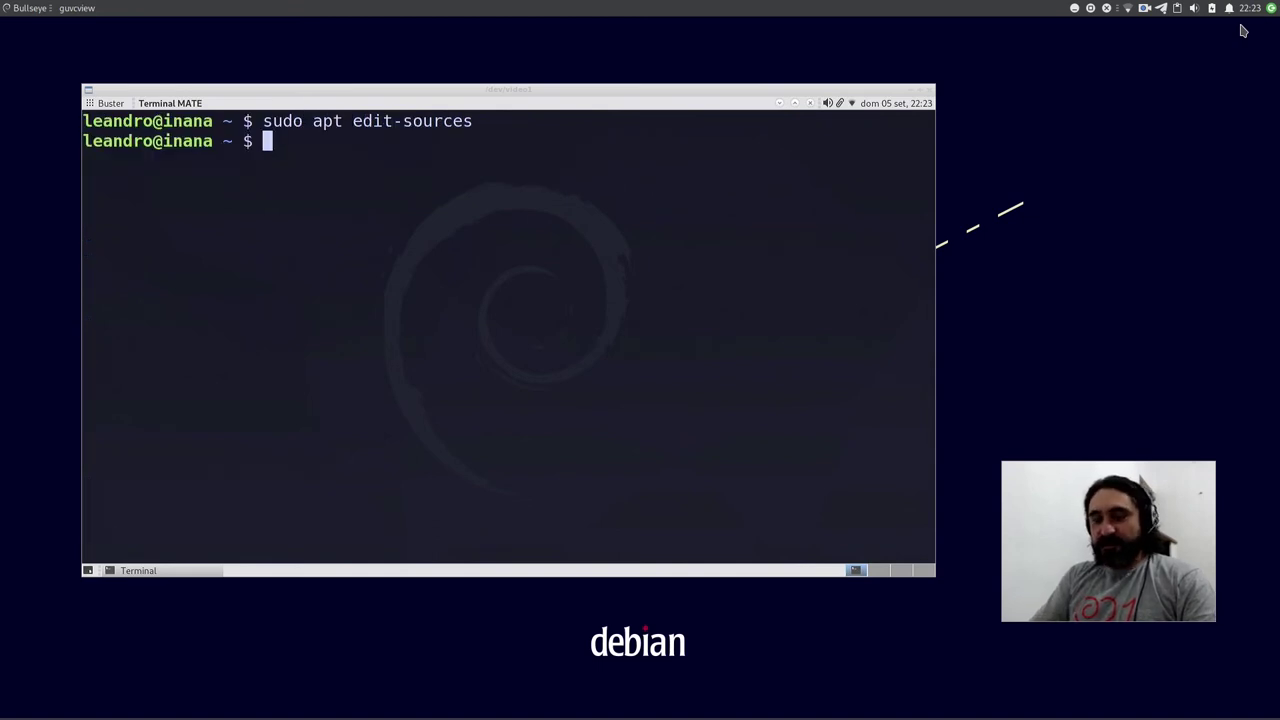
Launch the Synaptic package manager and authenticate with the account password
key(super)
text(syna)
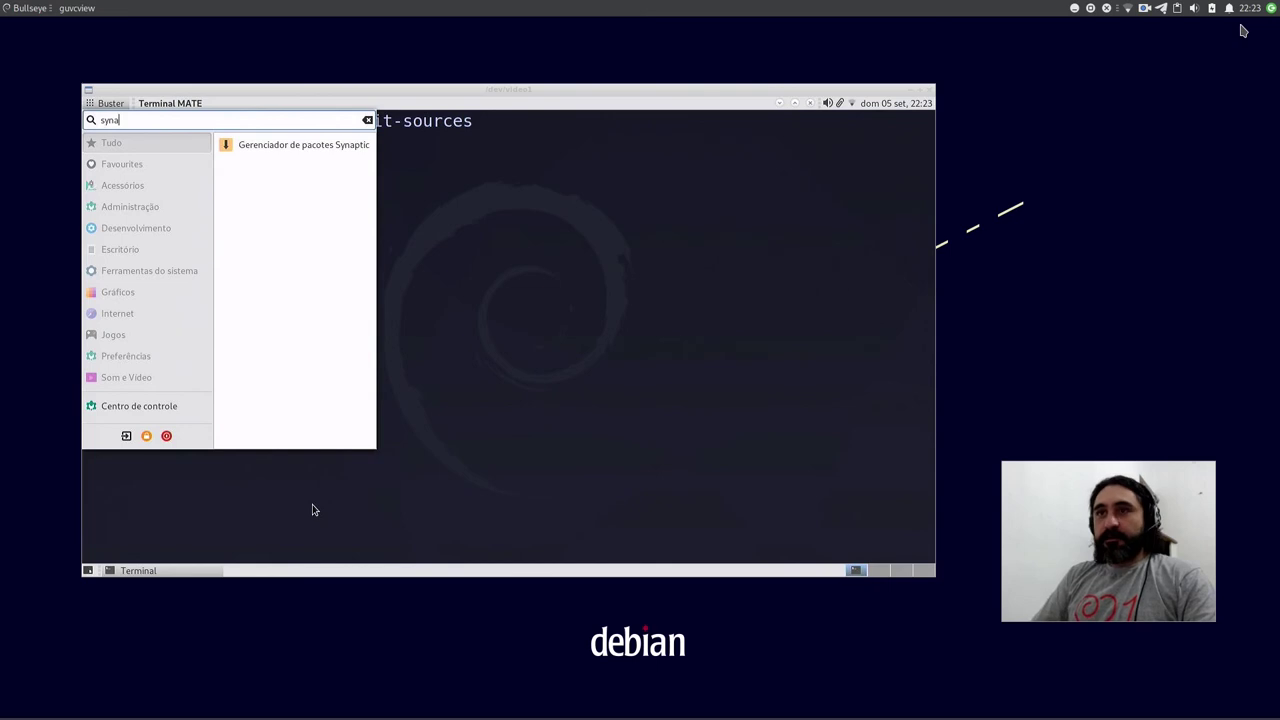
key(Return)
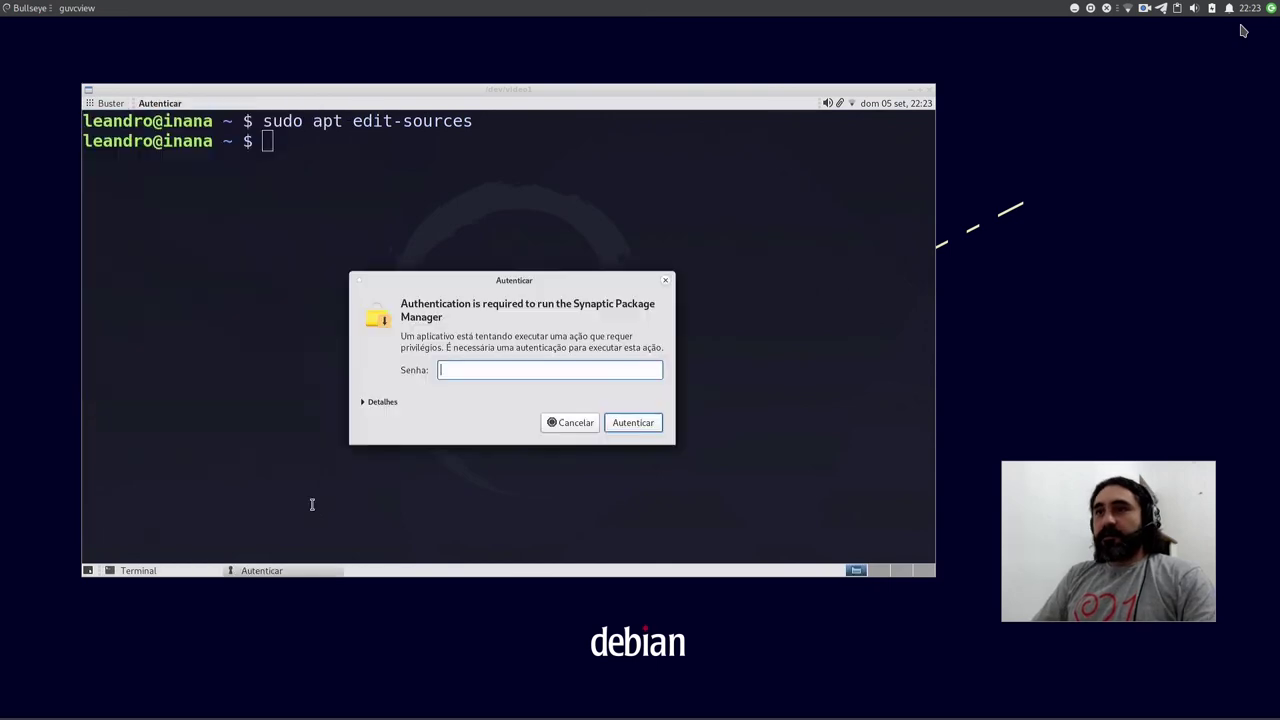
text(********)
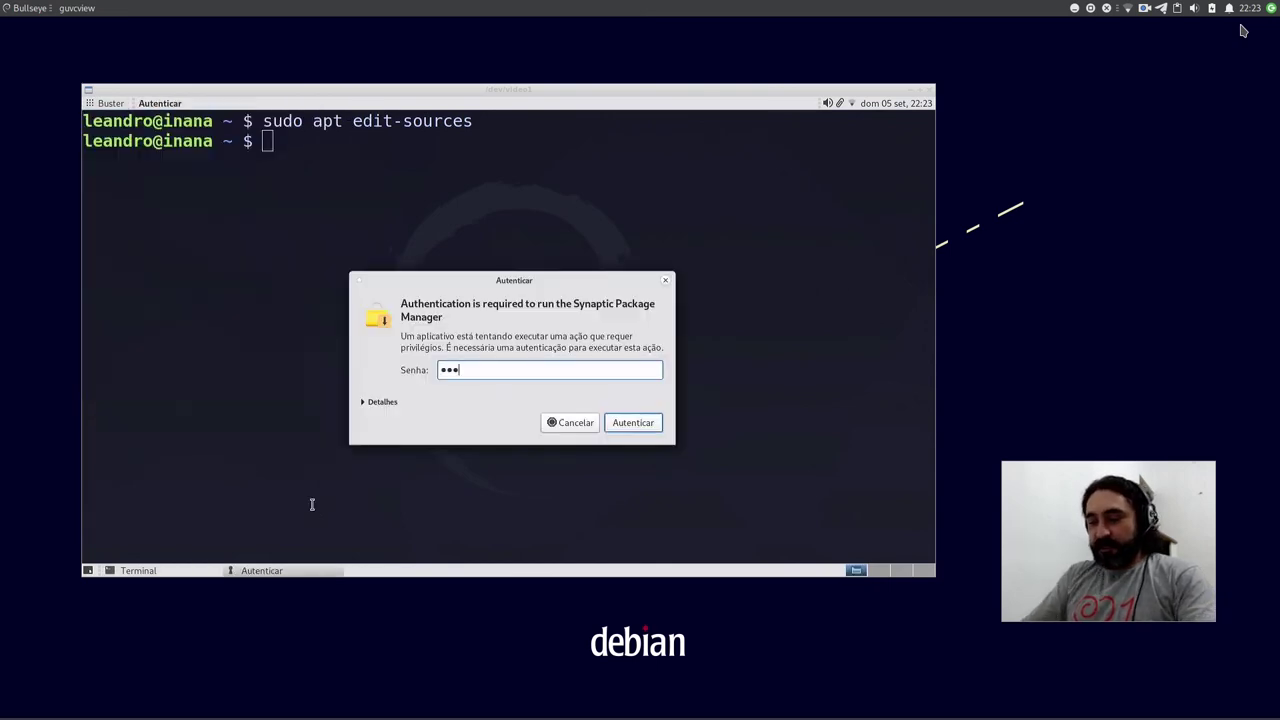
key(Return)
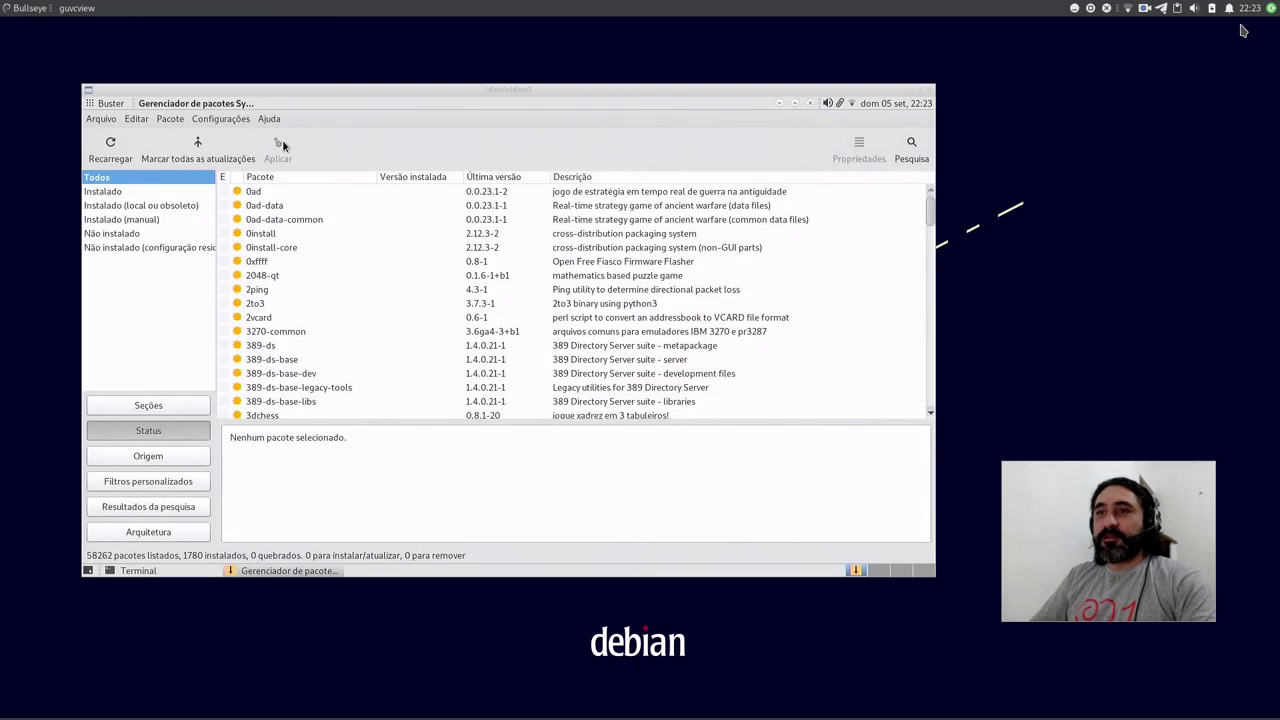
Open Synaptic's repository settings and set the distribution of the main Debian entry to bullseye
click(213, 119)
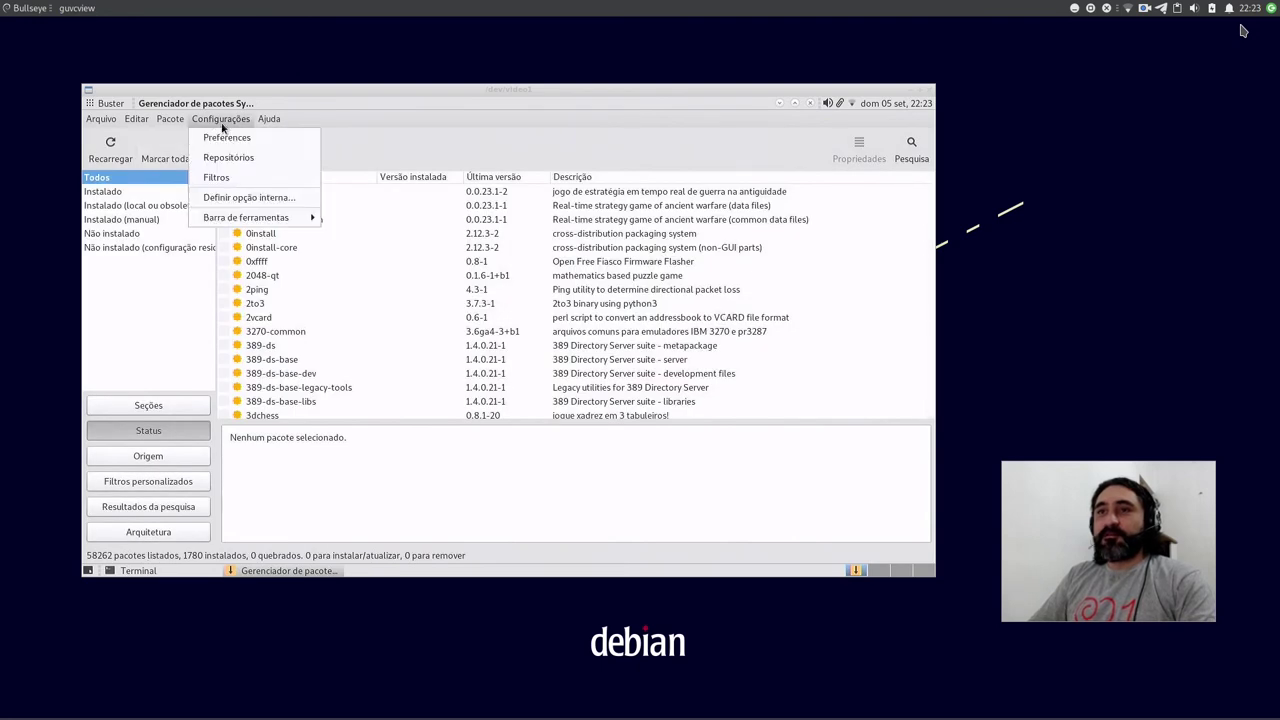
click(228, 157)
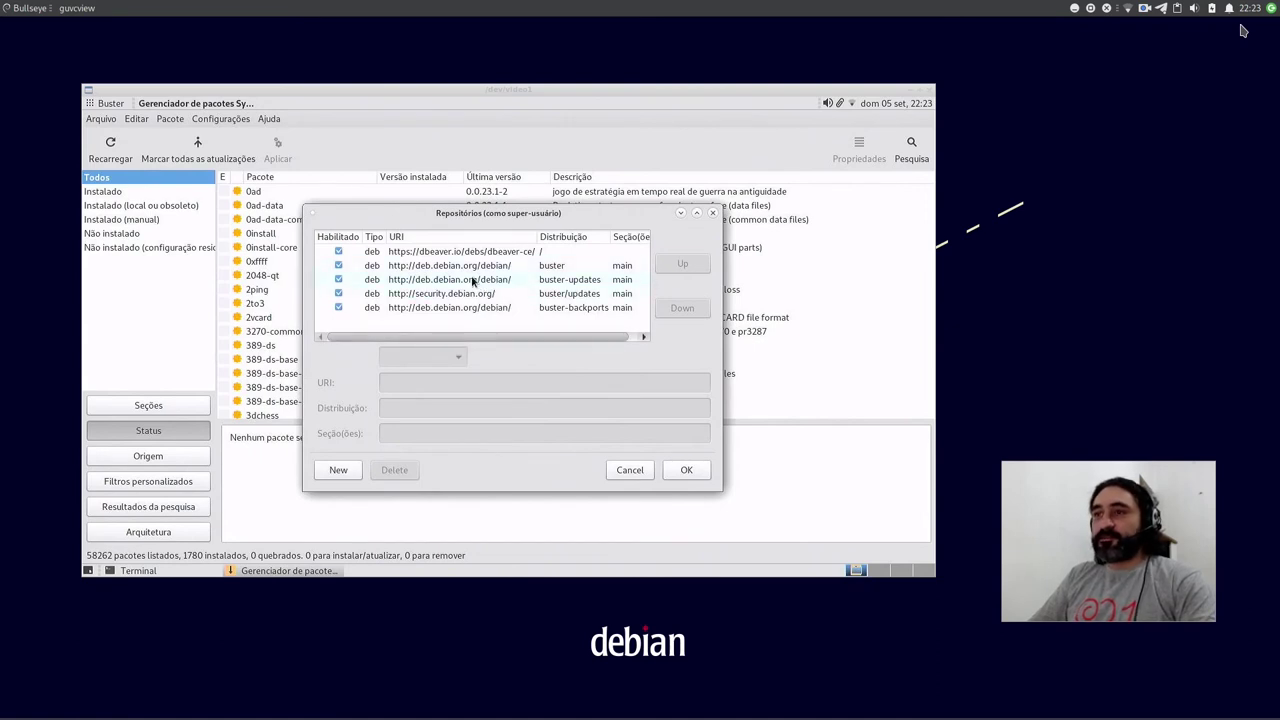
click(481, 267)
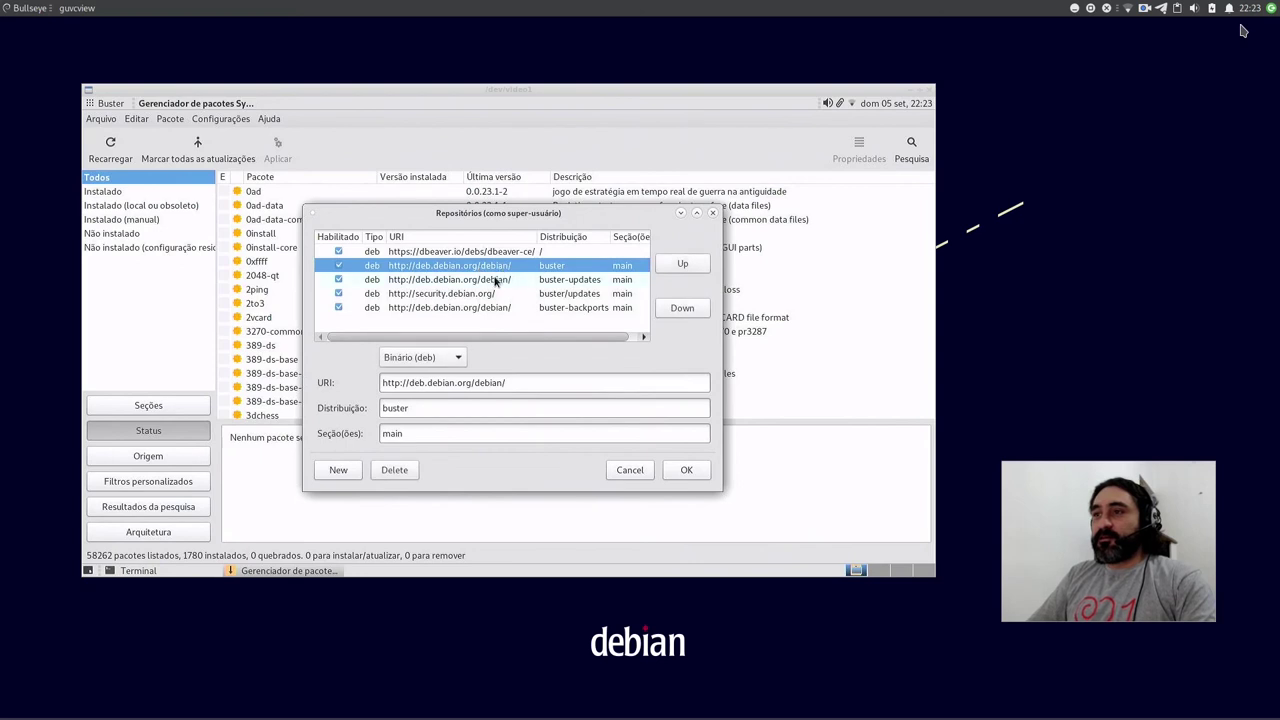
double_click(412, 412)
text(bullseye)
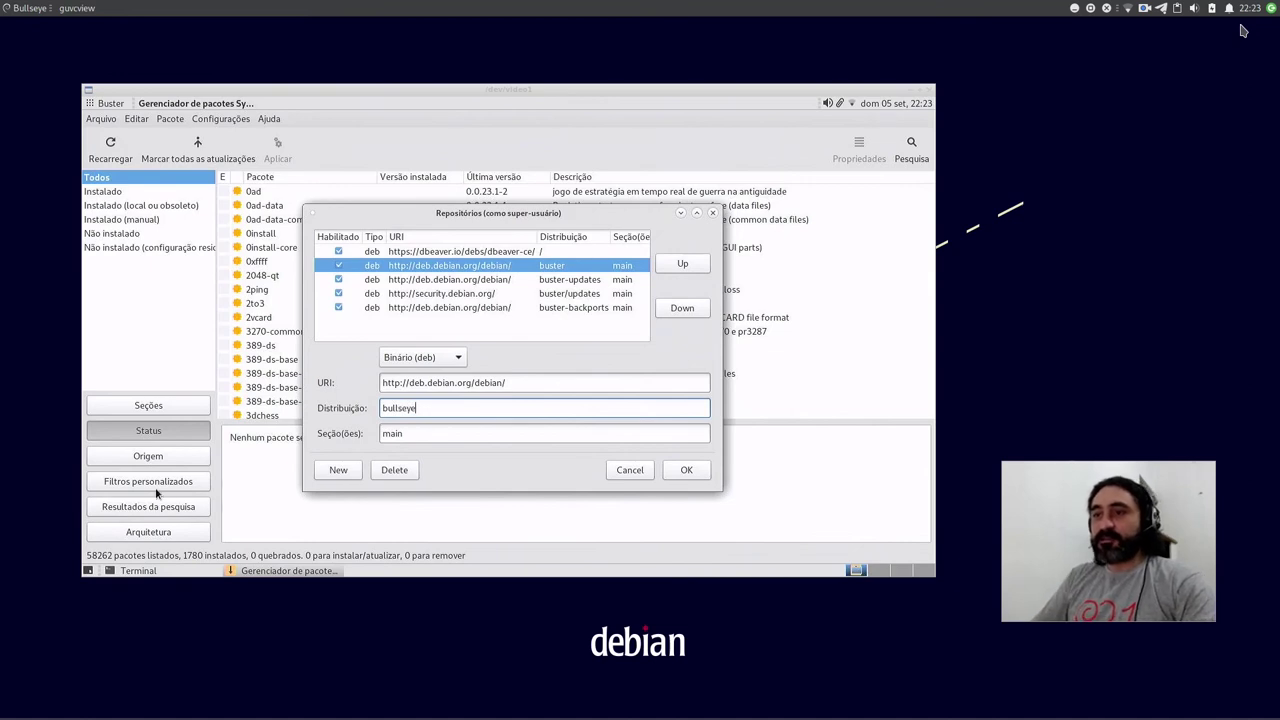
click(435, 436)
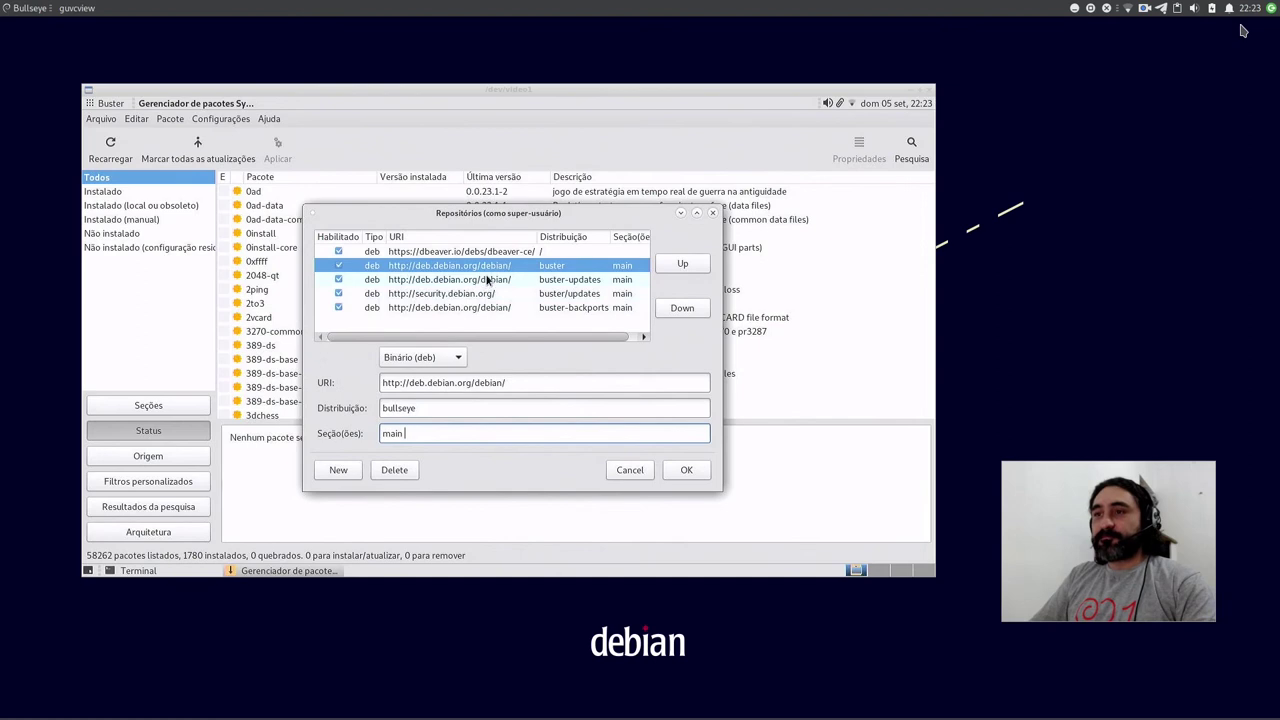
Change the distribution of the Debian updates repository to bullseye-updates
click(487, 281)
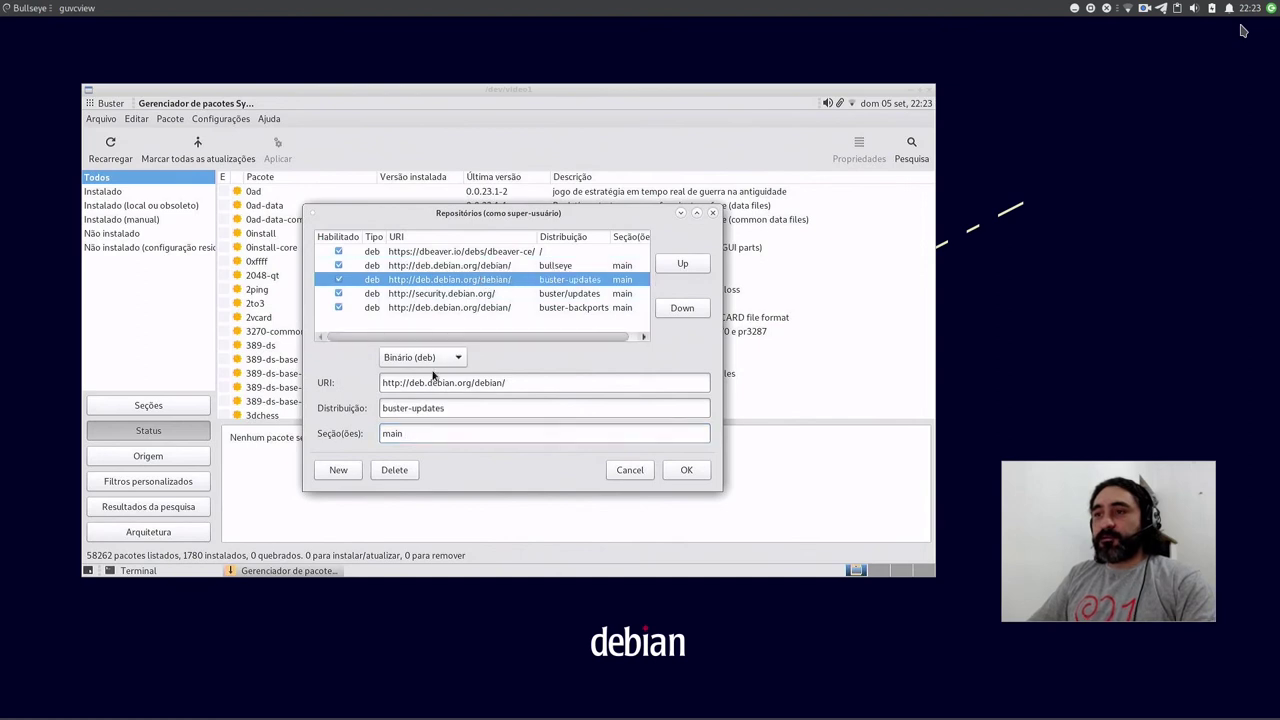
double_click(390, 409)
text(bullseye)
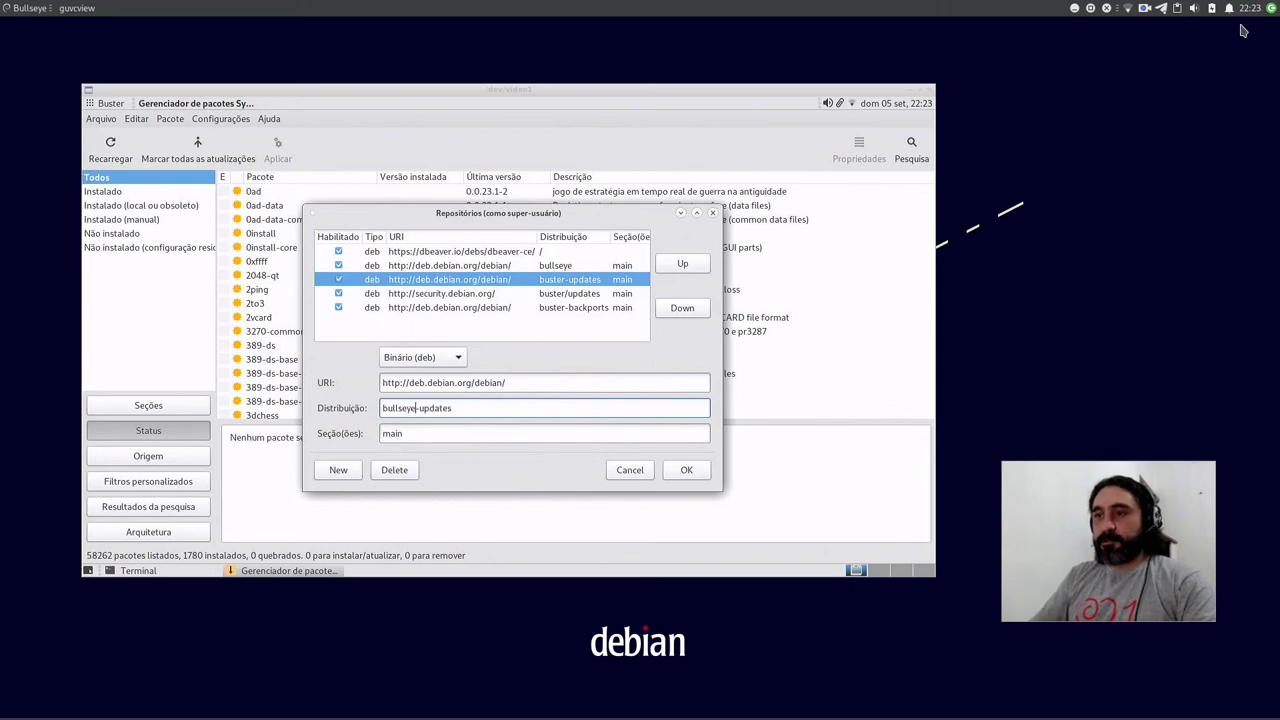
click(466, 295)
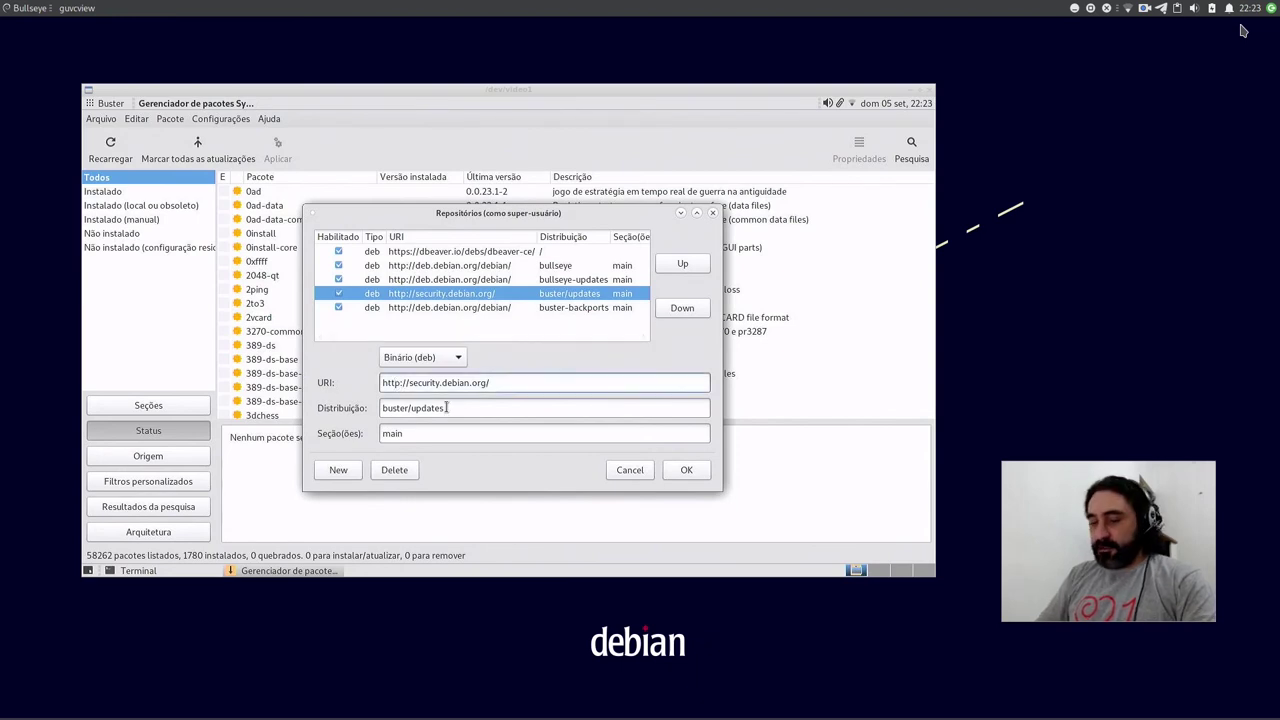
text(s)
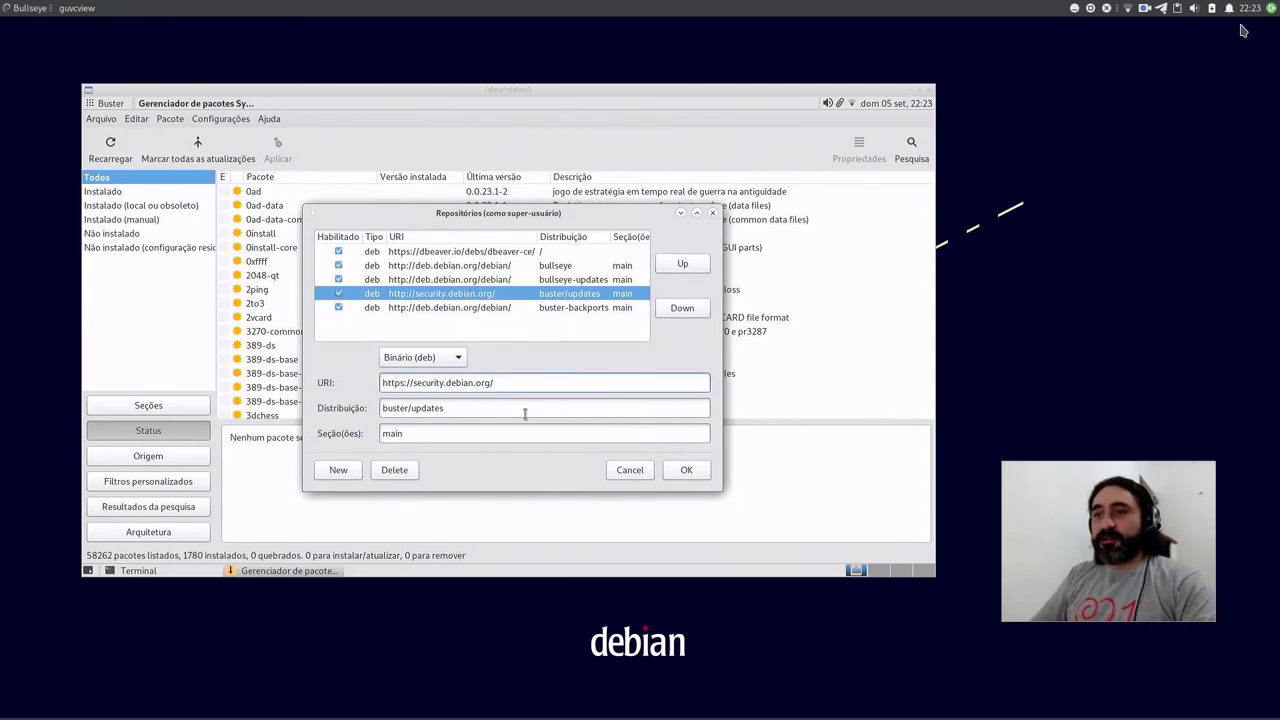
double_click(398, 407)
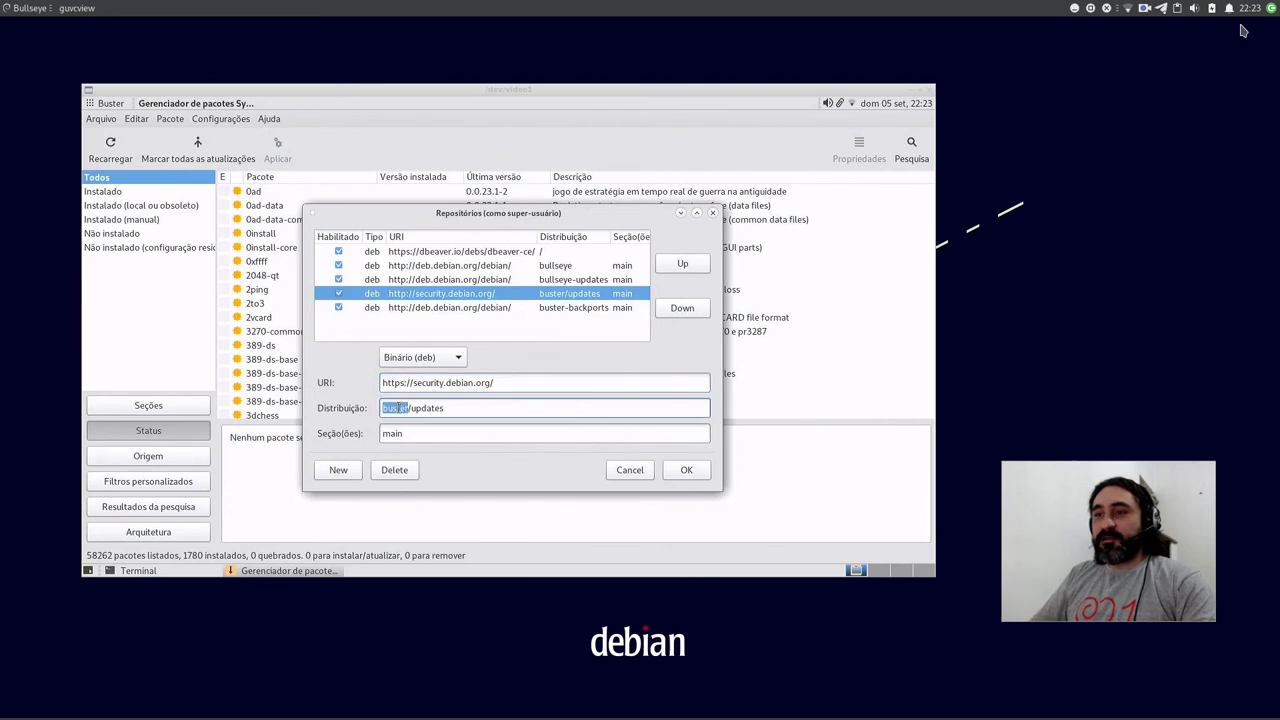
triple_click(397, 407)
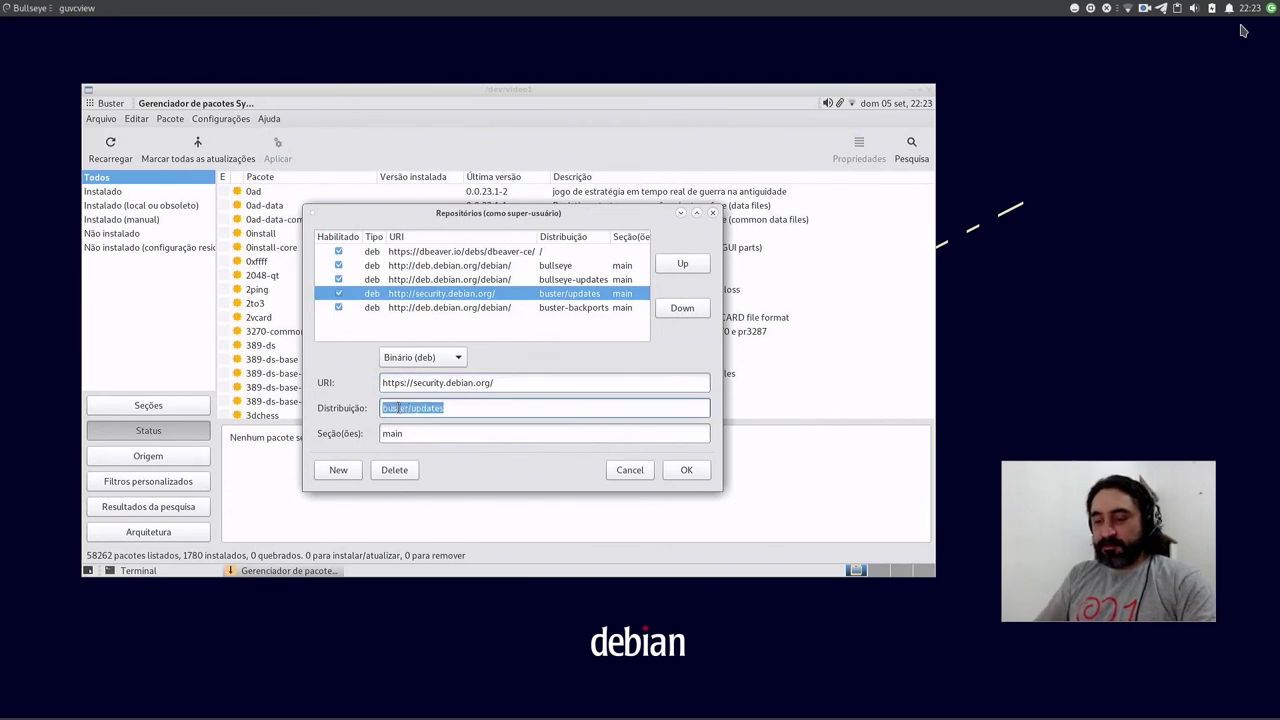
text(bu)
text(llseye-se)
text(curity)
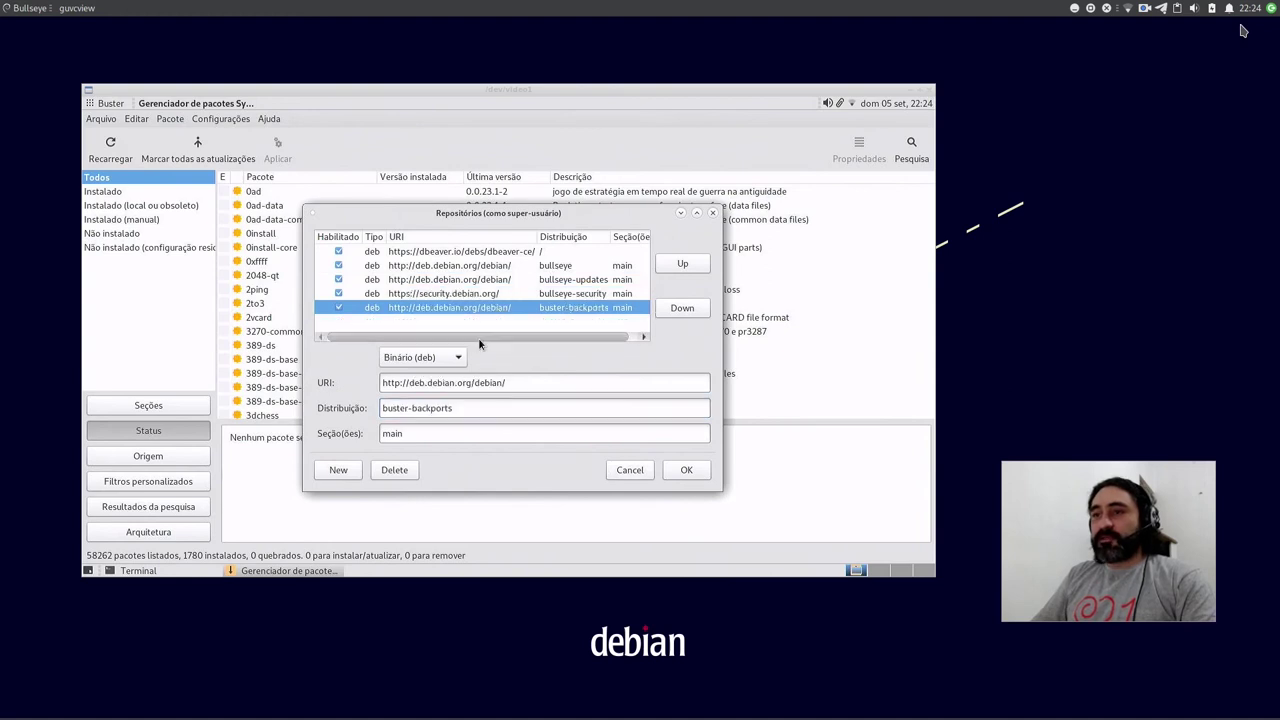
Change the backports repository's distribution to bullseye-backports, check the four Debian entries, and save the repository settings
double_click(402, 407)
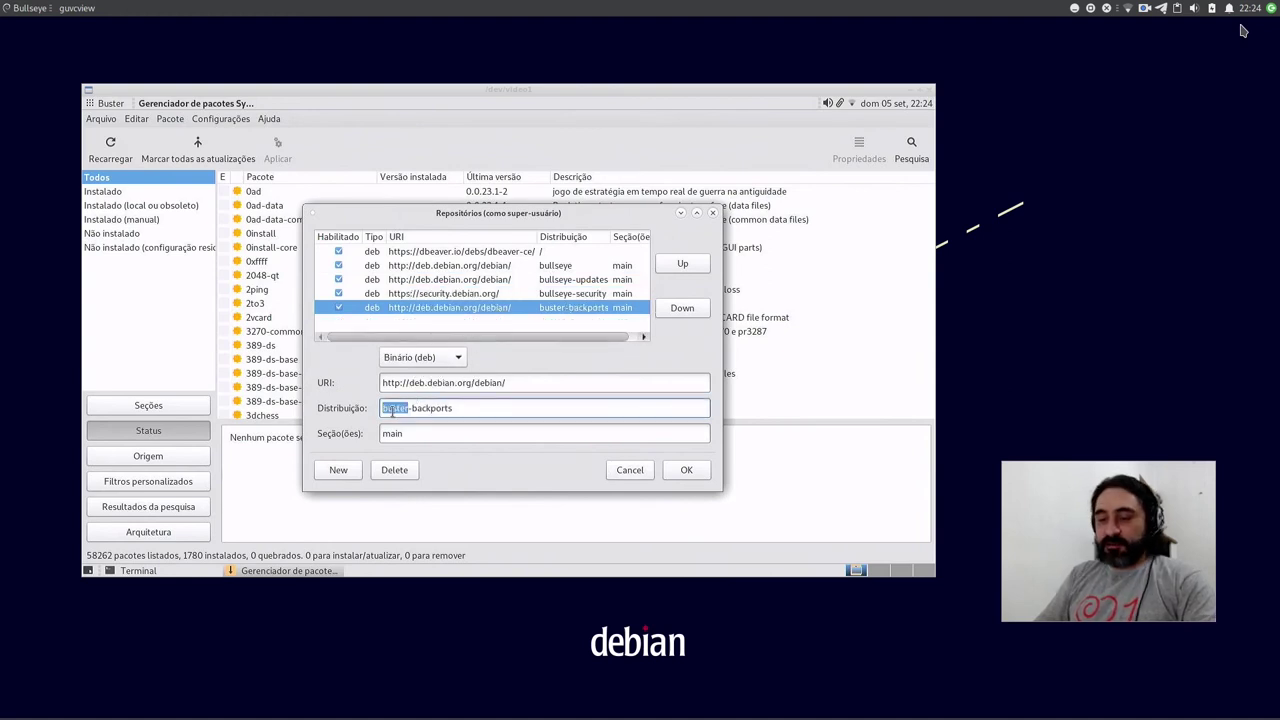
text(bullseye)
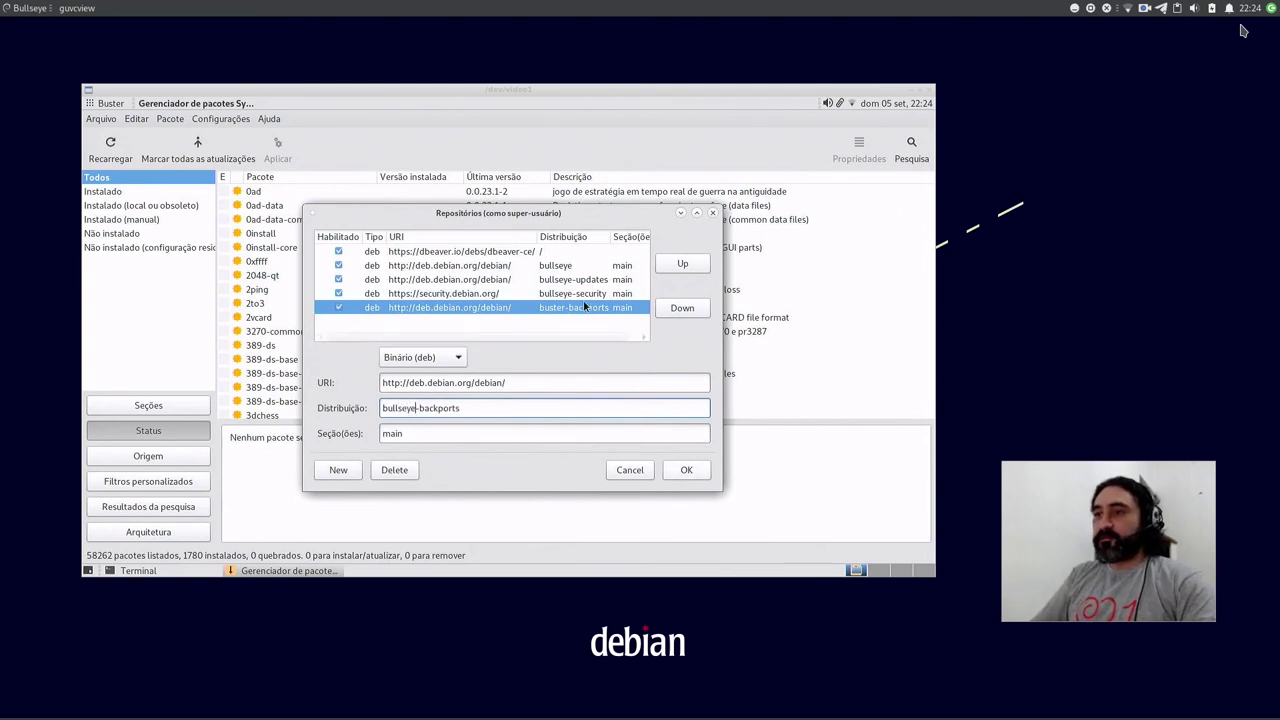
click(560, 266)
click(565, 280)
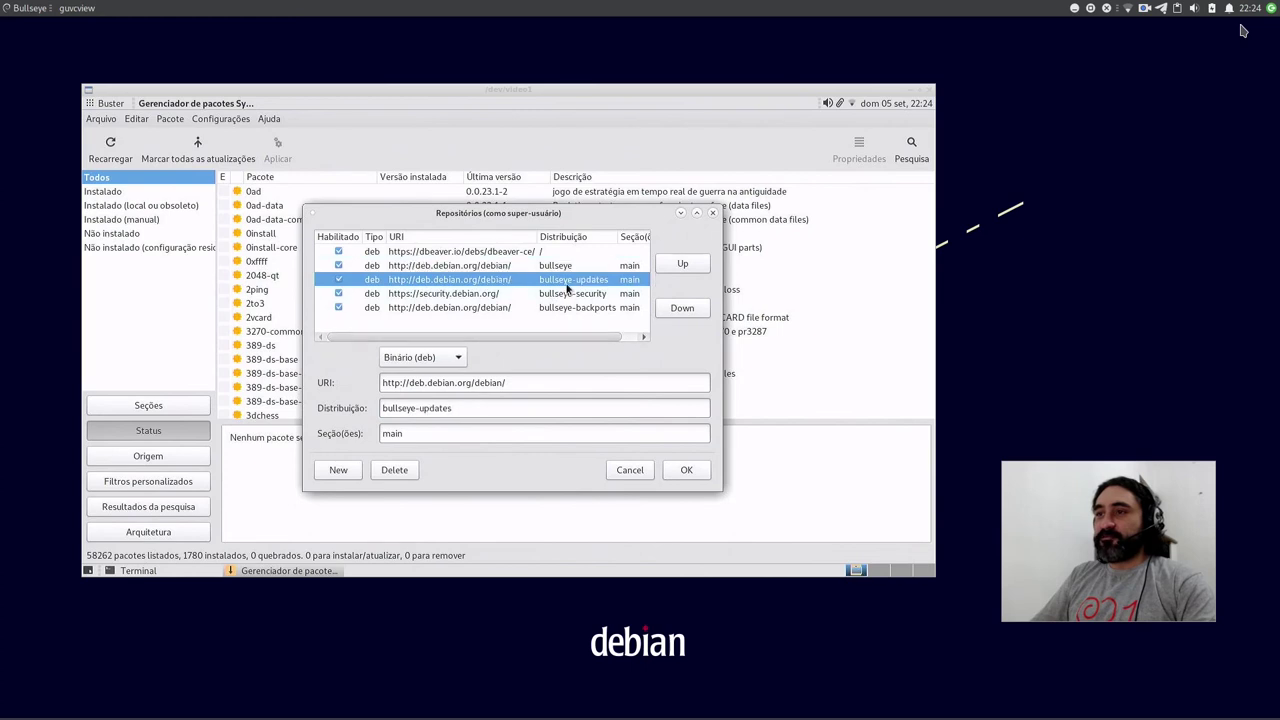
click(562, 294)
click(562, 308)
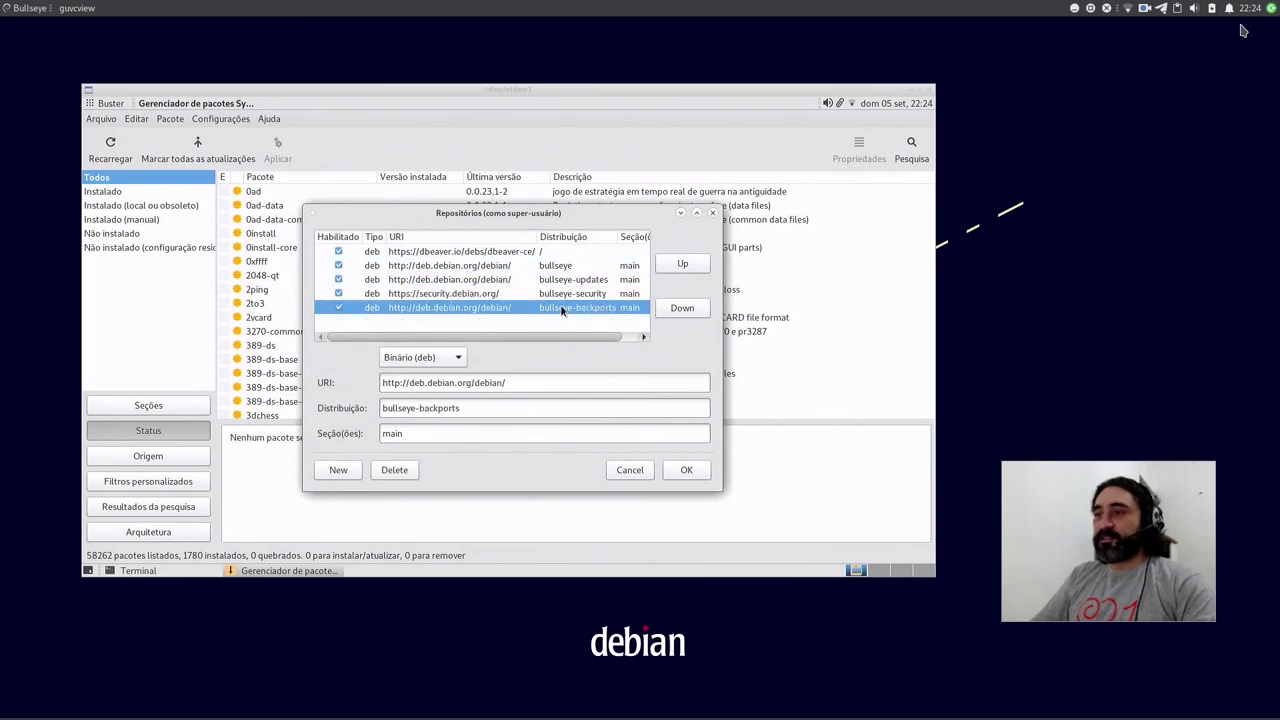
click(687, 472)
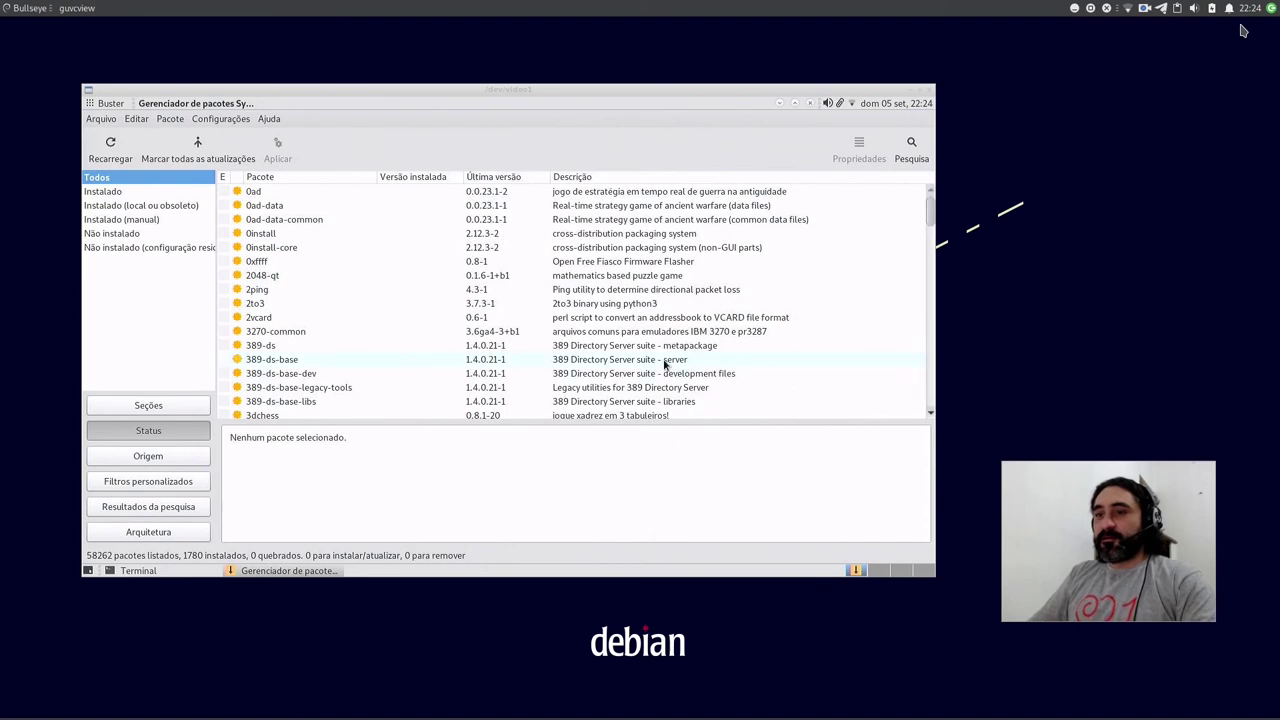
Reload the package information from the Bullseye repositories and mark all available upgrades
click(110, 150)
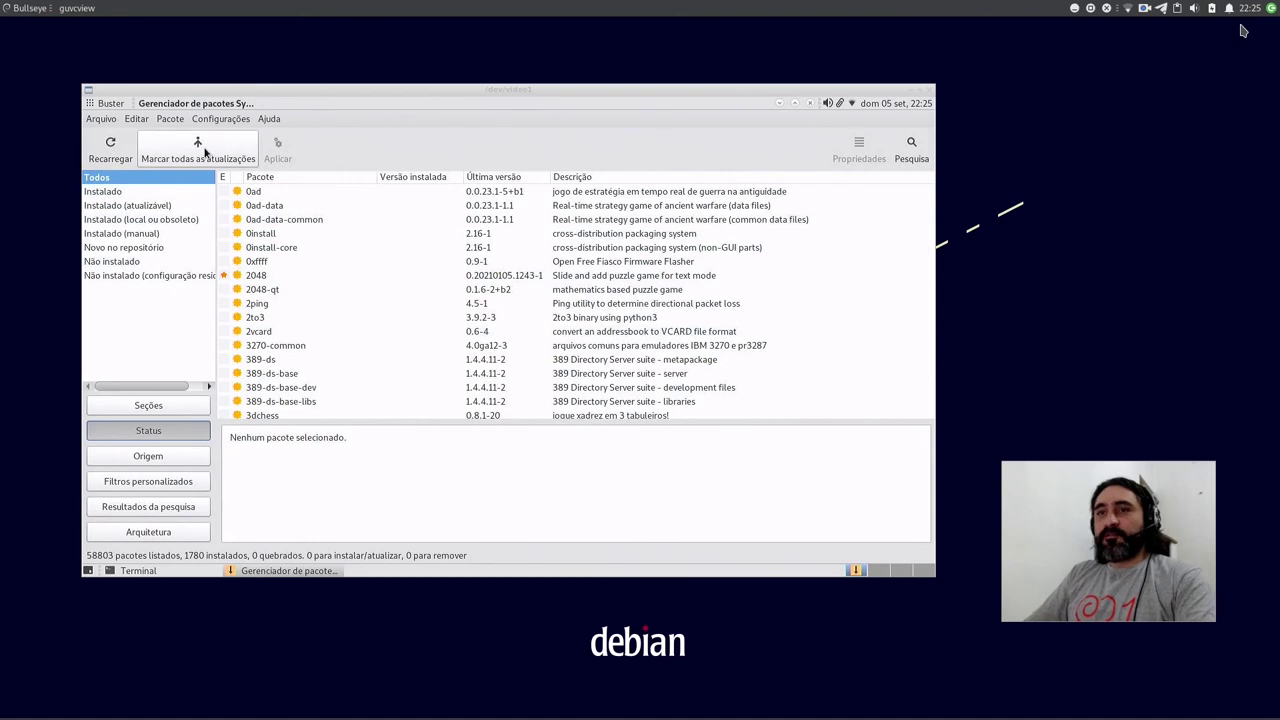
click(199, 148)
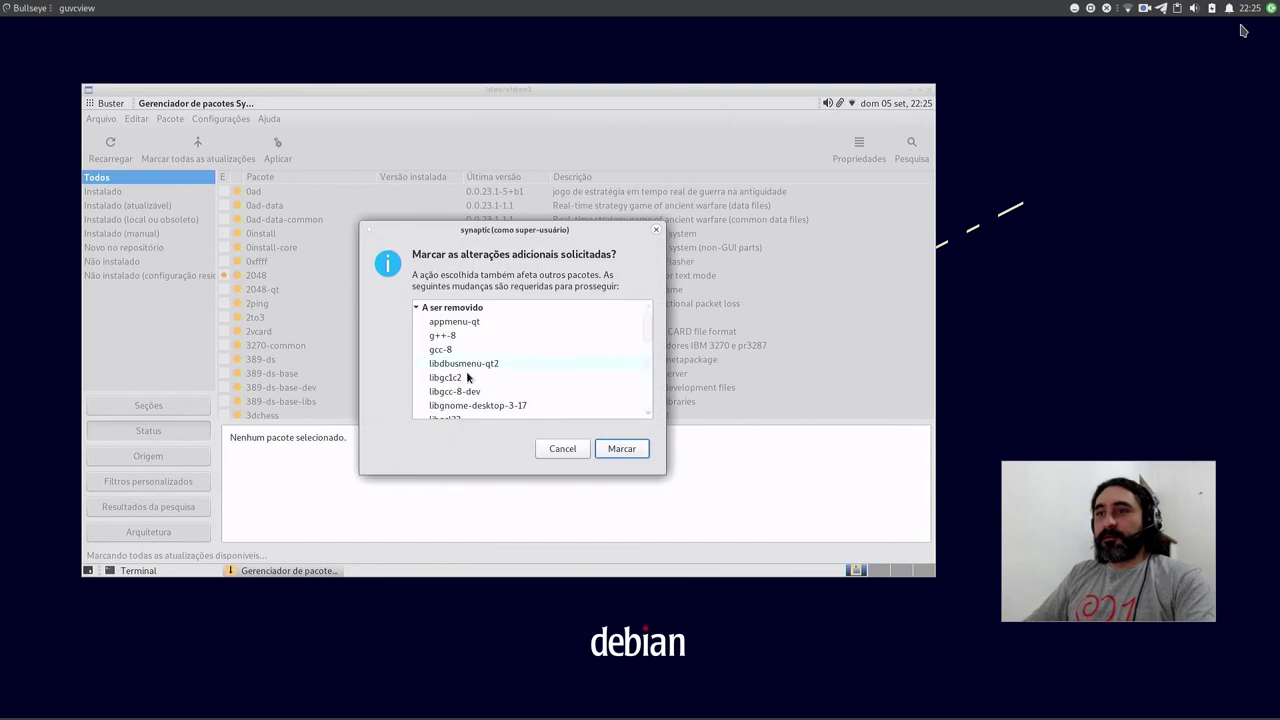
Examine the list of additional package changes required by the upgrade, from the removals to the end and back
scroll(511, 366, down, 3)
scroll(511, 360, down, 15)
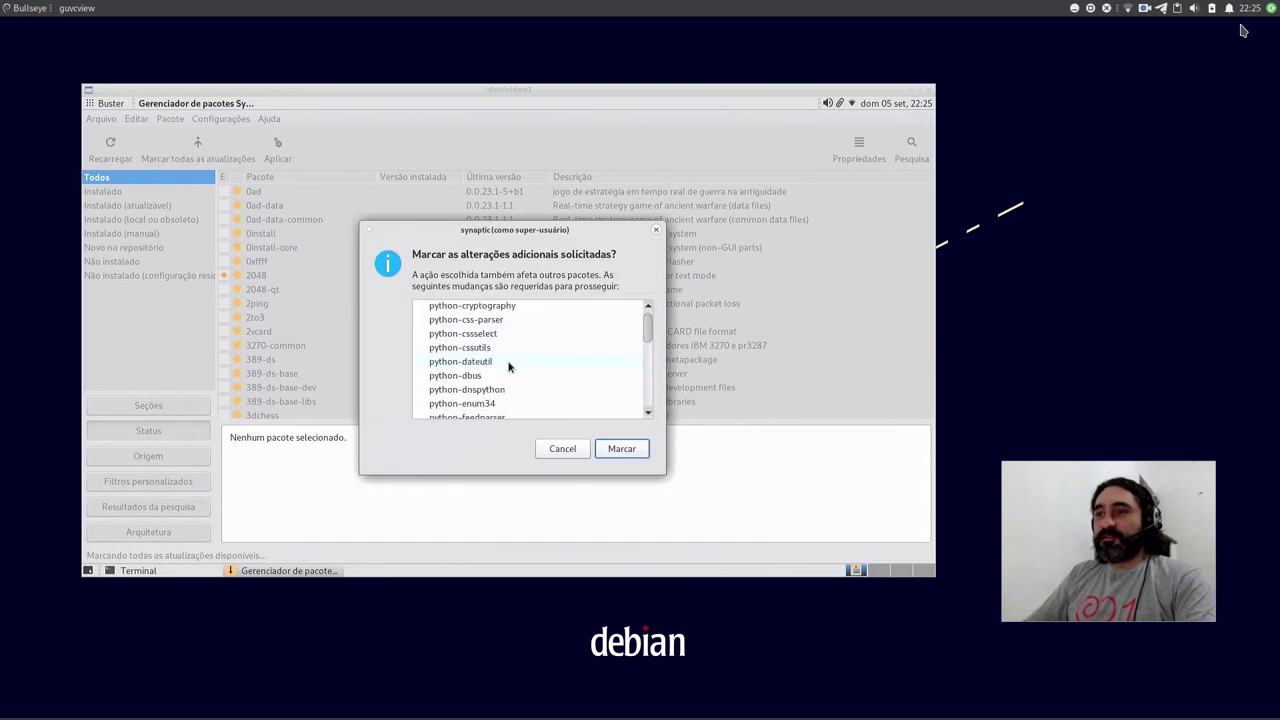
scroll(510, 362, up, 12)
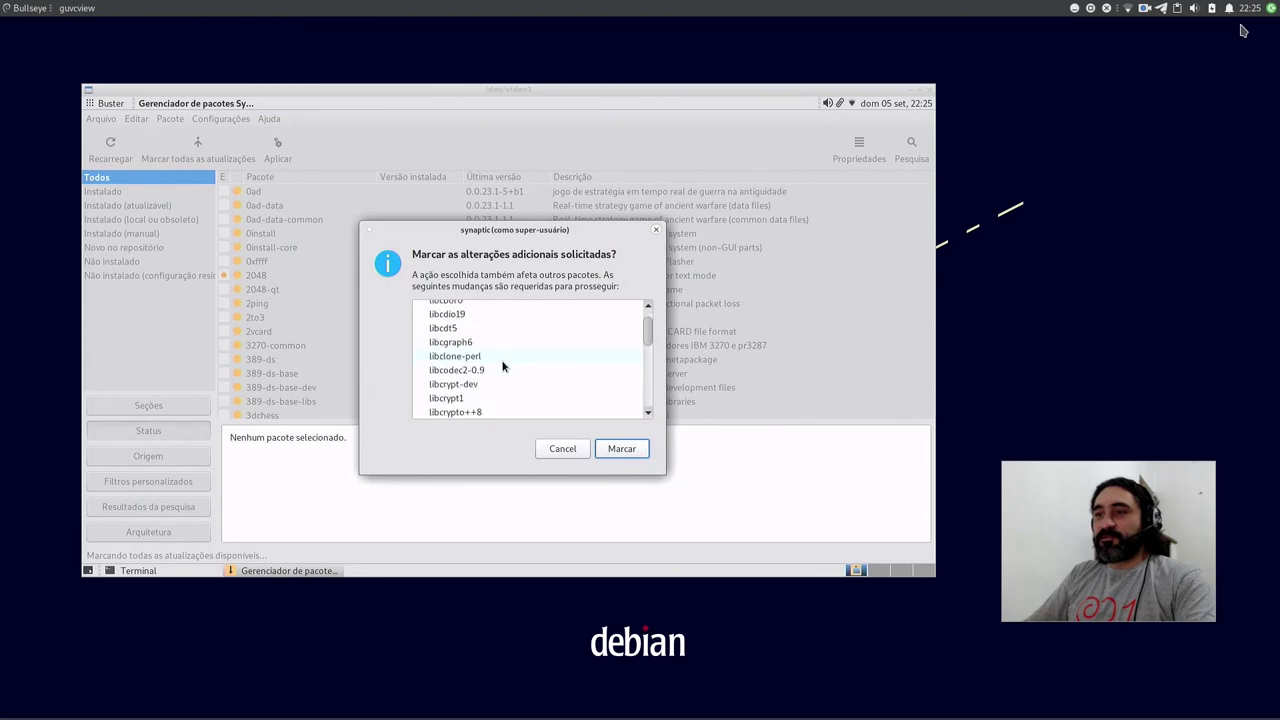
scroll(515, 366, down, 5)
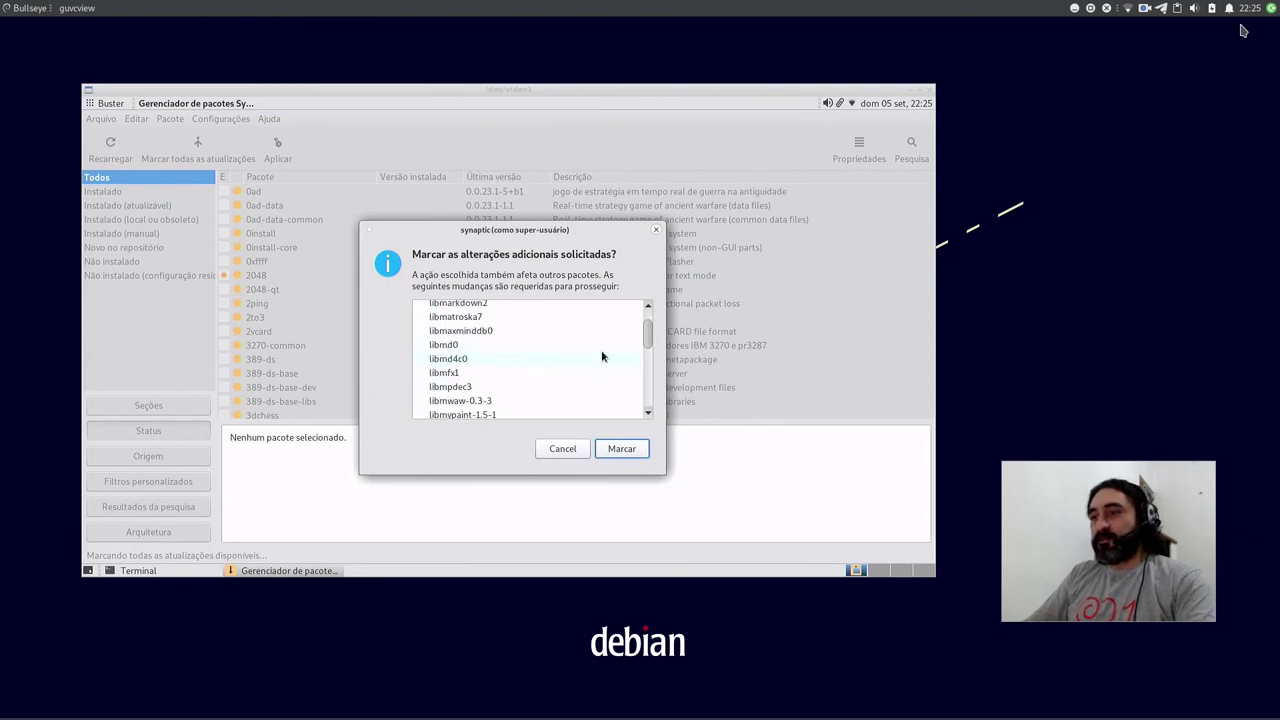
drag(646, 338, 637, 405)
scroll(603, 387, up, 8)
scroll(603, 389, up, 15)
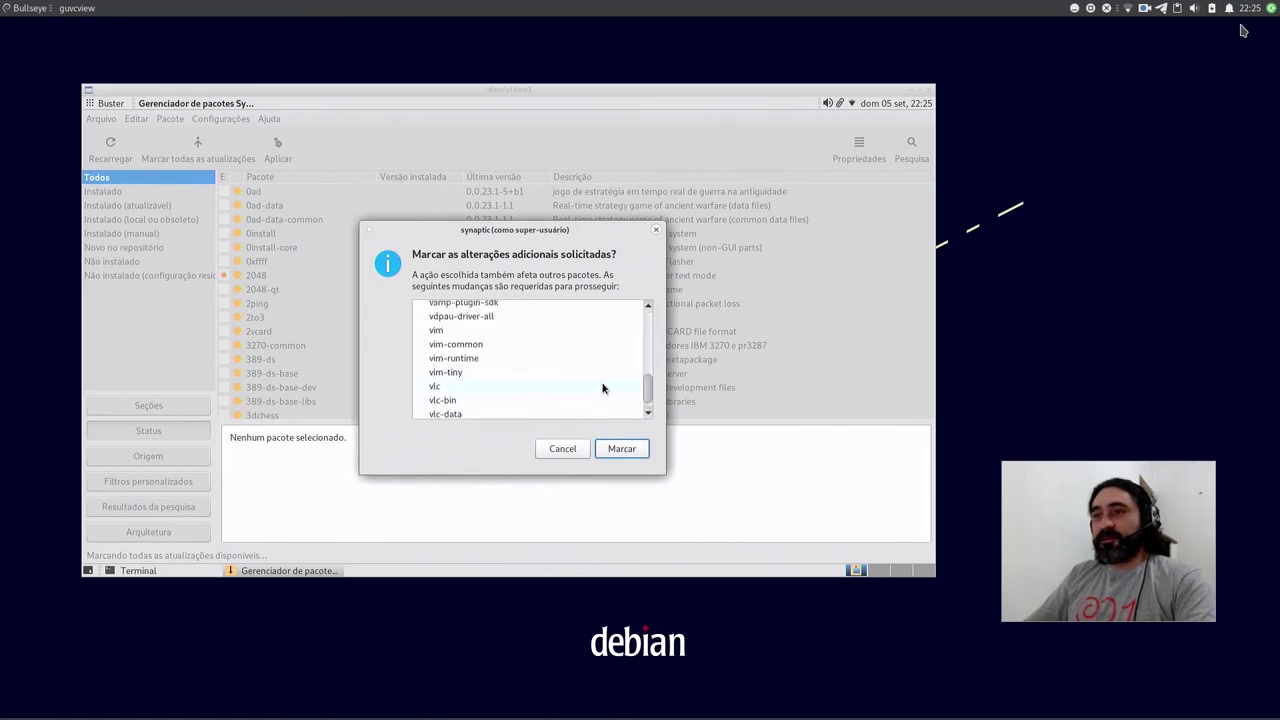
scroll(603, 389, up, 15)
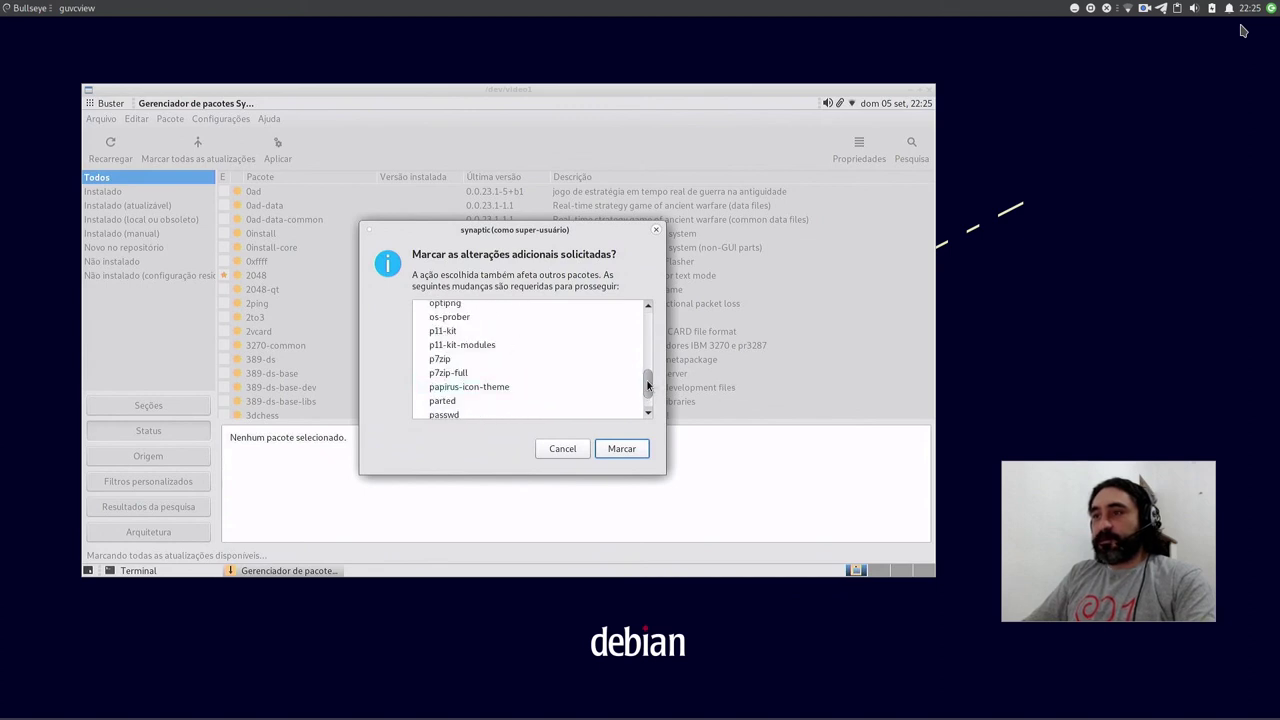
drag(649, 384, 661, 317)
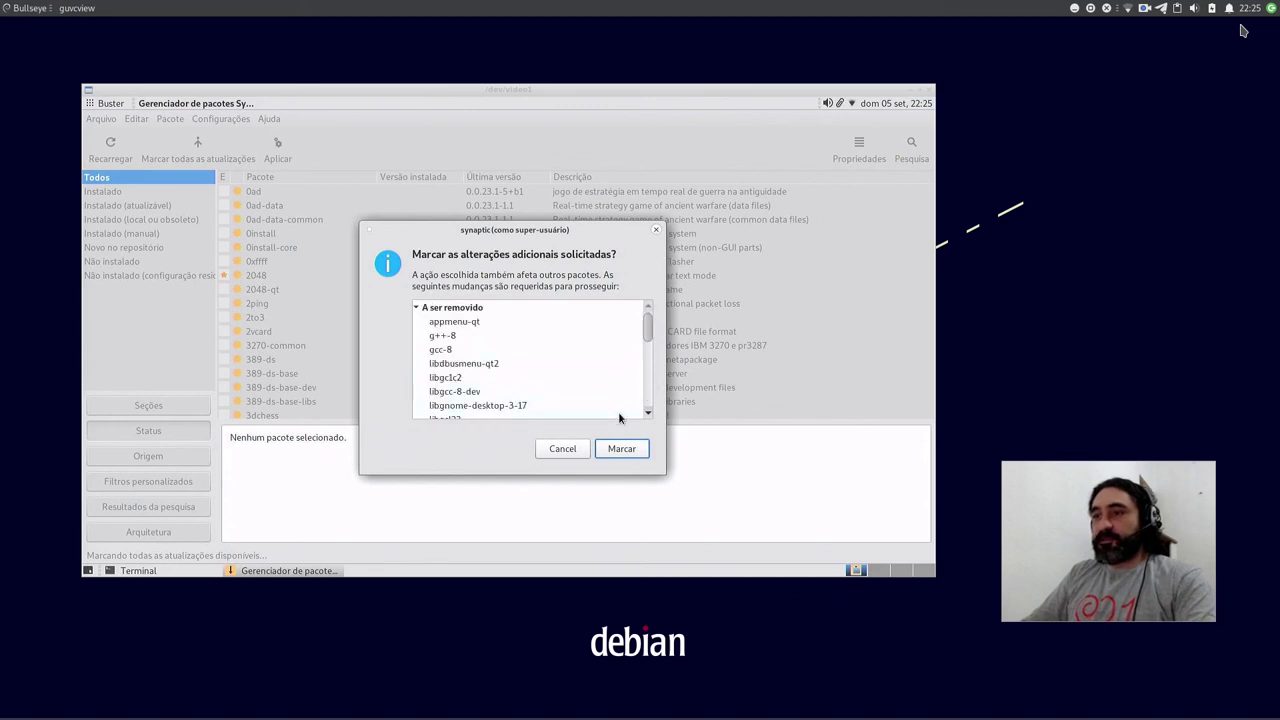
Accept the additional package changes, cancel the apply summary, and quit Synaptic without applying the marked upgrades
click(621, 449)
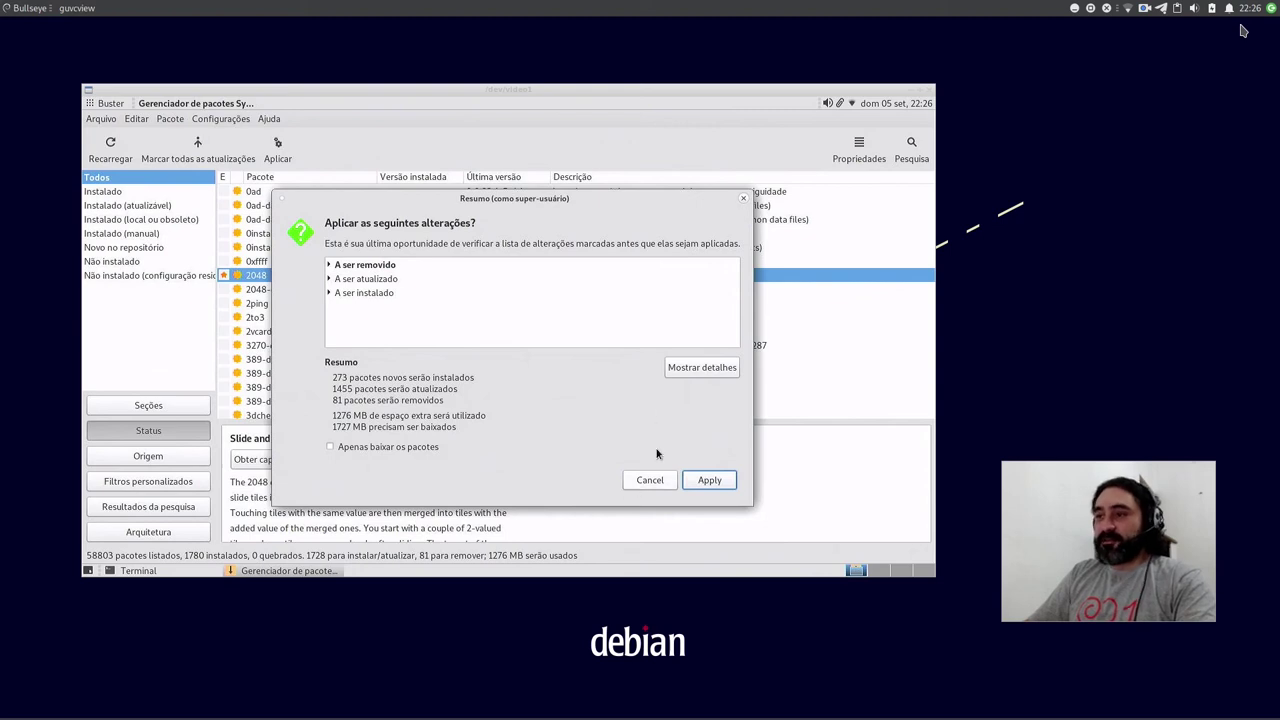
click(650, 480)
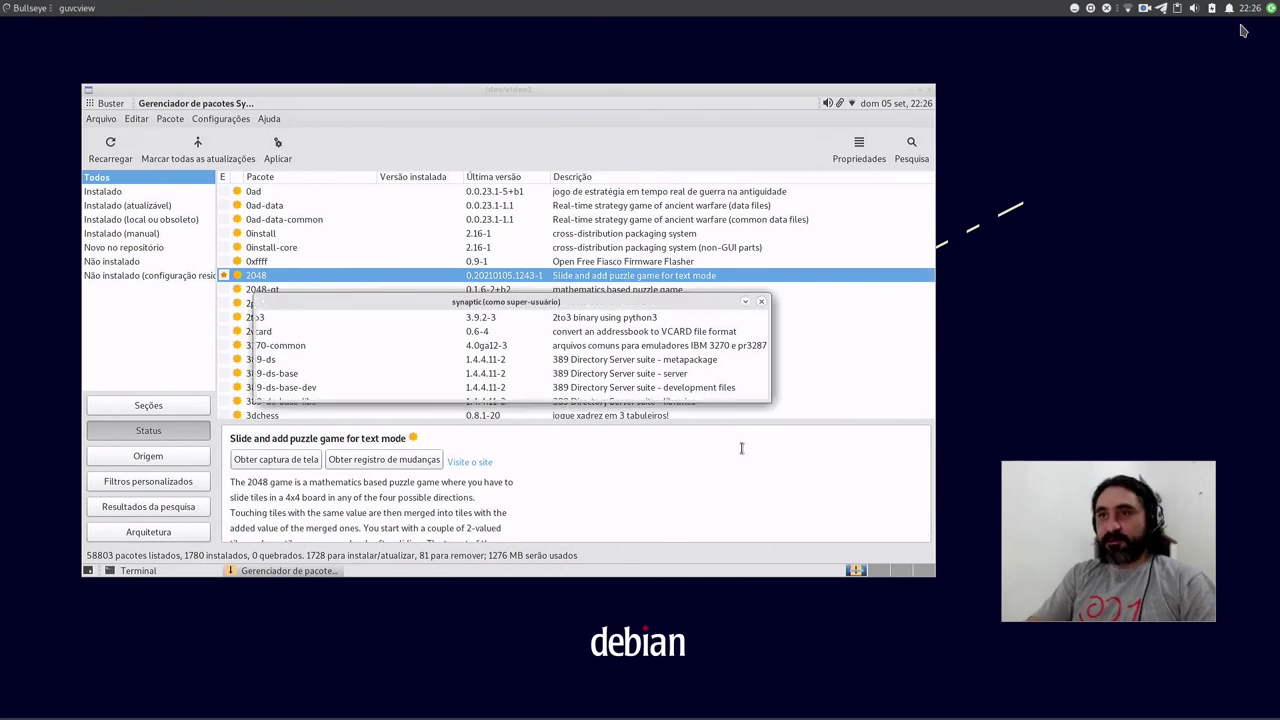
click(735, 381)
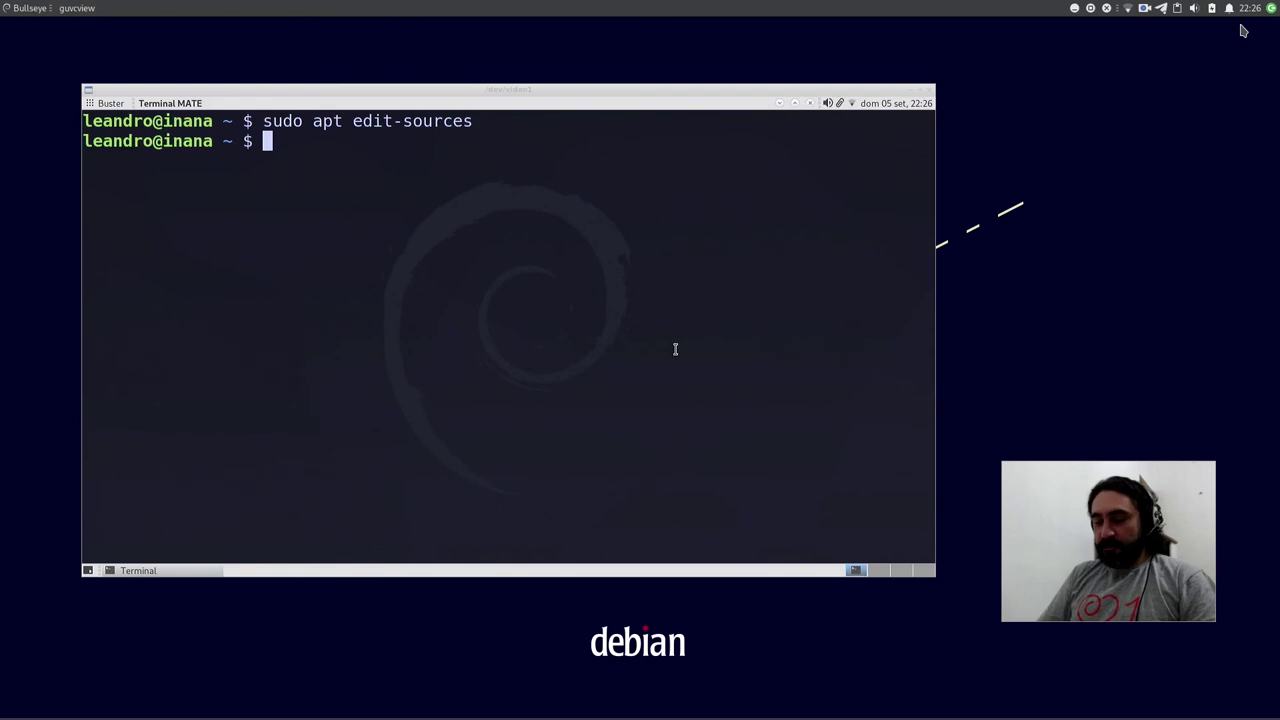
Clear the terminal and refresh the package lists with sudo apt update
key(ctrl+l)
text(sudo apt update)
key(Return)
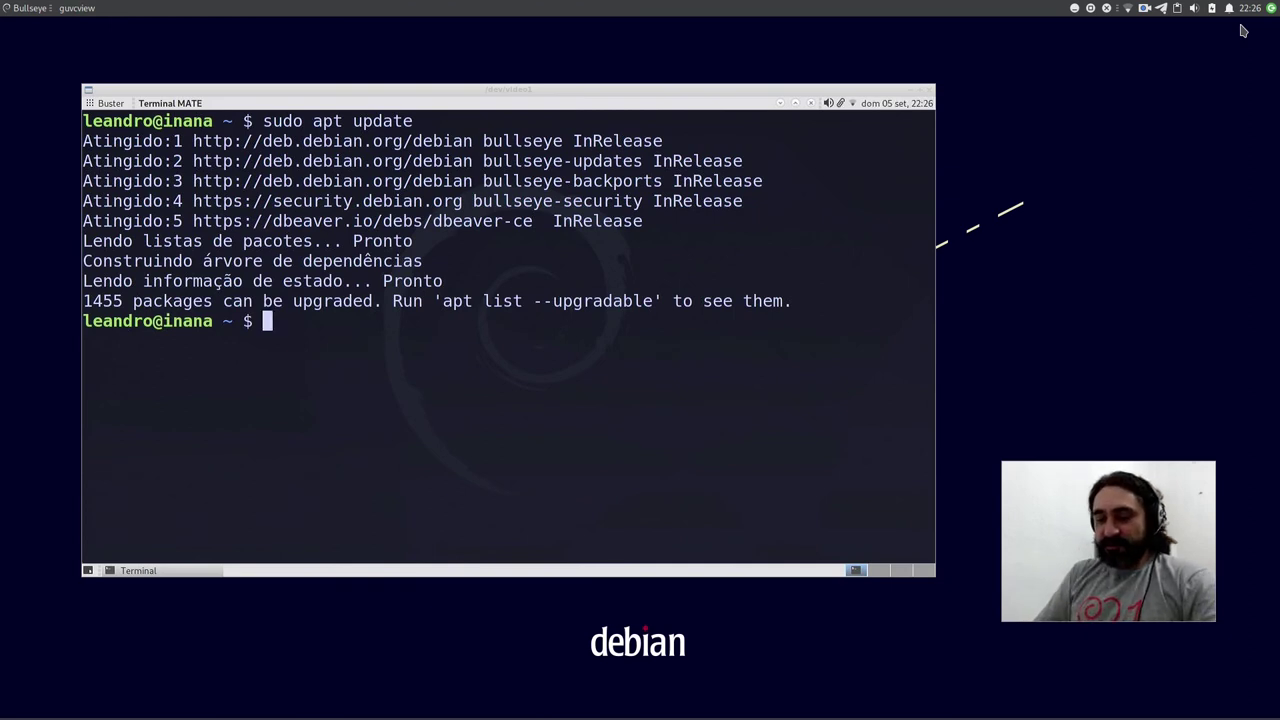
List the packages that can be upgraded with apt list --upgradable and look through the output
text(apt list)
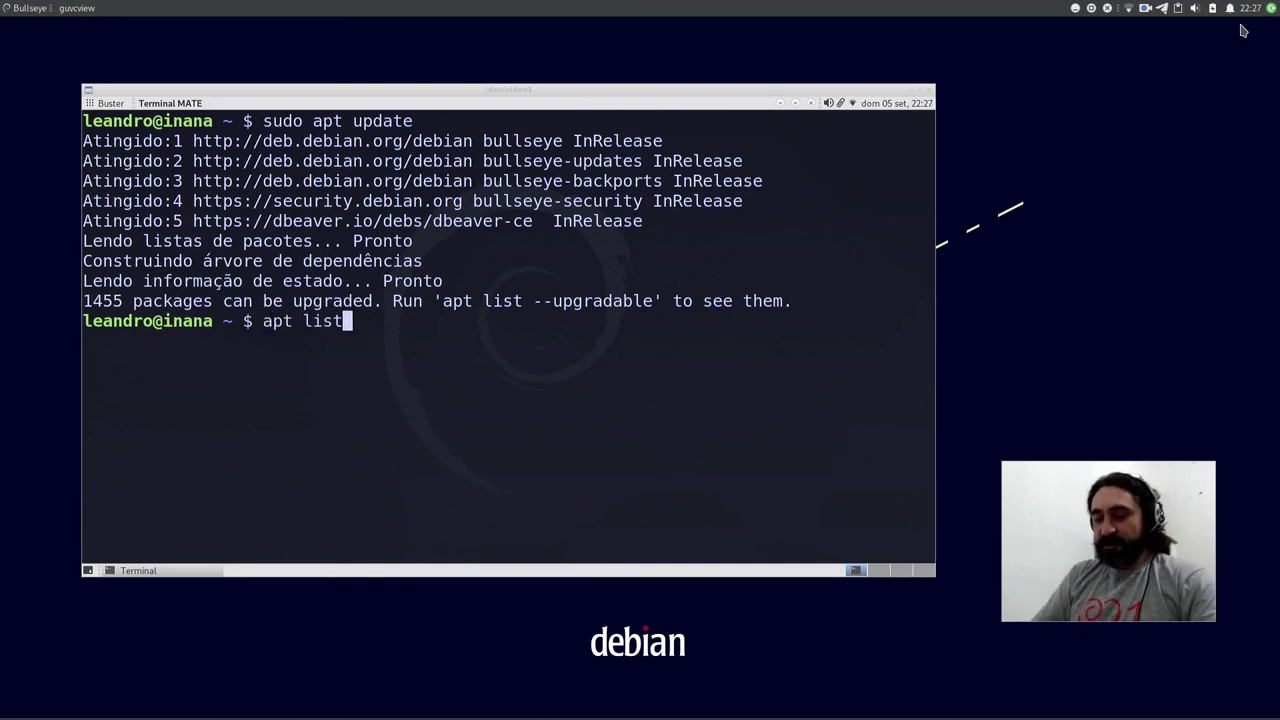
text( --upgradable)
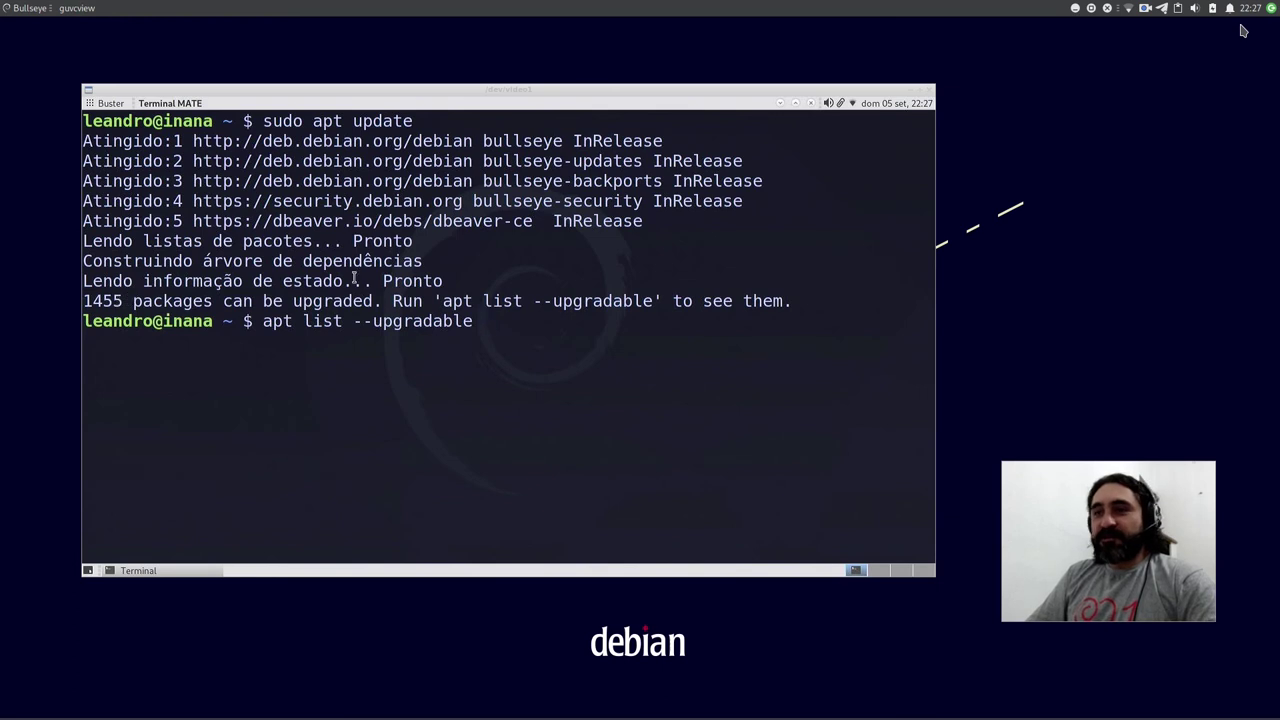
drag(441, 300, 654, 305)
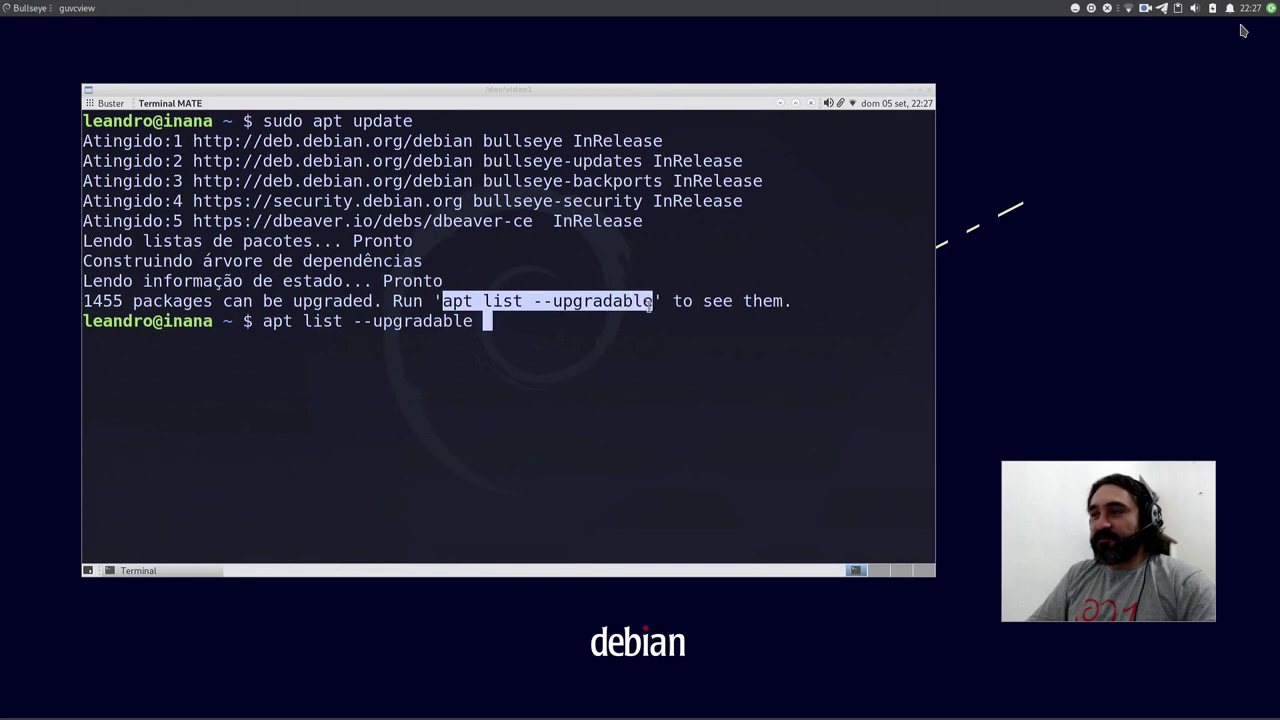
click(625, 335)
key(Return)
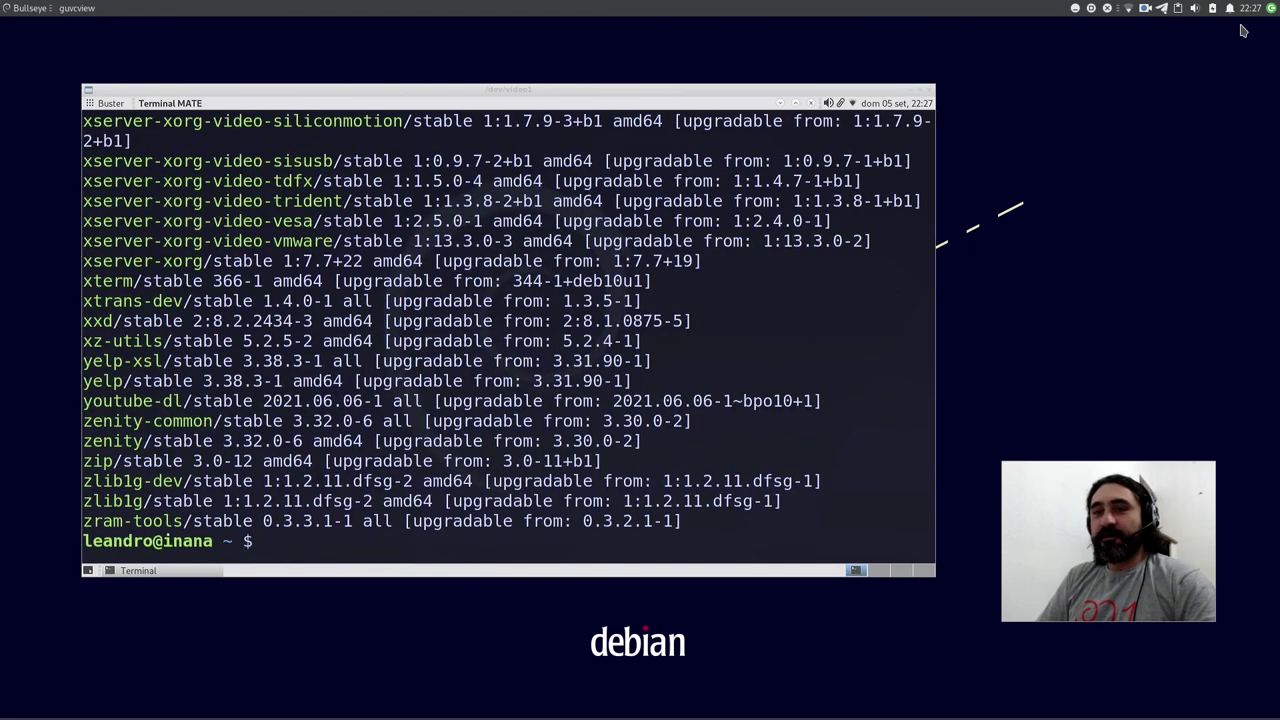
scroll(675, 360, up, 10)
scroll(675, 360, up, 20)
scroll(633, 405, down, 20)
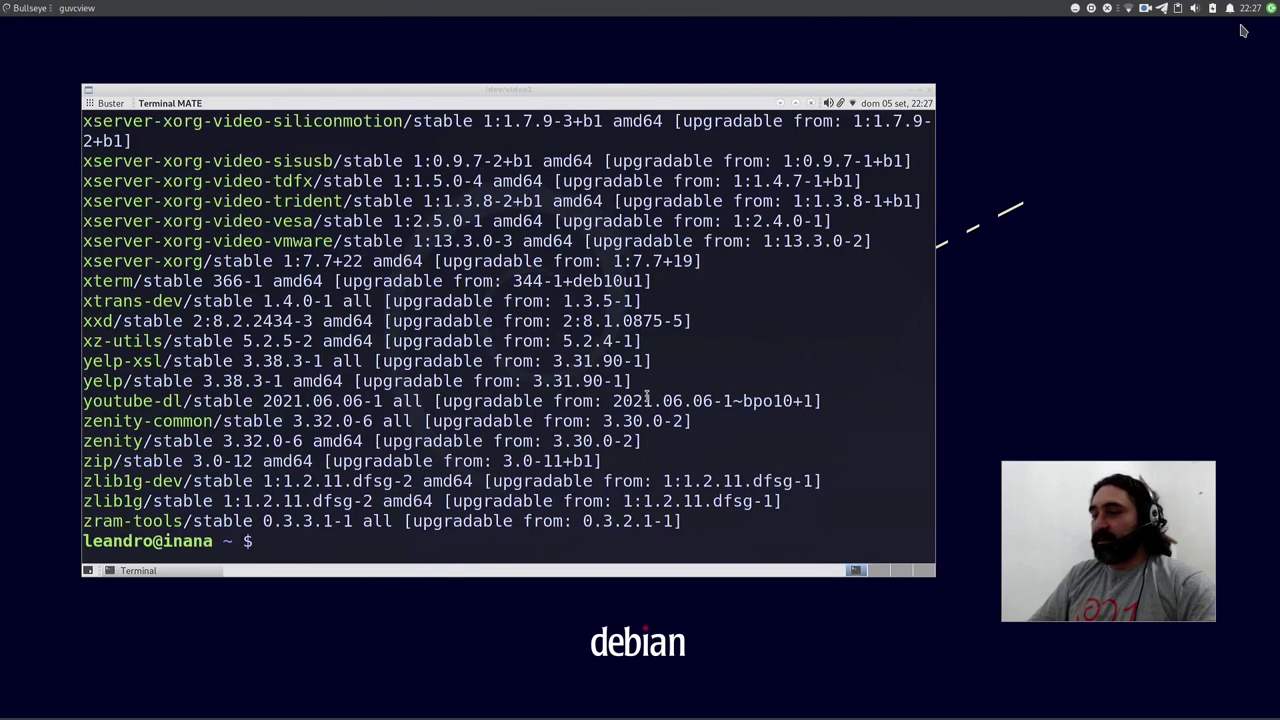
Clear the terminal and start the full distribution upgrade with sudo apt full-upgrade
key(ctrl+l)
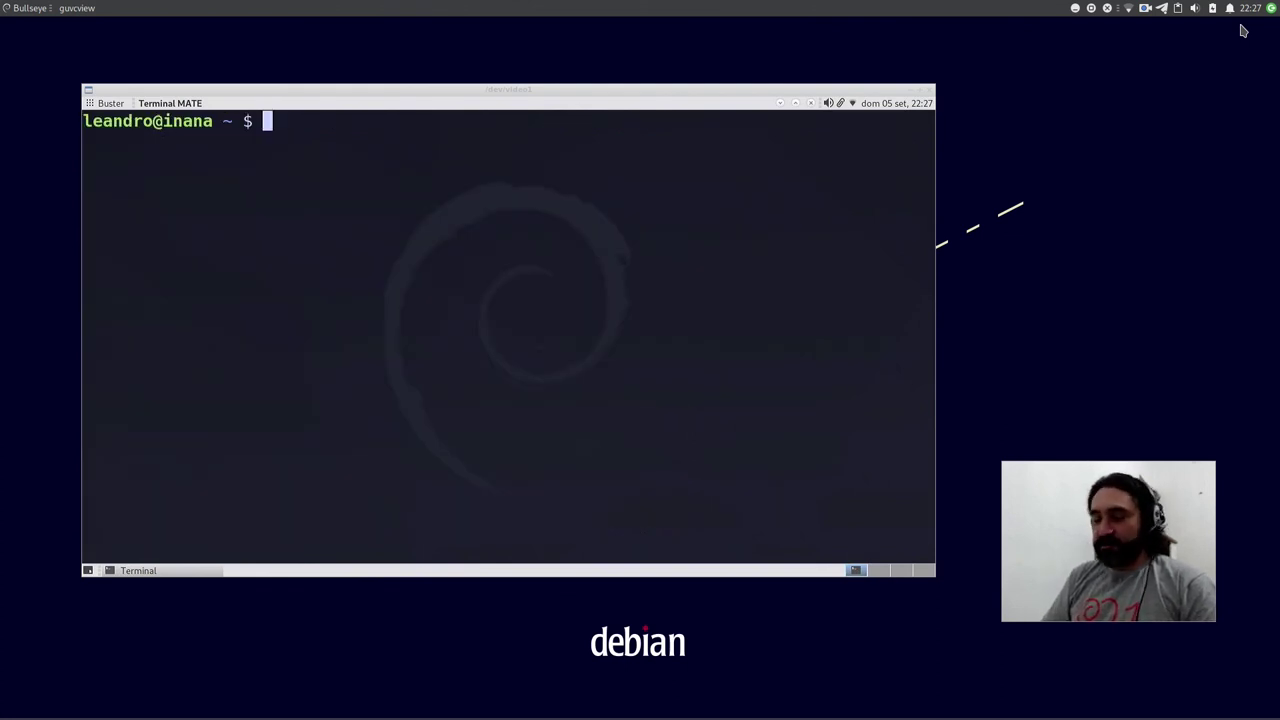
text(sudo a)
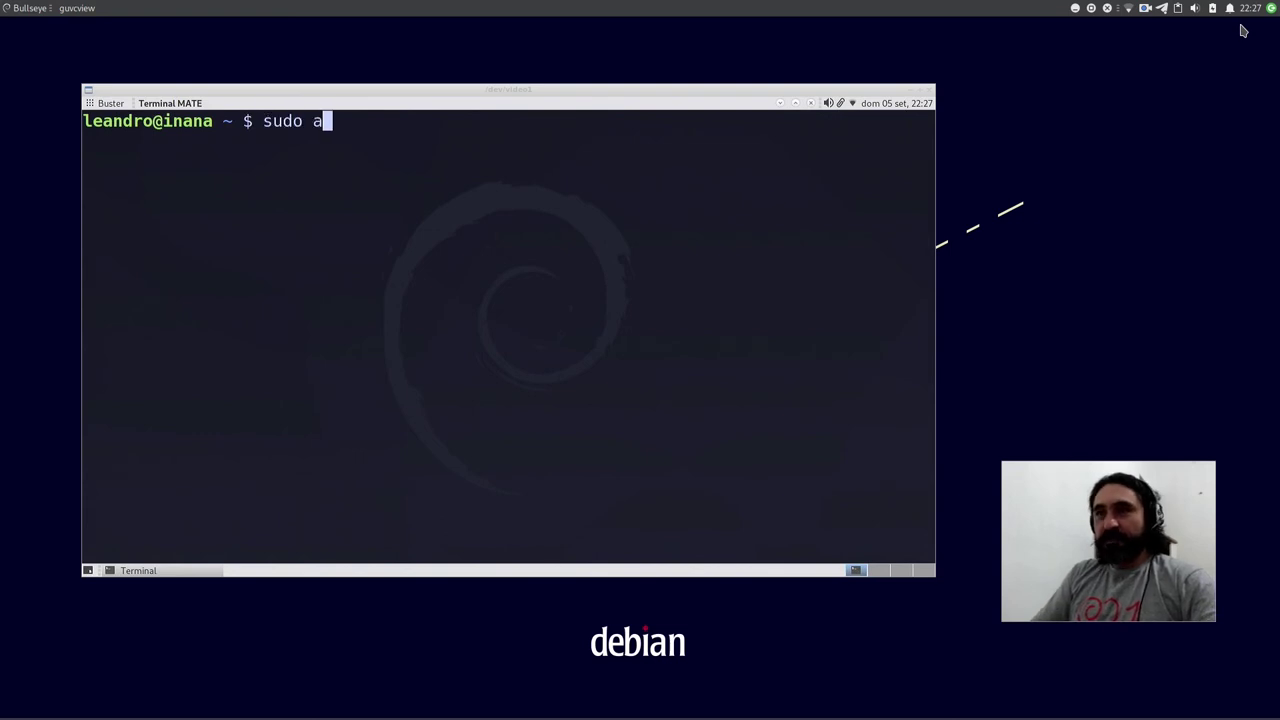
text(pt full-upgrade)
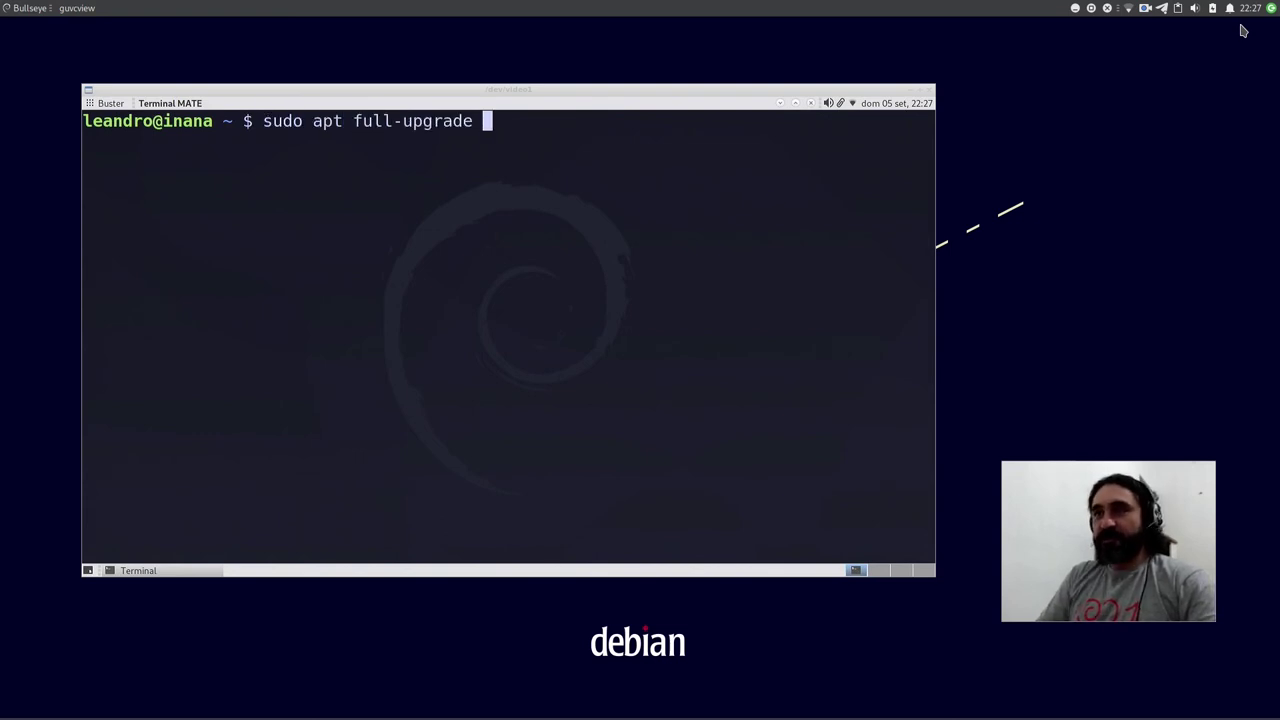
key(Return)
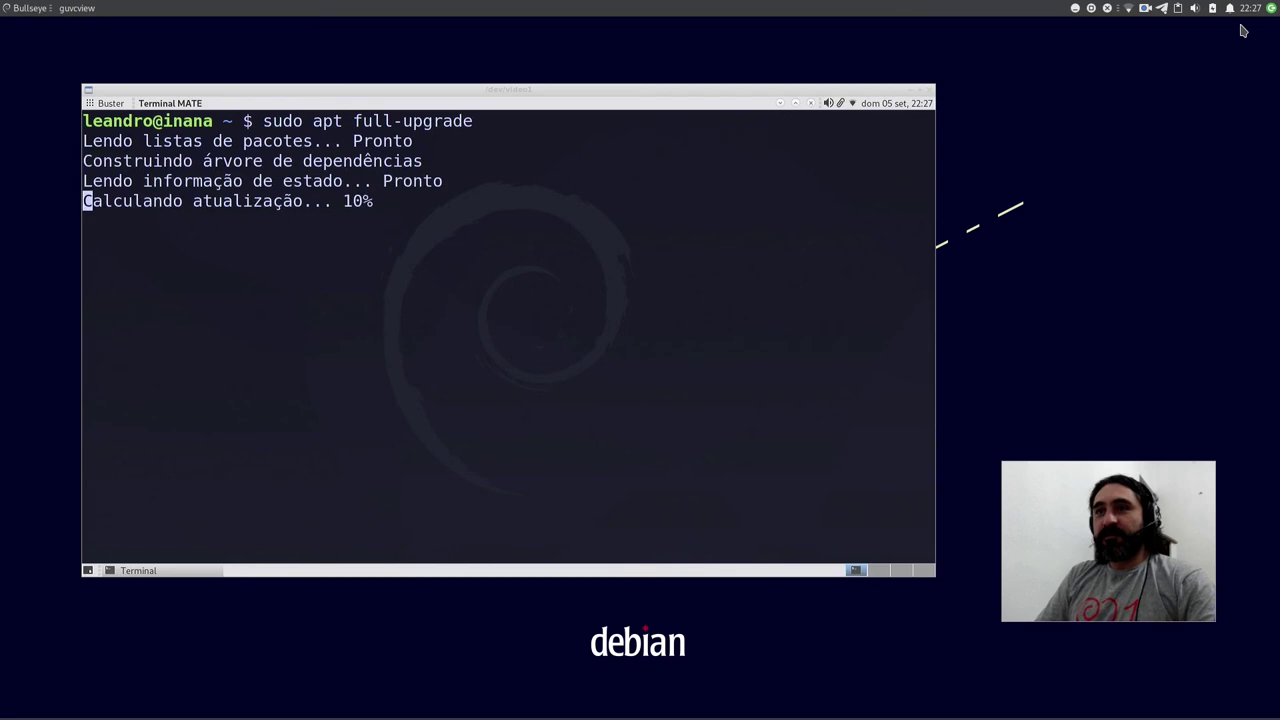